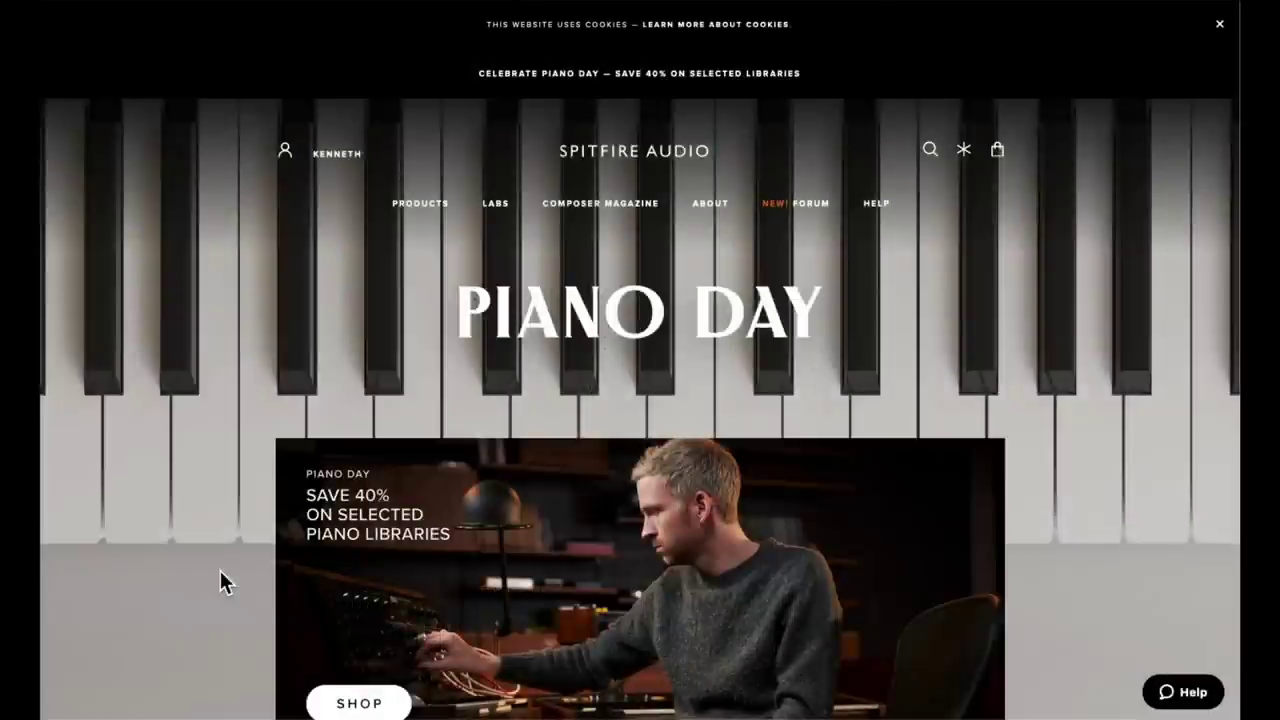
Step: Go to the free LABS page and scroll down to the Mac and Windows app download links
{"action": "left_click", "coordinate": [503, 206]}
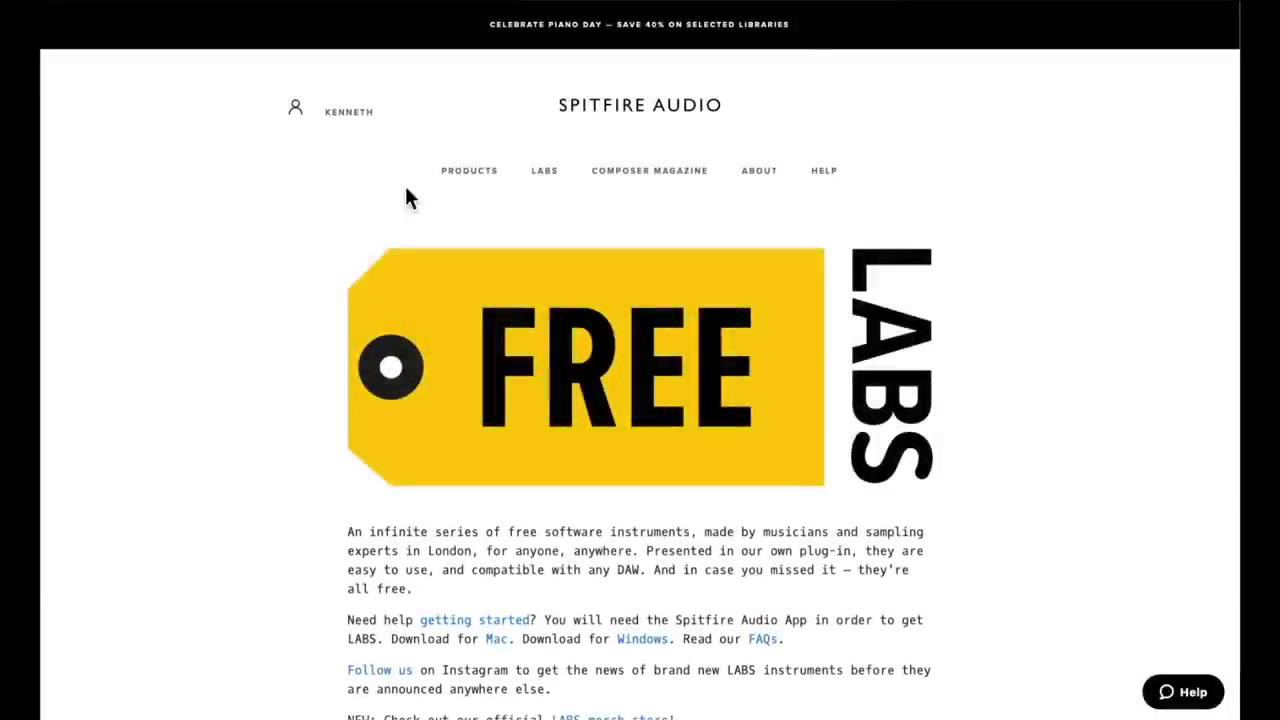
{"action": "scroll", "coordinate": [640, 230], "scroll_direction": "down", "scroll_amount": 2}
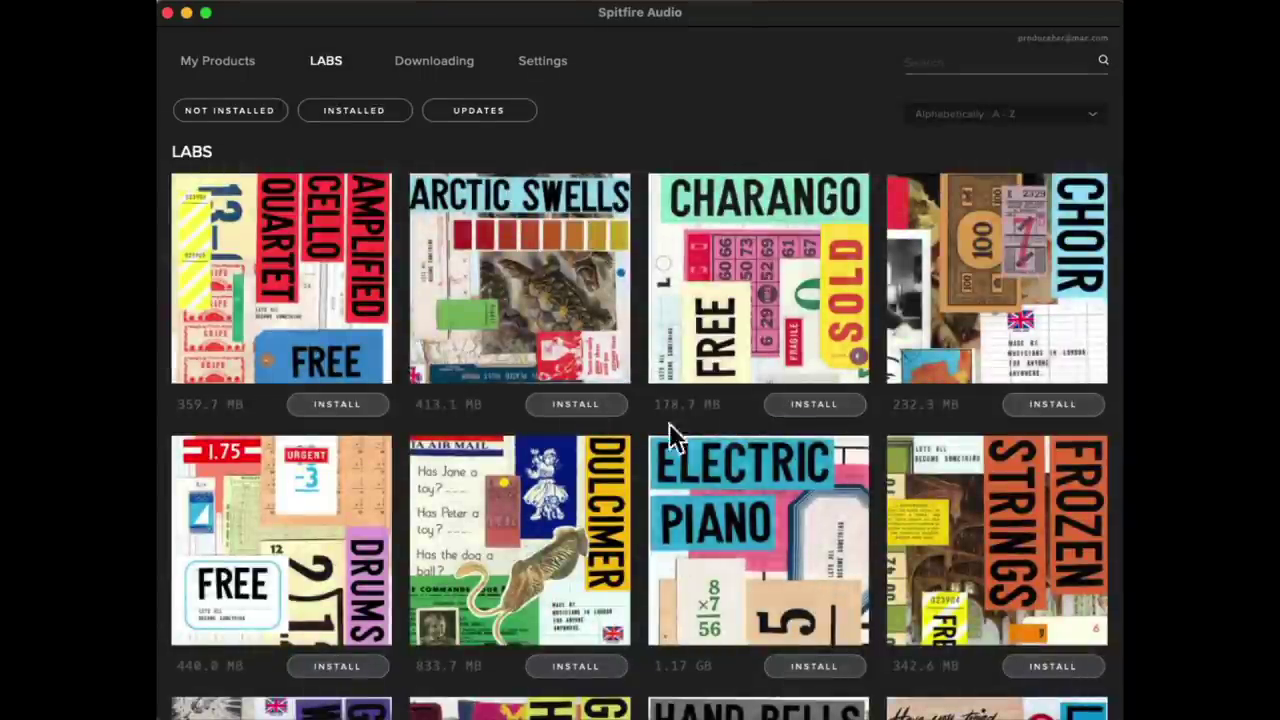
Step: Scroll through the LABS instrument tiles, such as Drums, Electric Piano and Frozen Strings
{"action": "scroll", "coordinate": [663, 535], "scroll_direction": "down", "scroll_amount": 3}
{"action": "scroll", "coordinate": [661, 537], "scroll_direction": "down", "scroll_amount": 10}
{"action": "scroll", "coordinate": [661, 536], "scroll_direction": "down", "scroll_amount": 15}
{"action": "scroll", "coordinate": [660, 540], "scroll_direction": "down", "scroll_amount": 2}
{"action": "scroll", "coordinate": [666, 500], "scroll_direction": "up", "scroll_amount": 5}
{"action": "scroll", "coordinate": [667, 493], "scroll_direction": "up", "scroll_amount": 18}
{"action": "scroll", "coordinate": [667, 493], "scroll_direction": "up", "scroll_amount": 4}
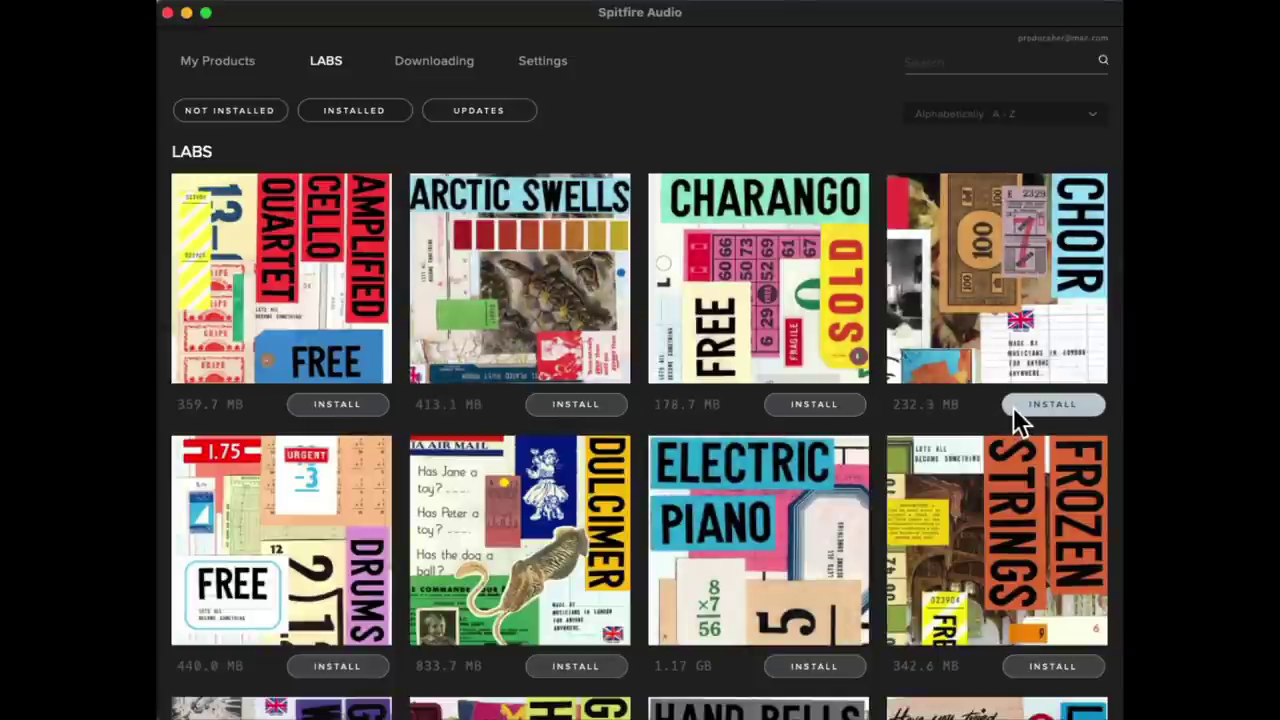
{"action": "scroll", "coordinate": [647, 446], "scroll_direction": "down", "scroll_amount": 4}
{"action": "scroll", "coordinate": [647, 460], "scroll_direction": "down", "scroll_amount": 1}
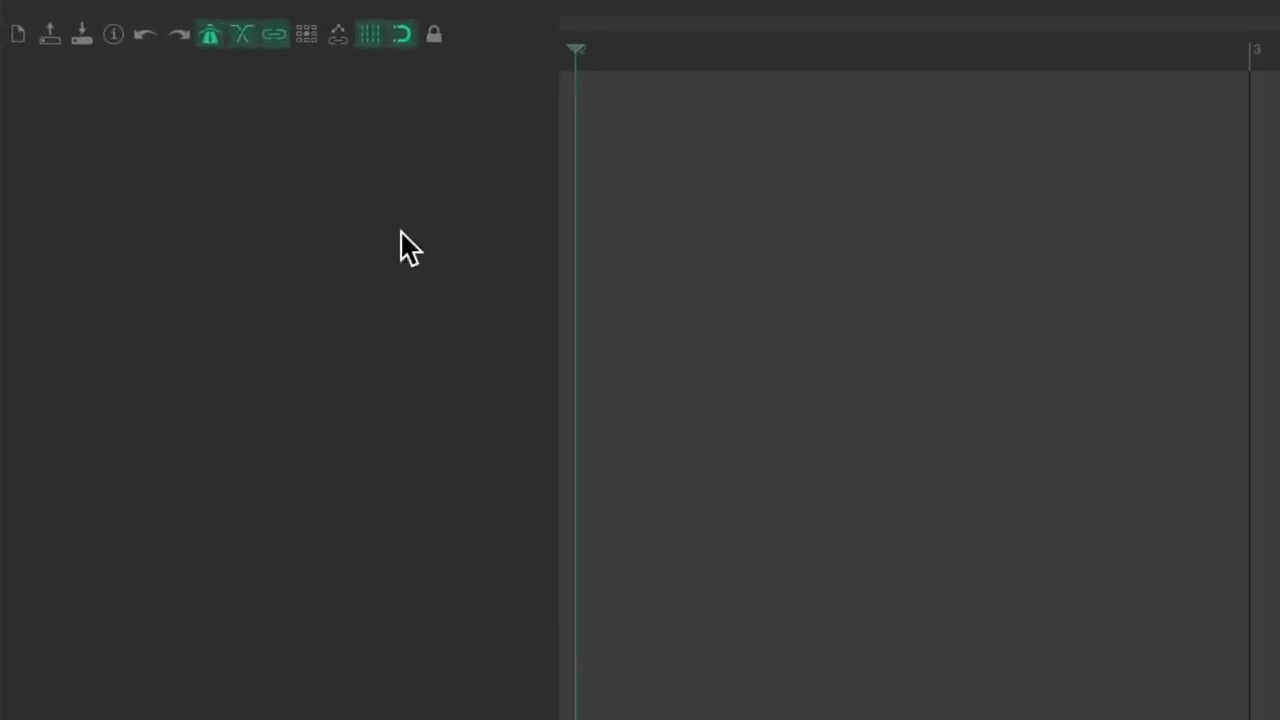
{"action": "double_click", "coordinate": [400, 232]}
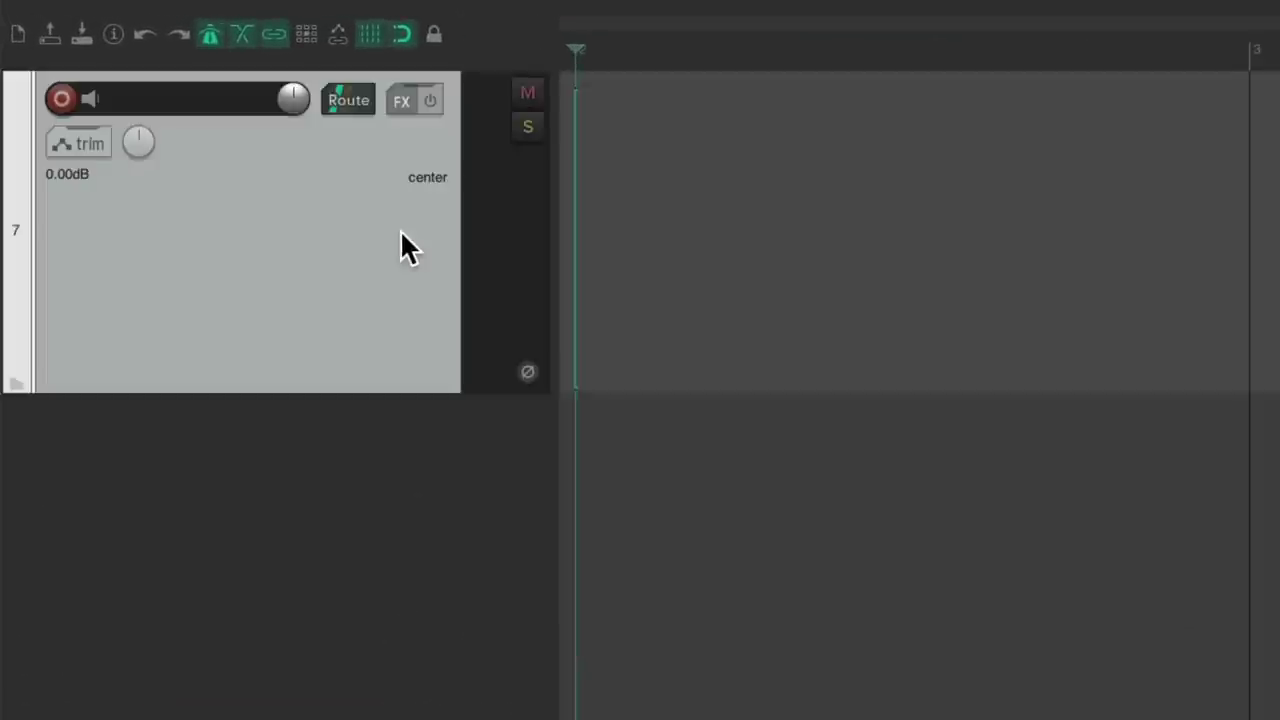
{"action": "left_click", "coordinate": [60, 101]}
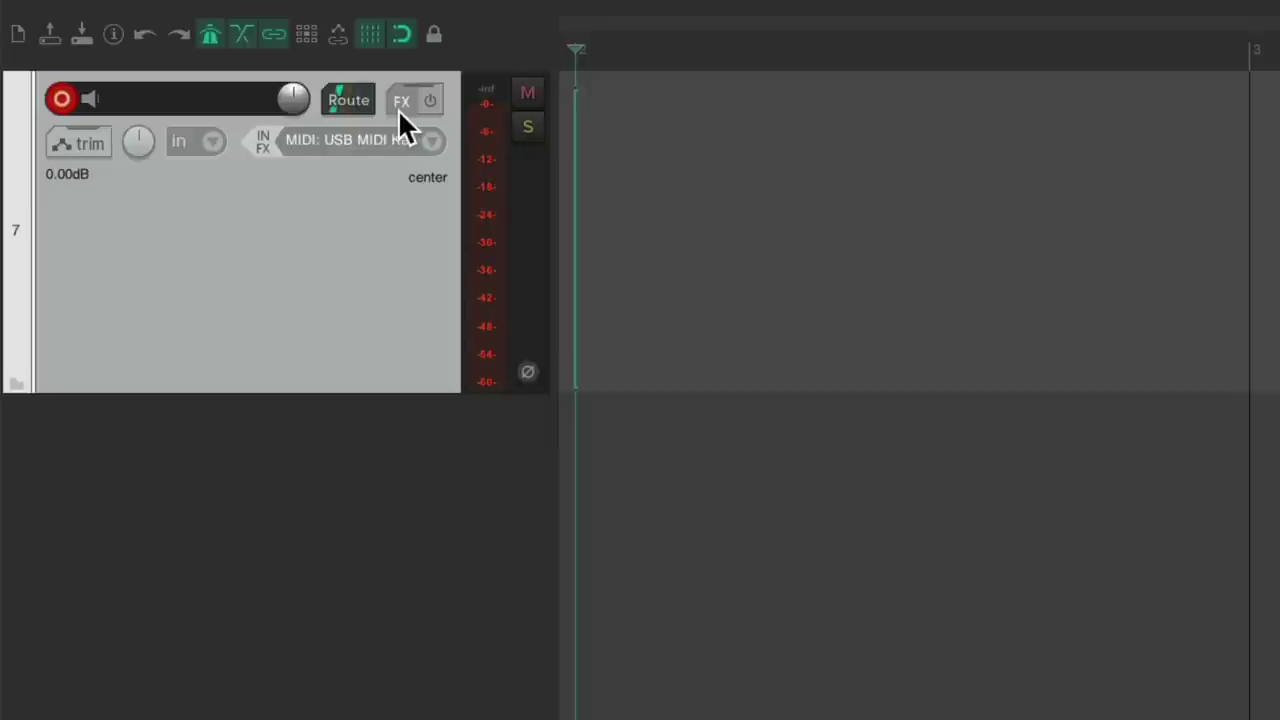
Step: Delete the added track and insert the VST3i LABS instrument on a new track 7
{"action": "key", "text": "Delete"}
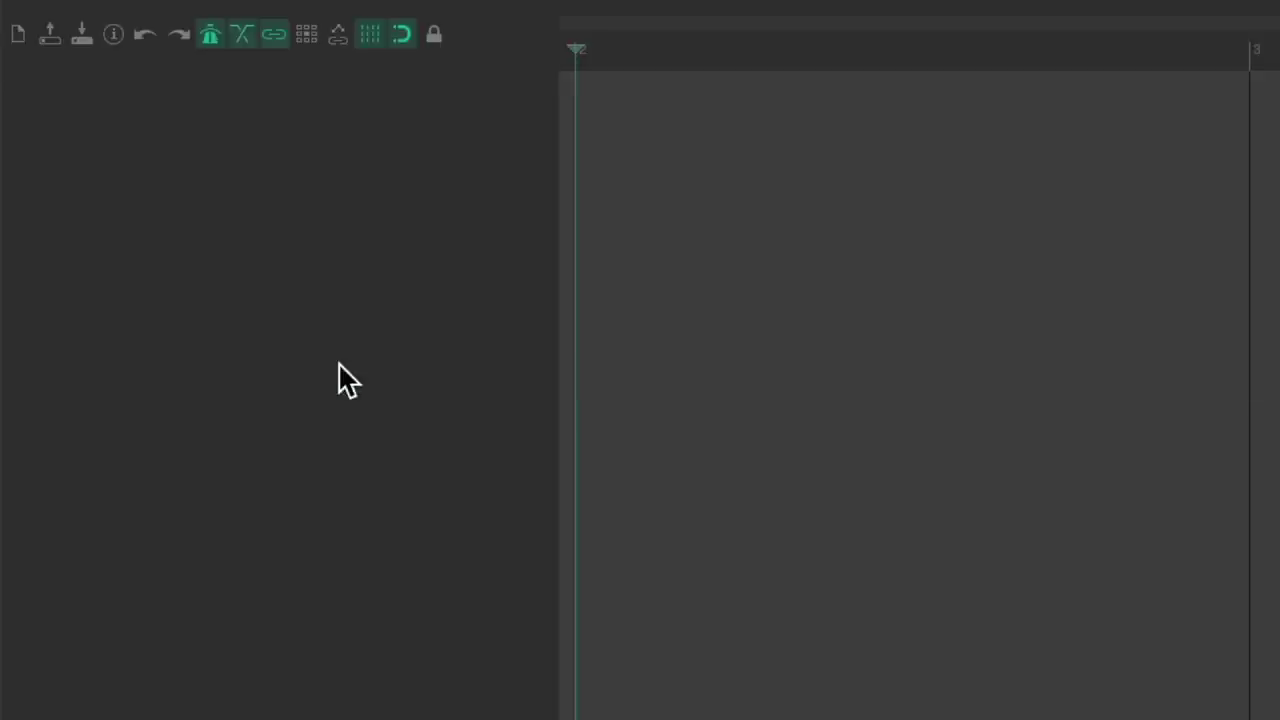
{"action": "right_click", "coordinate": [366, 201]}
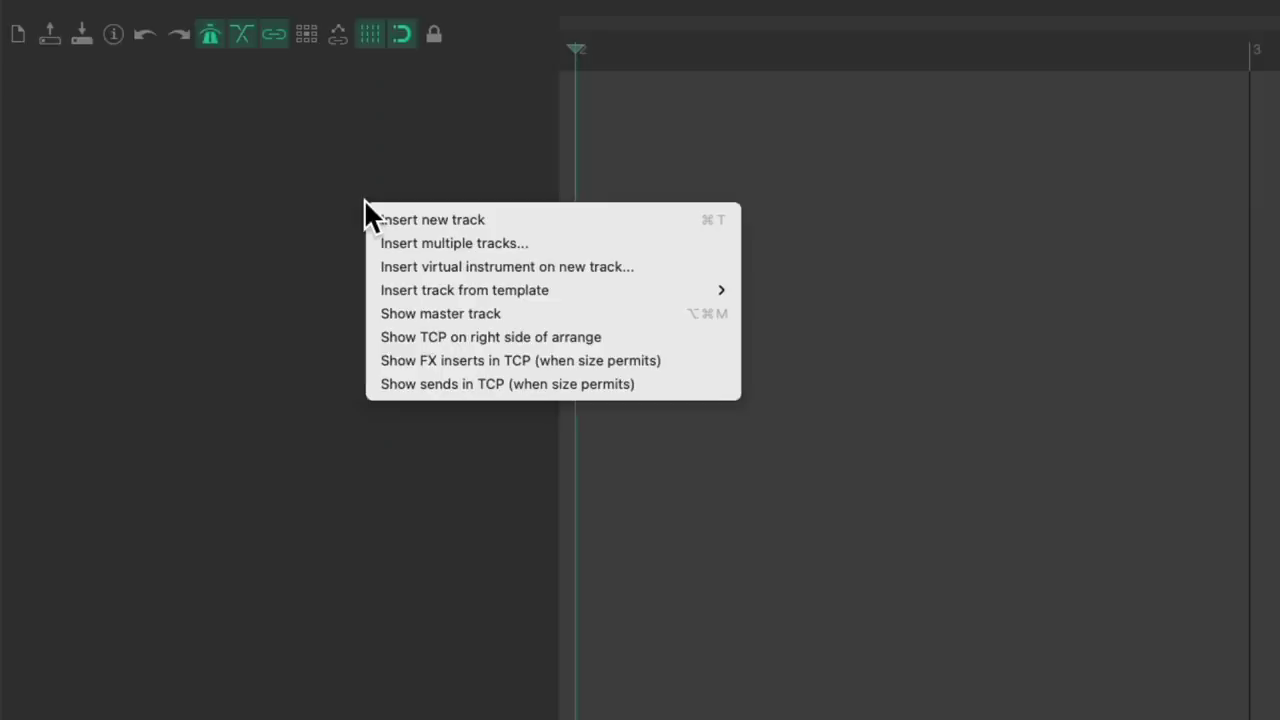
{"action": "left_click", "coordinate": [378, 270]}
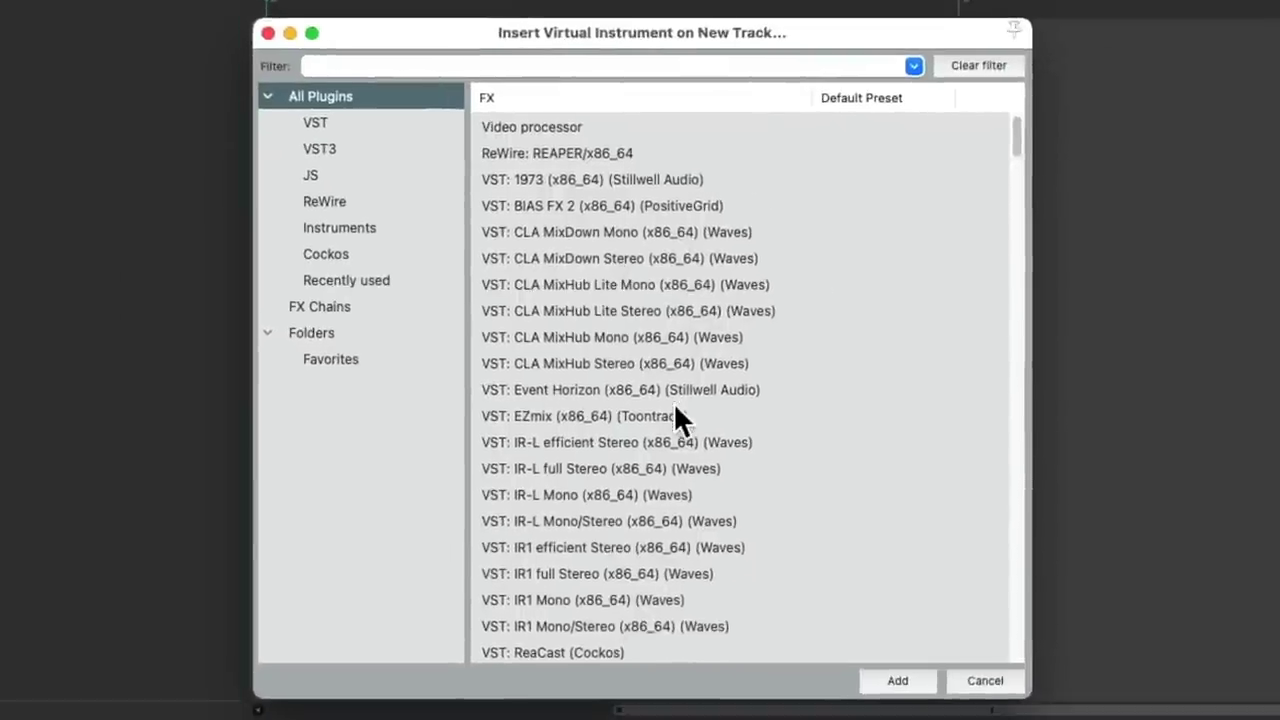
{"action": "left_click", "coordinate": [407, 226]}
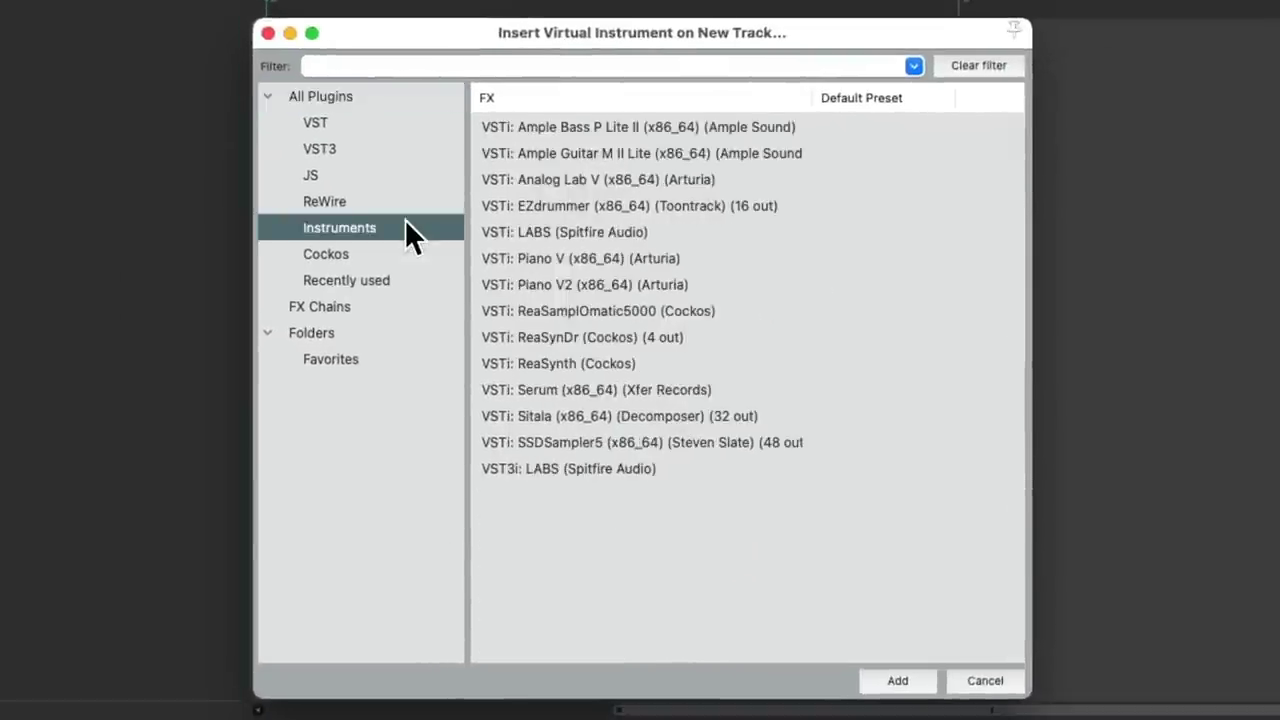
{"action": "left_click", "coordinate": [684, 469]}
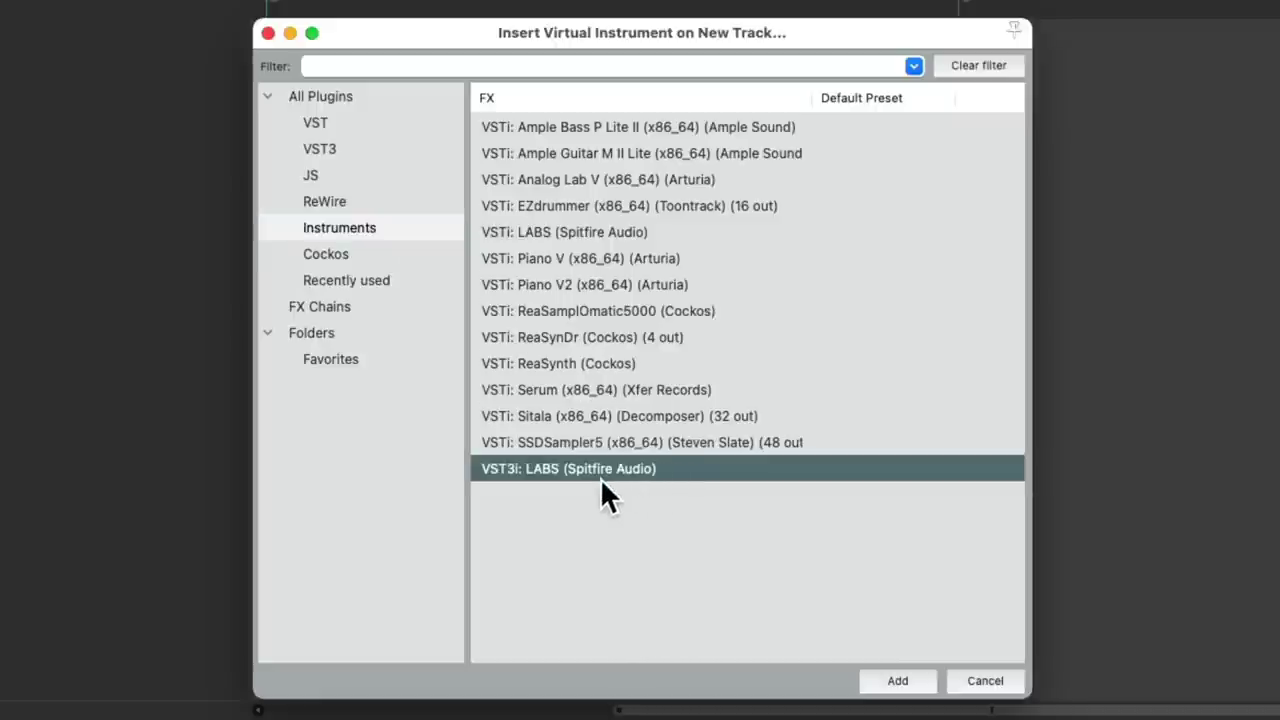
{"action": "double_click", "coordinate": [677, 474]}
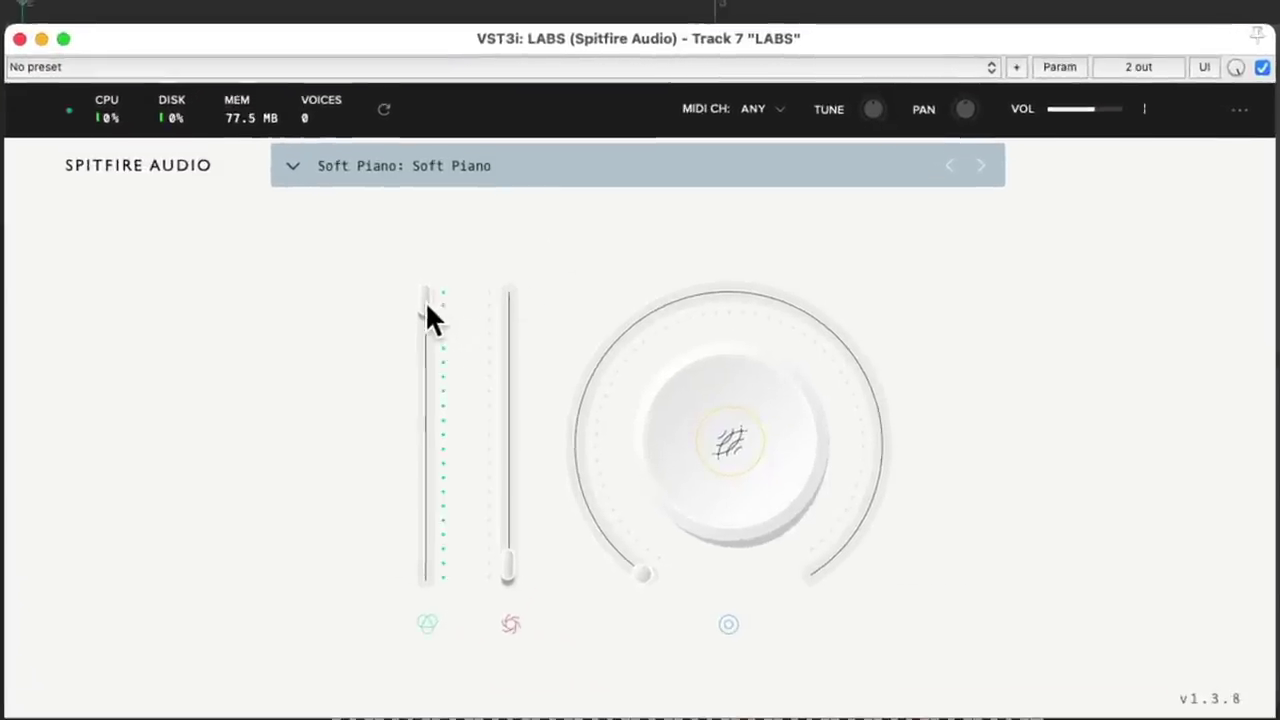
Step: Try the two LABS sliders and the reverb knob (up to about 63%), then return them to 100%, 0% and 0%
{"action": "left_click_drag", "start_coordinate": [426, 305], "coordinate": [443, 271]}
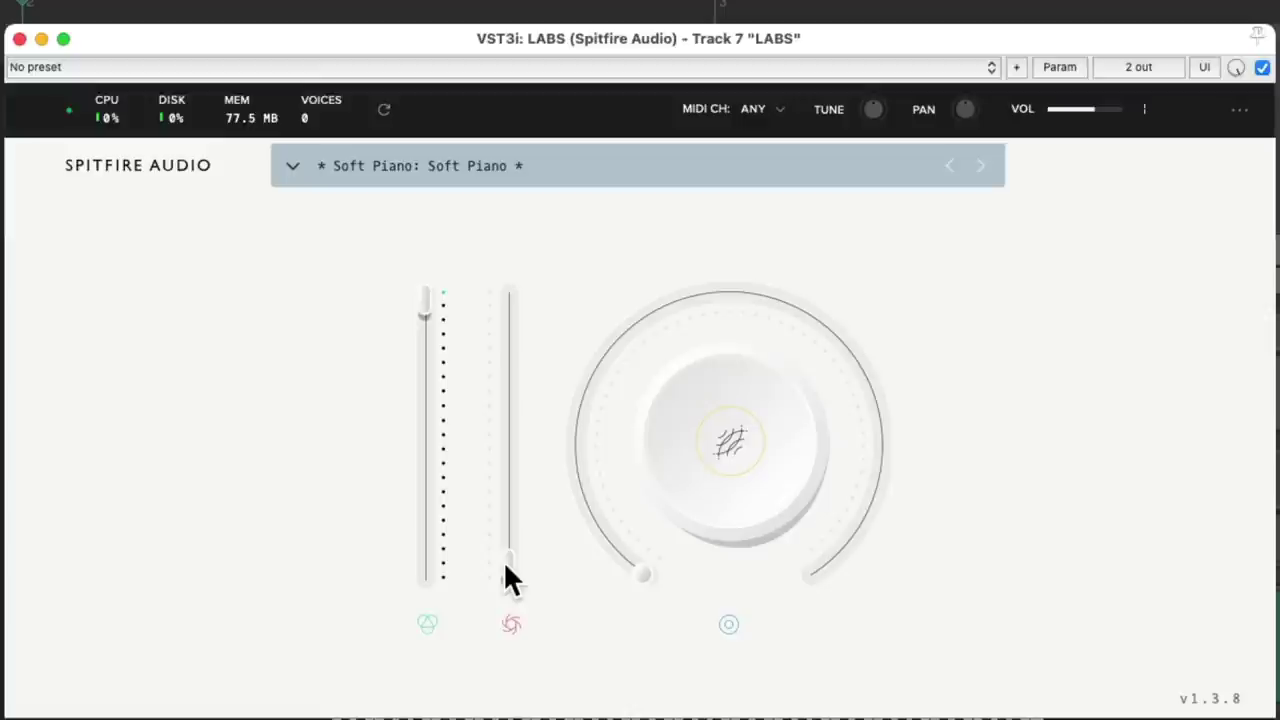
{"action": "left_click_drag", "start_coordinate": [504, 563], "coordinate": [505, 637]}
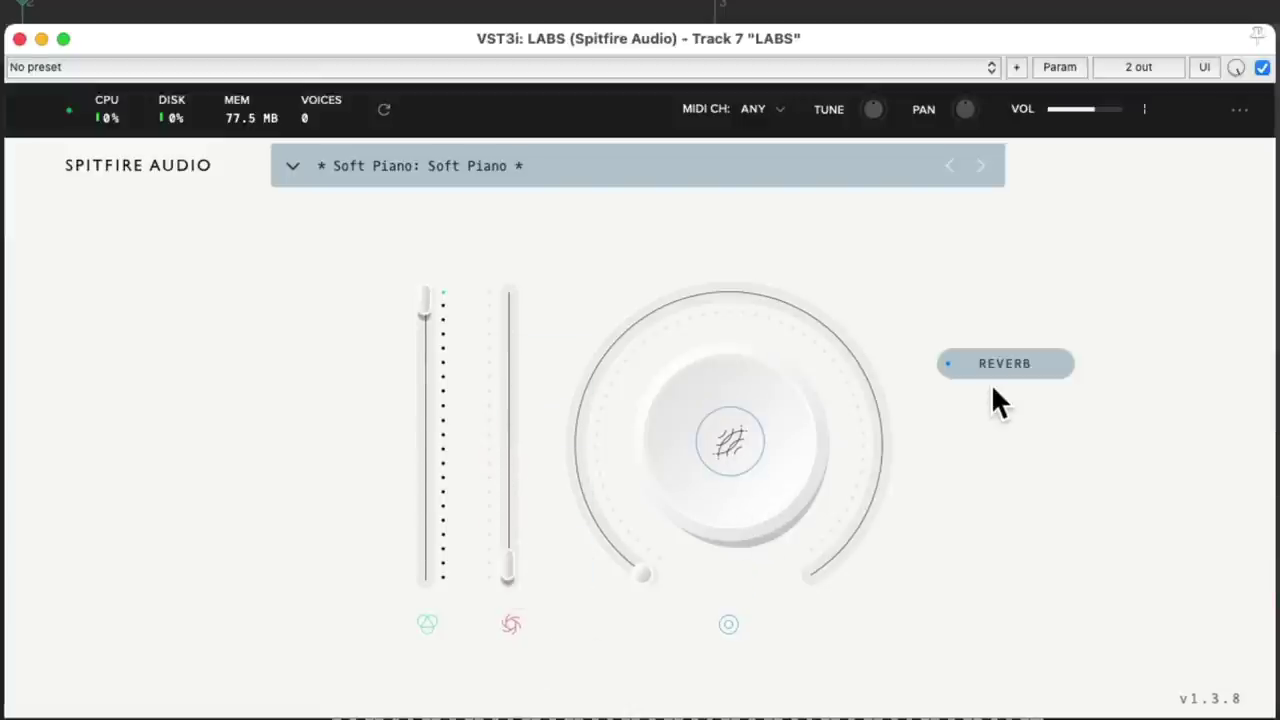
{"action": "mouse_move", "coordinate": [641, 534]}
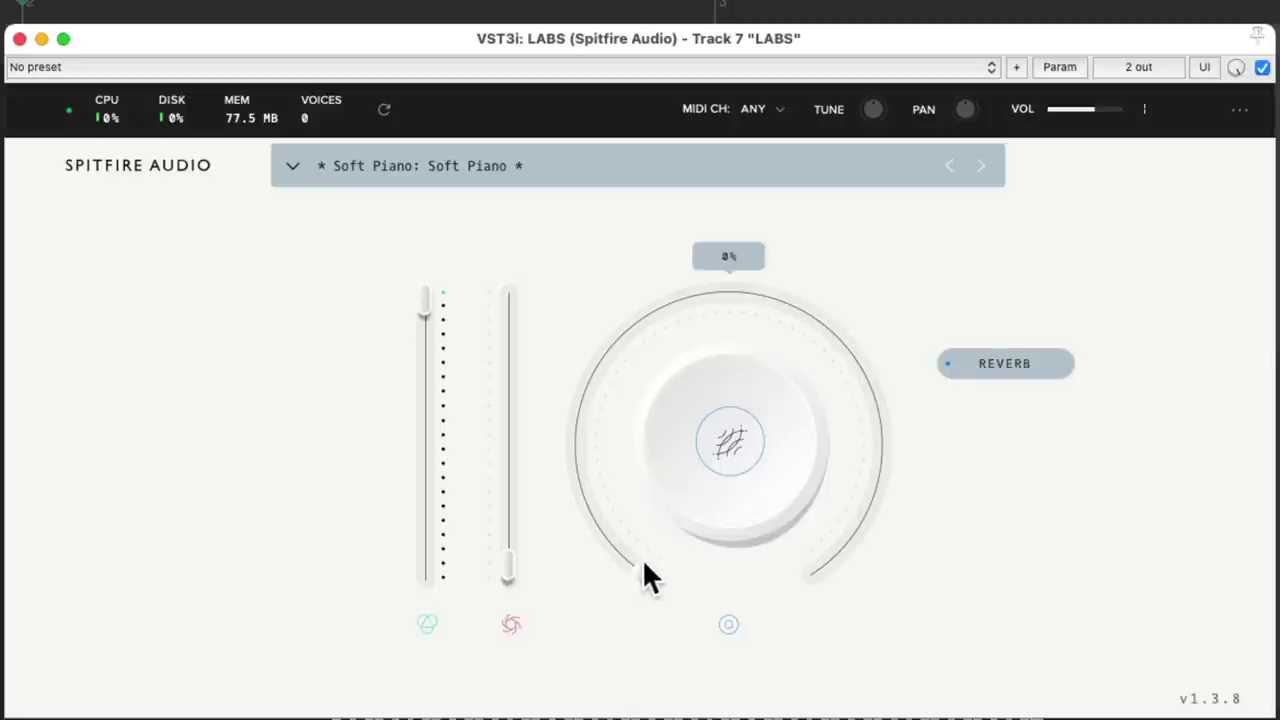
{"action": "left_click_drag", "start_coordinate": [641, 535], "coordinate": [807, 330]}
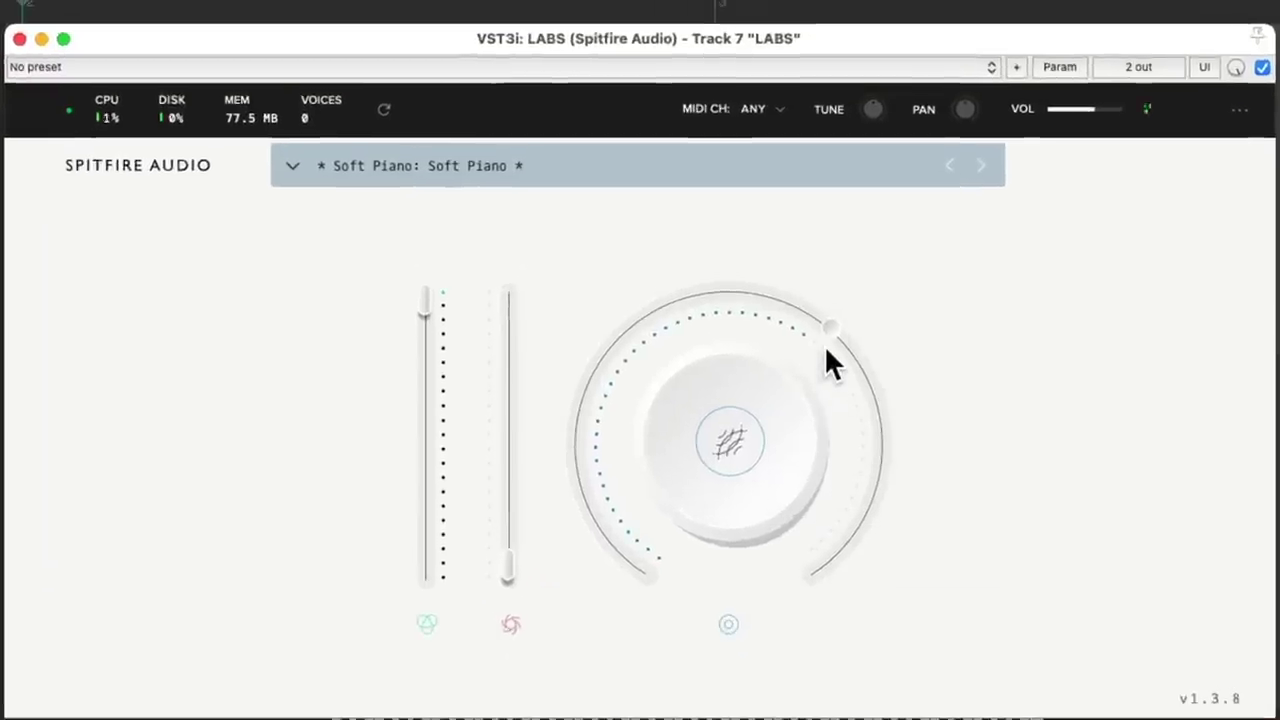
{"action": "left_click_drag", "start_coordinate": [822, 298], "coordinate": [625, 622]}
{"action": "mouse_move", "coordinate": [513, 493]}
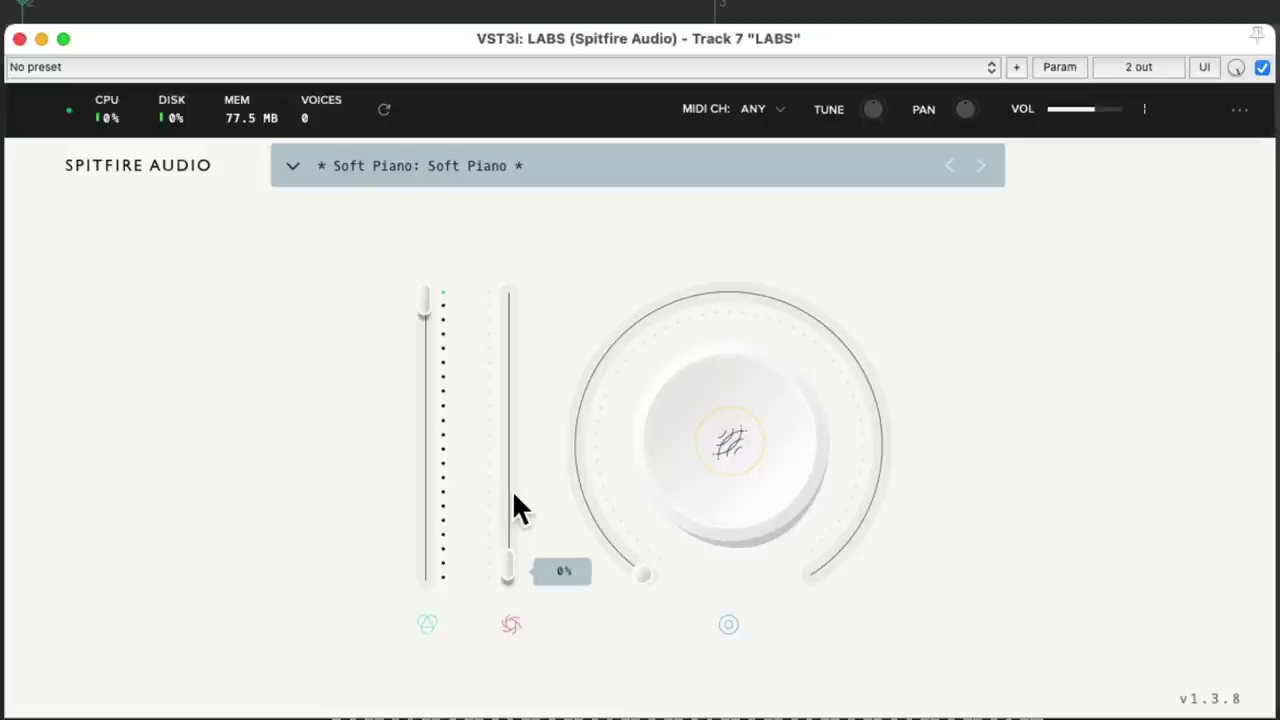
Step: Open the LABS preset browser and scroll through presets like Strings, Choir and Textural Pads
{"action": "left_click", "coordinate": [467, 173]}
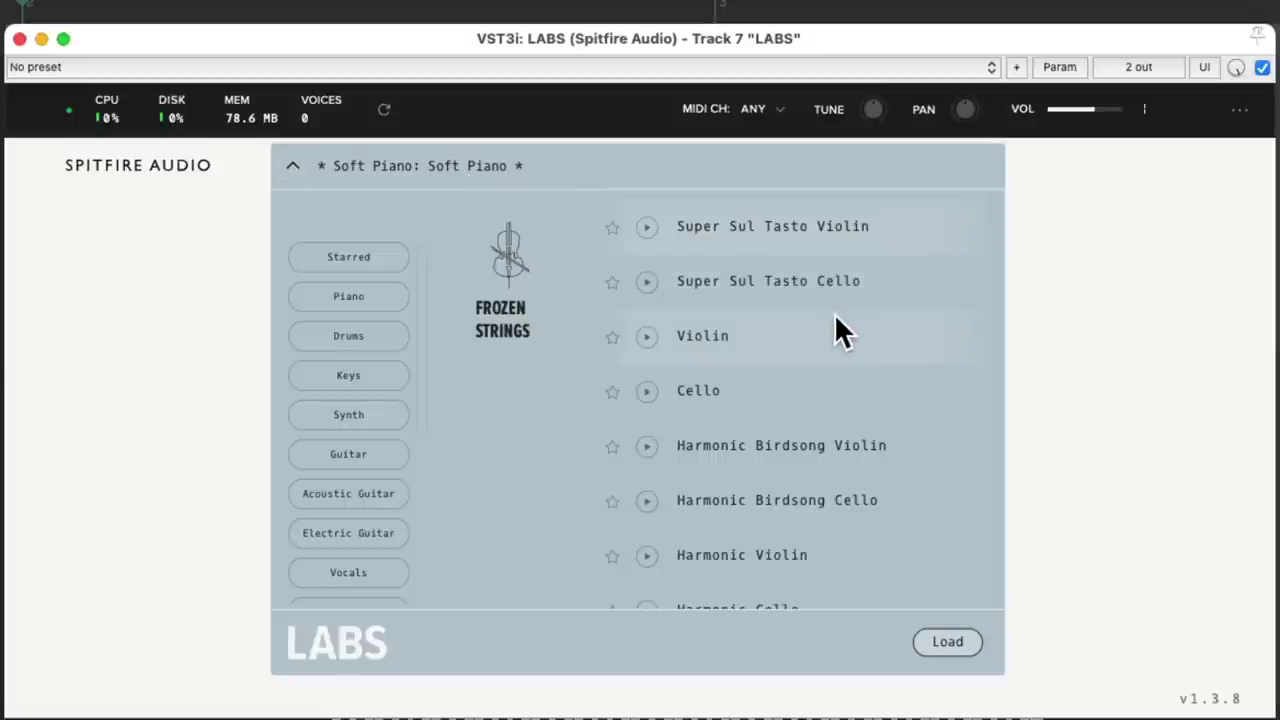
{"action": "scroll", "coordinate": [836, 318], "scroll_direction": "down", "scroll_amount": 10}
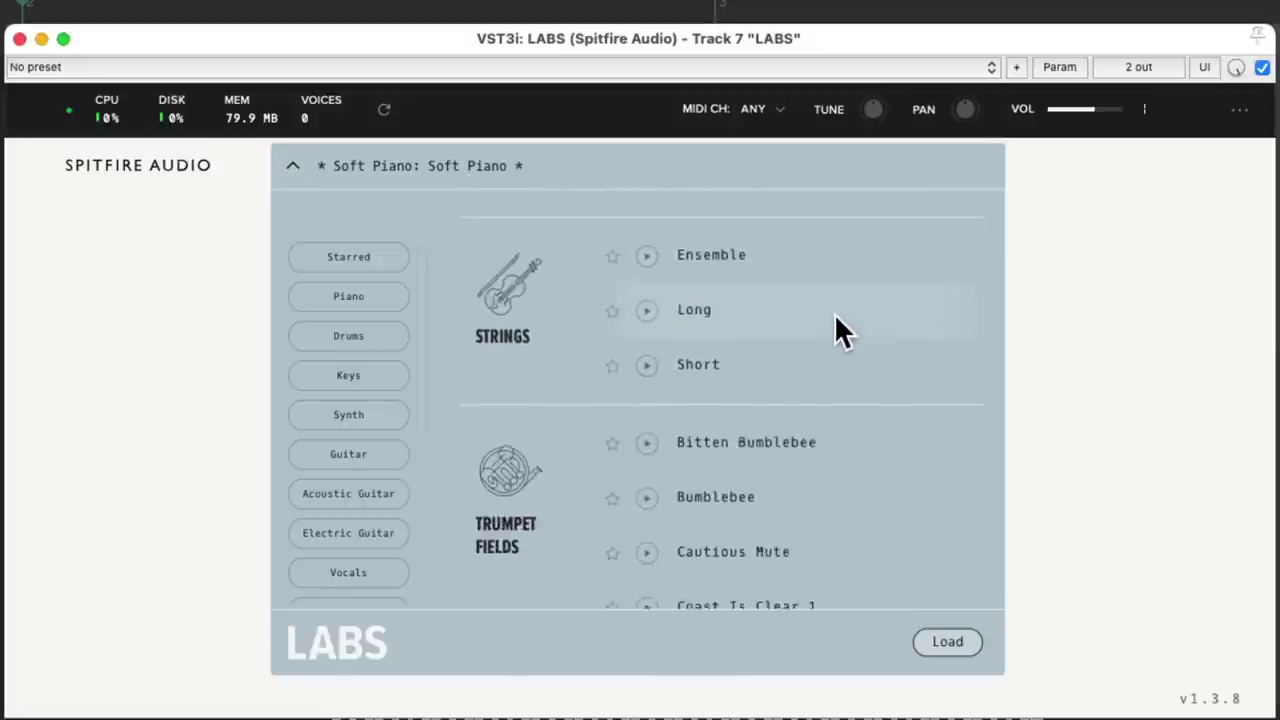
{"action": "scroll", "coordinate": [836, 318], "scroll_direction": "down", "scroll_amount": 3}
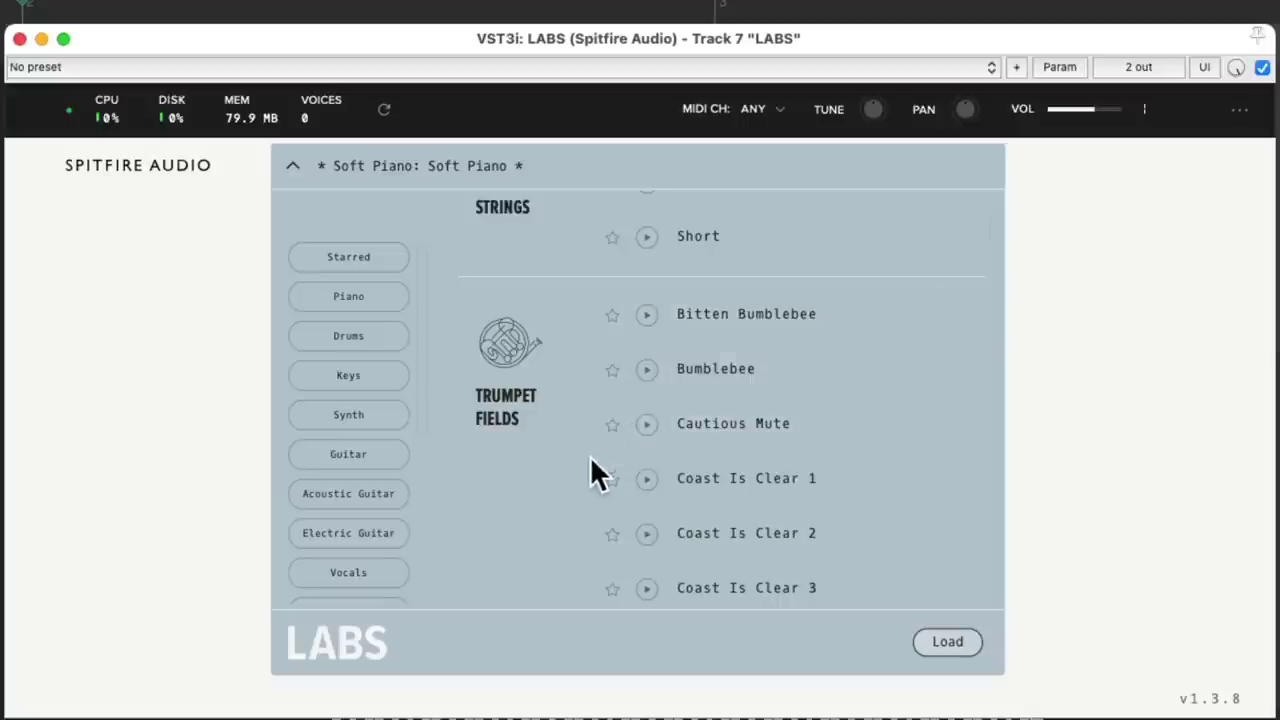
{"action": "scroll", "coordinate": [585, 461], "scroll_direction": "down", "scroll_amount": 15}
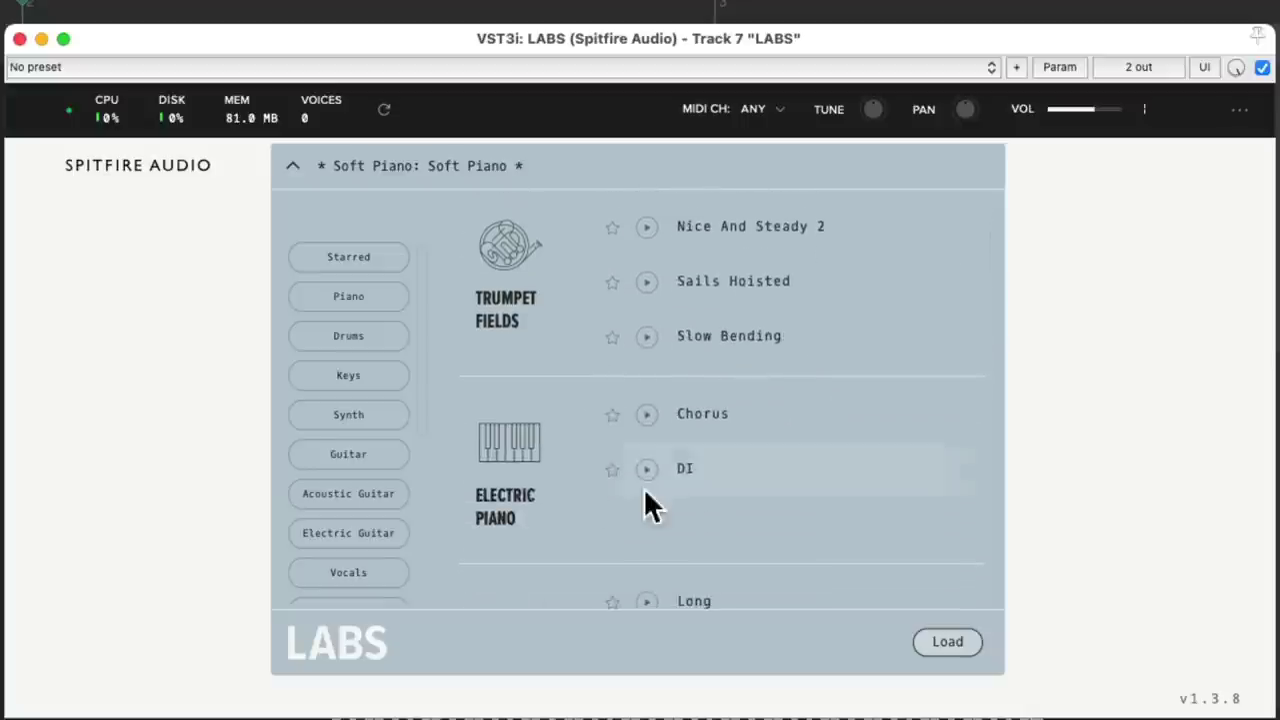
{"action": "scroll", "coordinate": [639, 538], "scroll_direction": "down", "scroll_amount": 5}
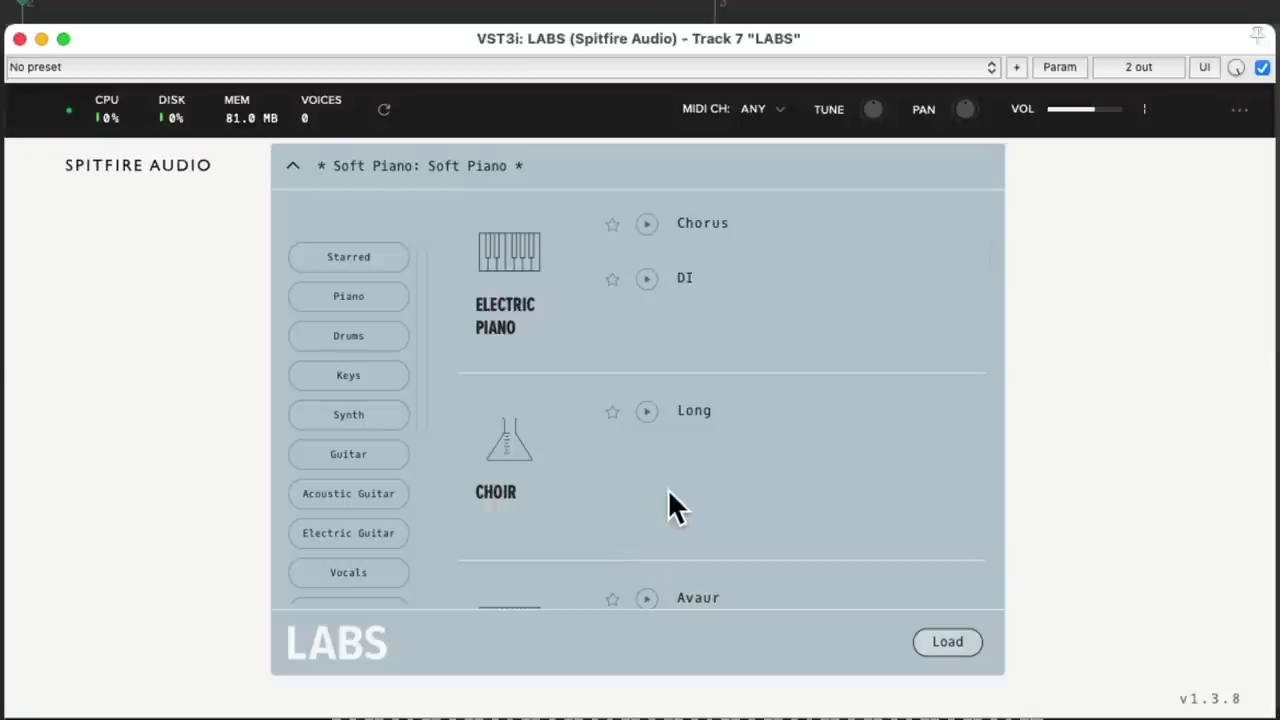
{"action": "scroll", "coordinate": [670, 492], "scroll_direction": "down", "scroll_amount": 3}
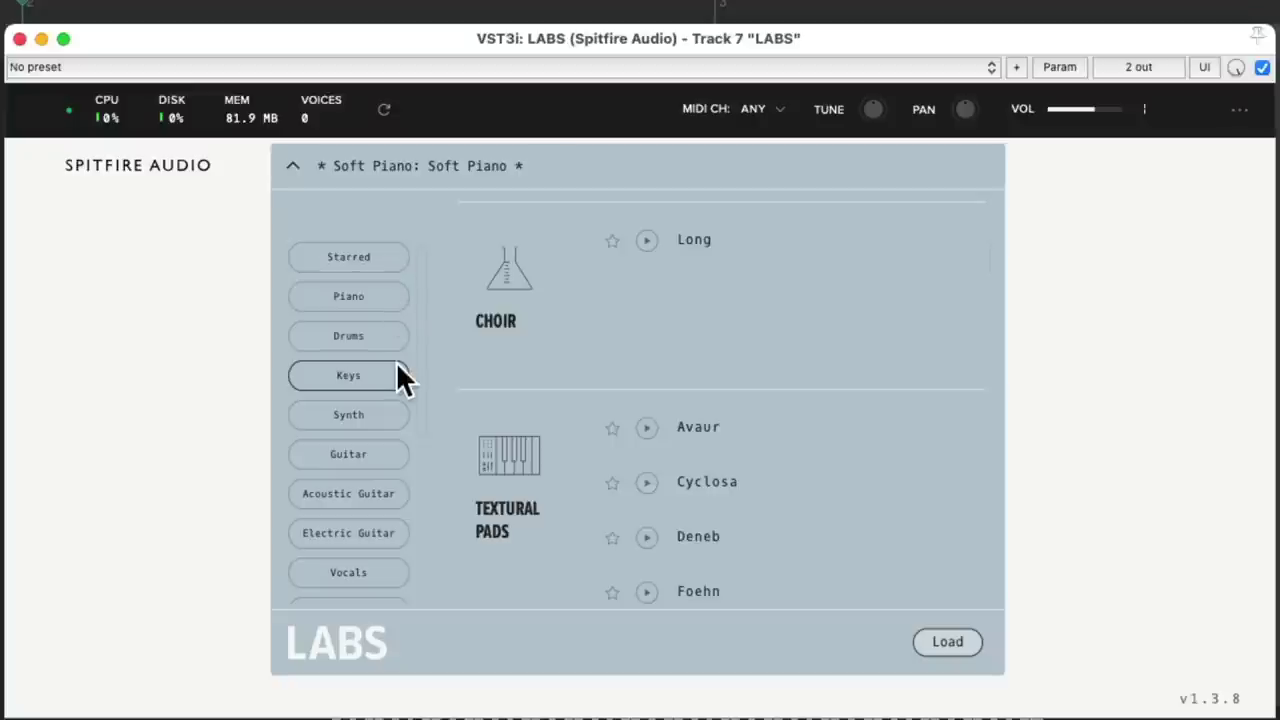
Step: Filter to Piano, try Electric Piano: Chorus, then load Wurli: Super Soft Wurli Chorus
{"action": "left_click", "coordinate": [386, 295]}
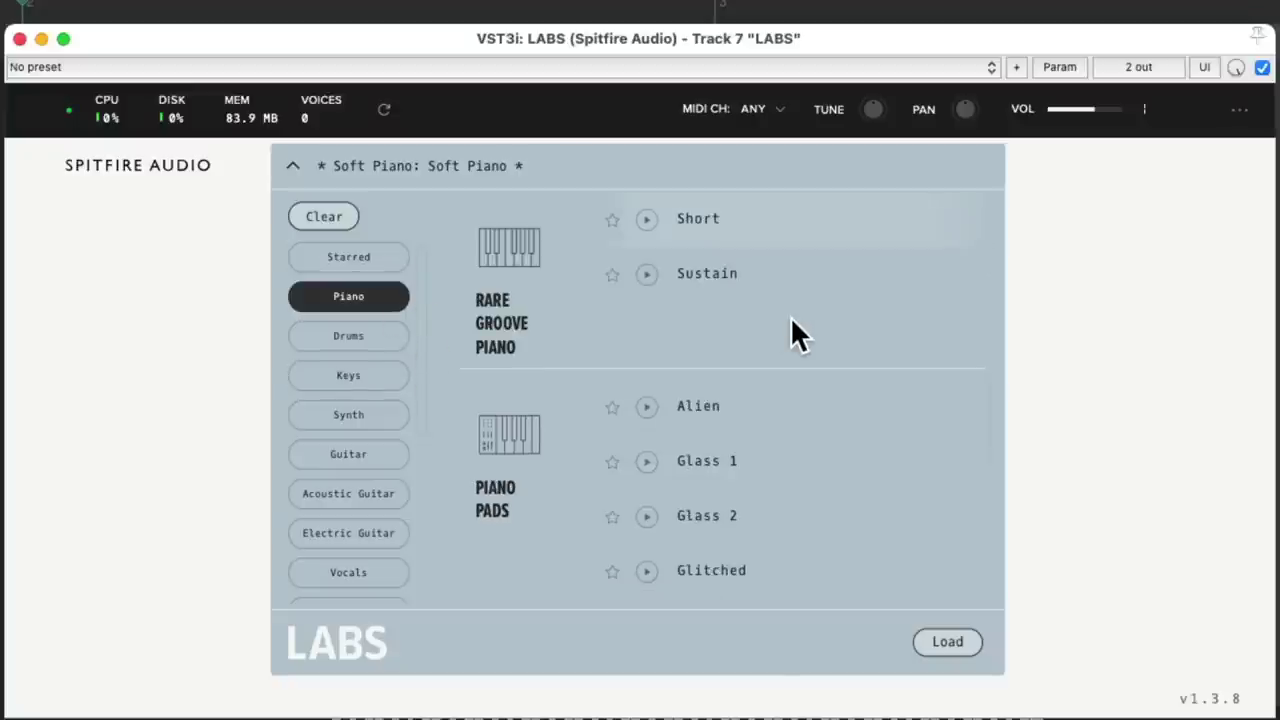
{"action": "scroll", "coordinate": [797, 422], "scroll_direction": "up", "scroll_amount": 2}
{"action": "scroll", "coordinate": [791, 408], "scroll_direction": "up", "scroll_amount": 10}
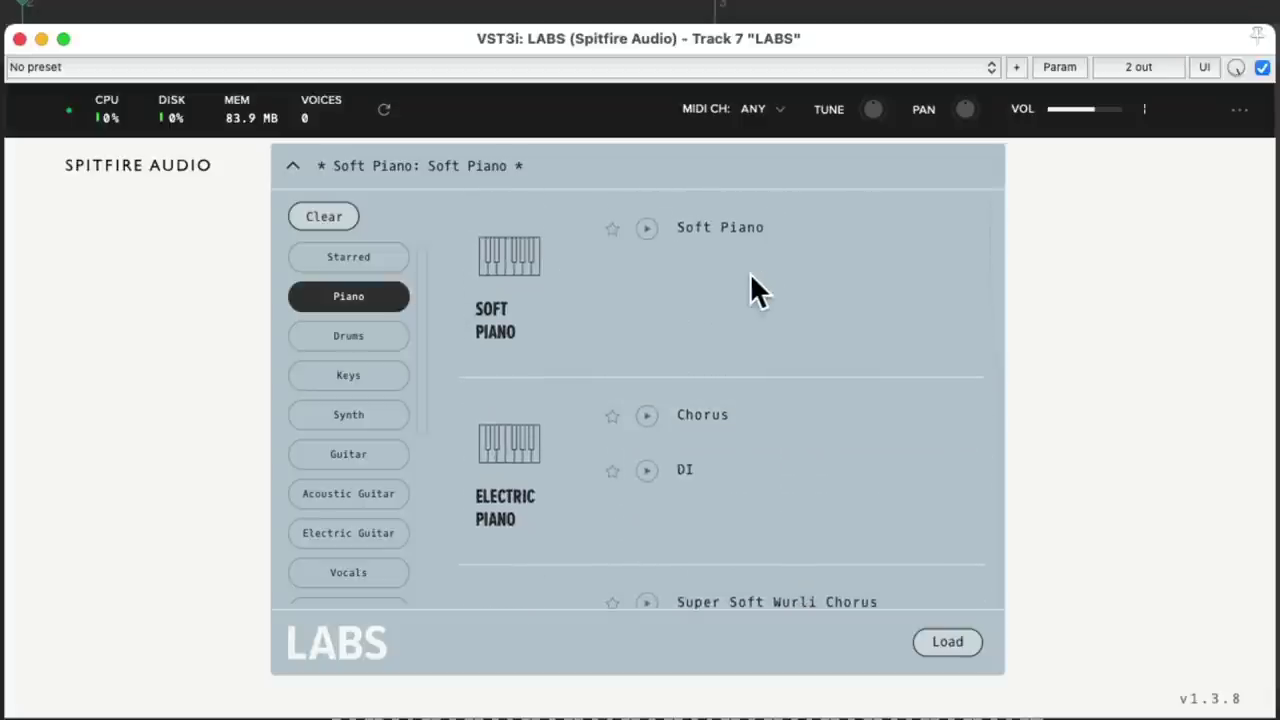
{"action": "left_click", "coordinate": [718, 413]}
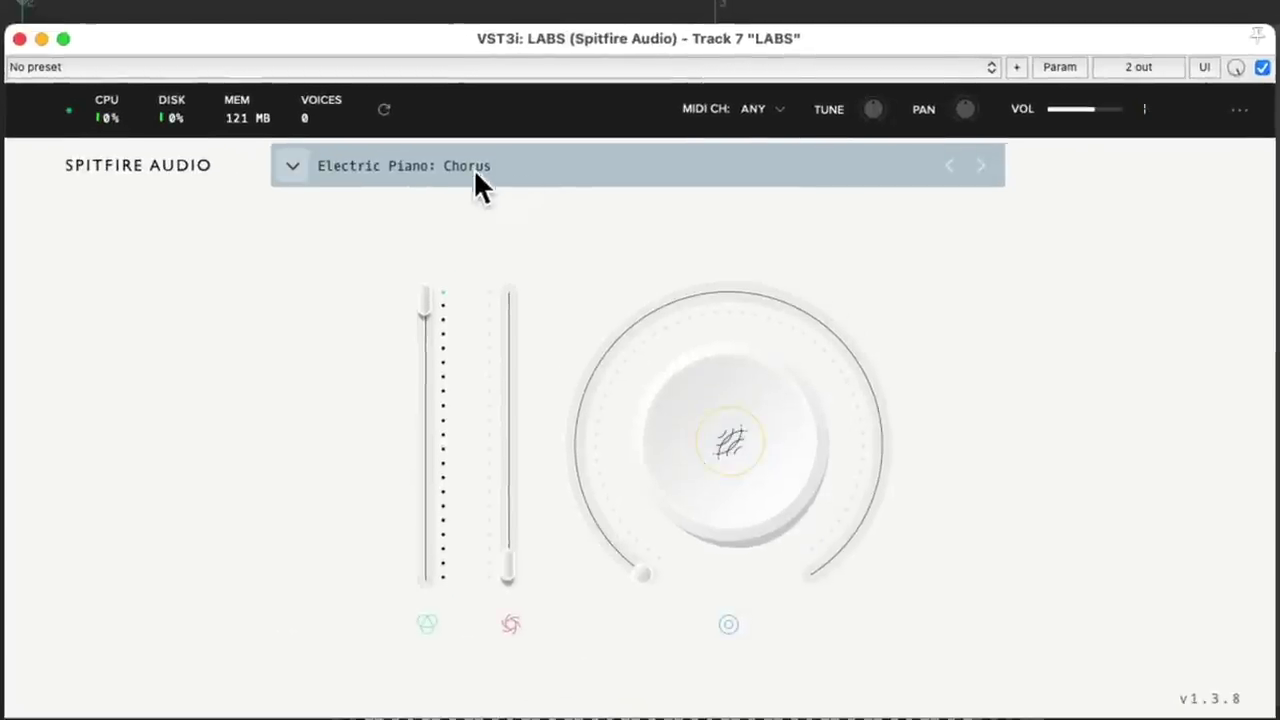
{"action": "left_click", "coordinate": [509, 131]}
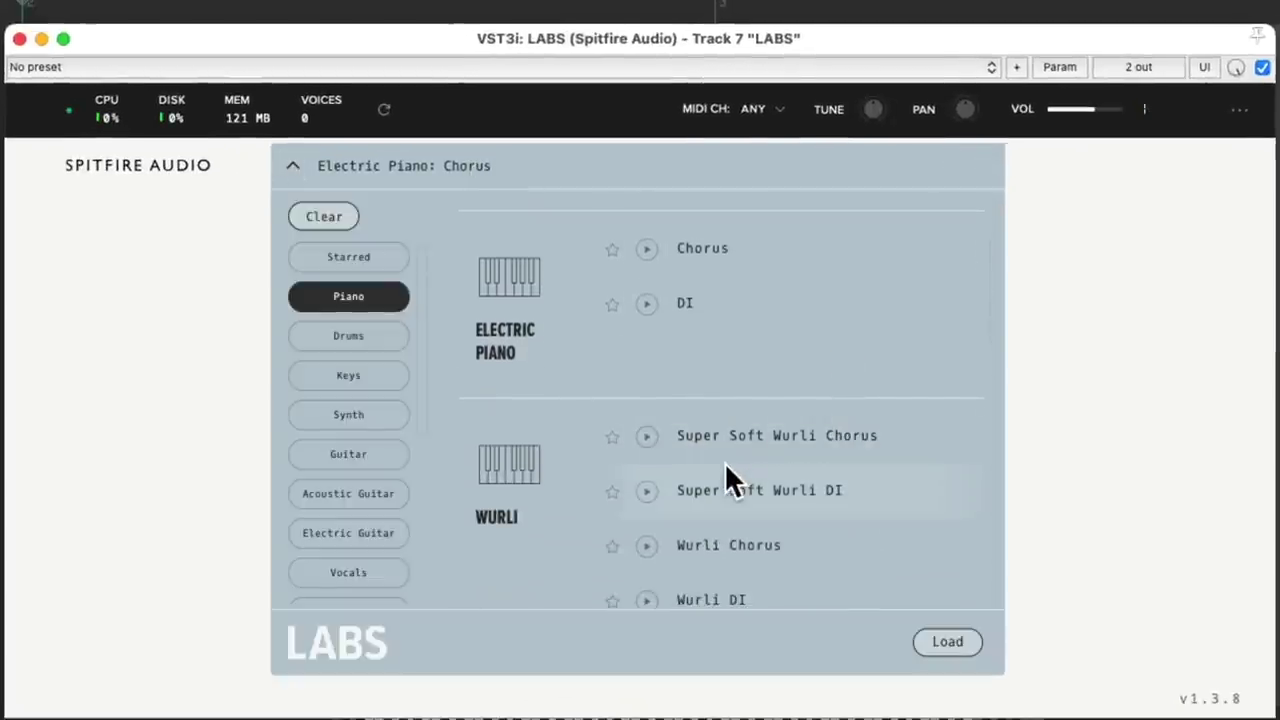
{"action": "double_click", "coordinate": [727, 436]}
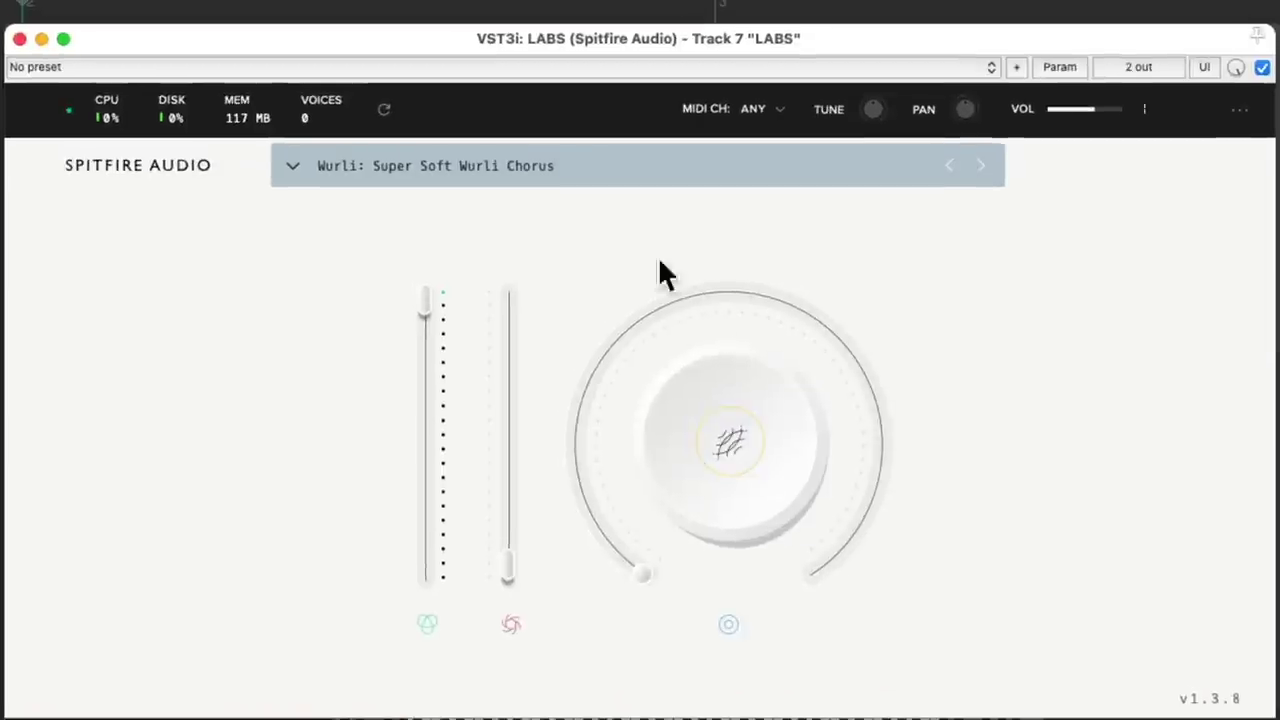
Step: Switch the browser filter from Piano to Drums and load the Drums preset
{"action": "left_click", "coordinate": [504, 165]}
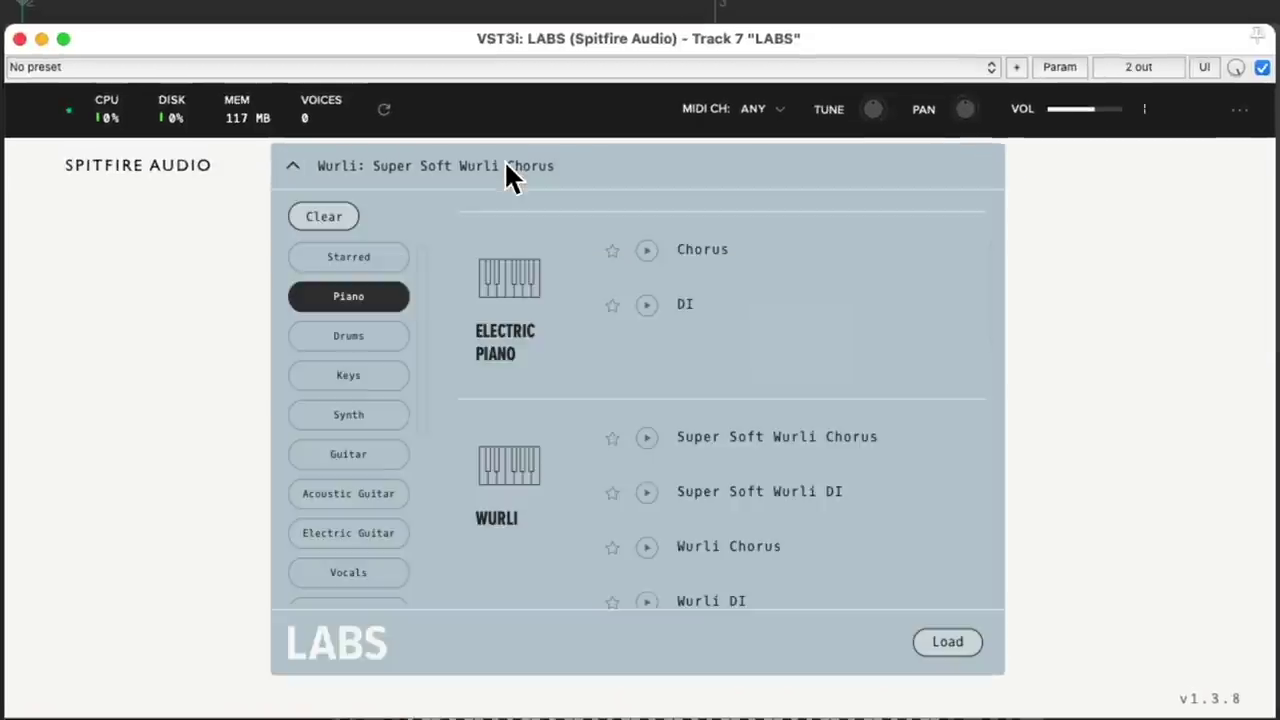
{"action": "left_click", "coordinate": [374, 298]}
{"action": "left_click", "coordinate": [377, 342]}
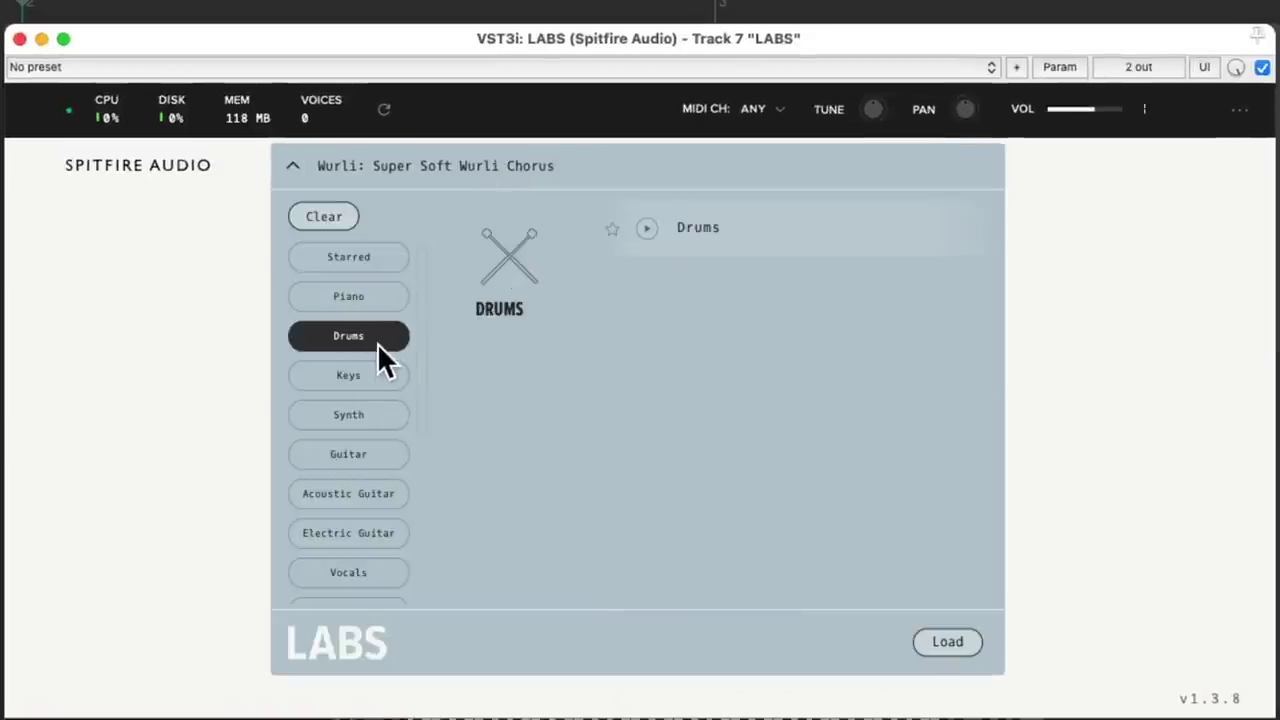
{"action": "left_click", "coordinate": [689, 222]}
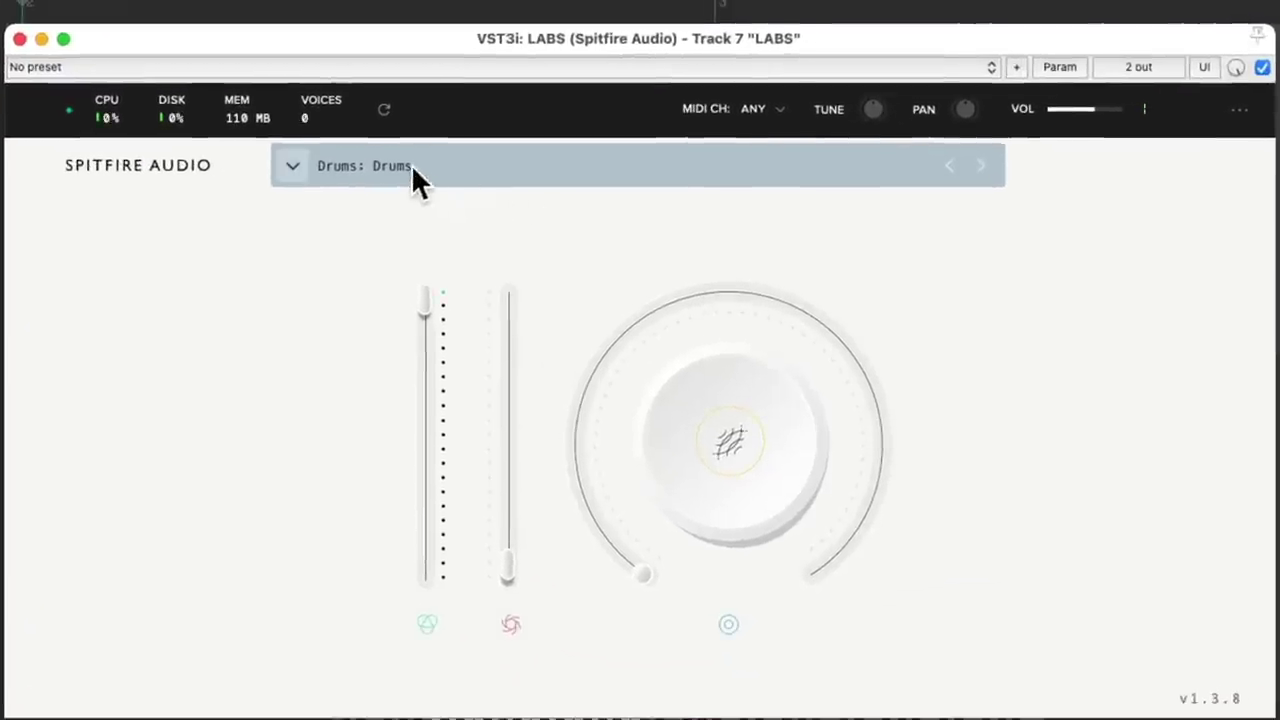
Step: Load the Pipe Organ: Full Organ preset from the Keys category
{"action": "left_click", "coordinate": [407, 162]}
{"action": "left_click", "coordinate": [364, 376]}
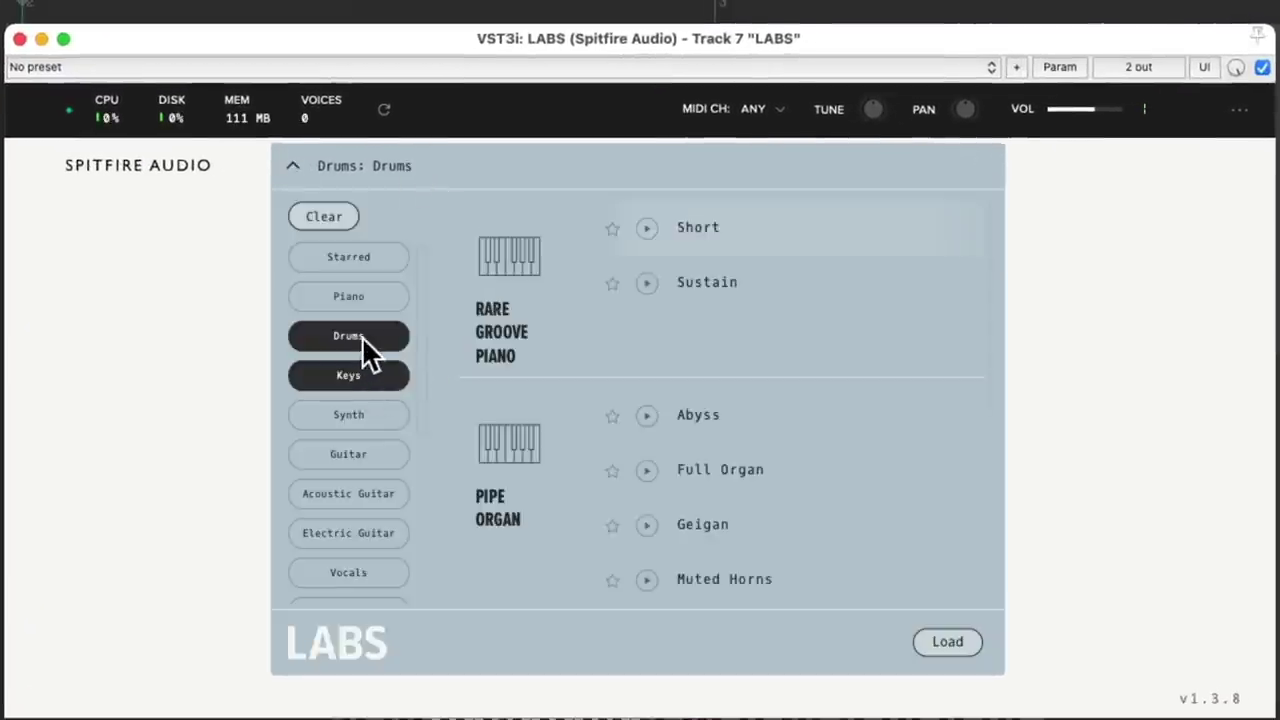
{"action": "double_click", "coordinate": [686, 470]}
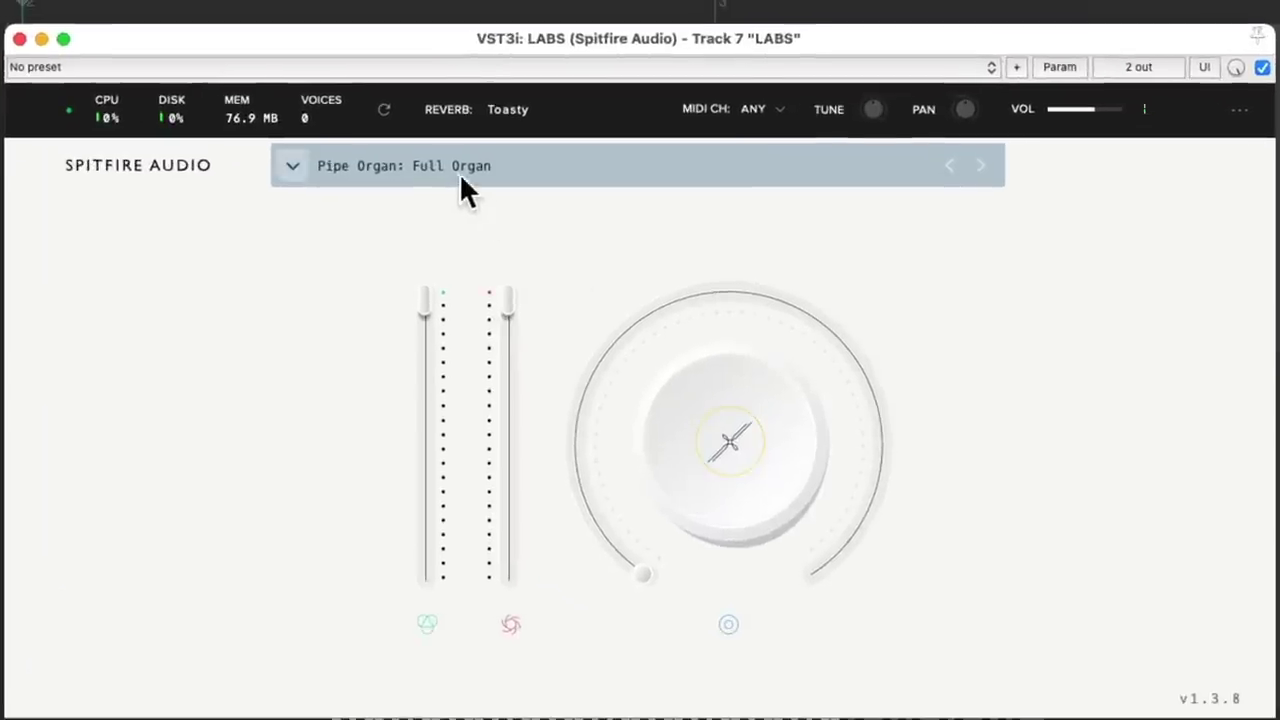
Step: Browse the Synth and Guitar categories in the LABS browser
{"action": "left_click", "coordinate": [493, 136]}
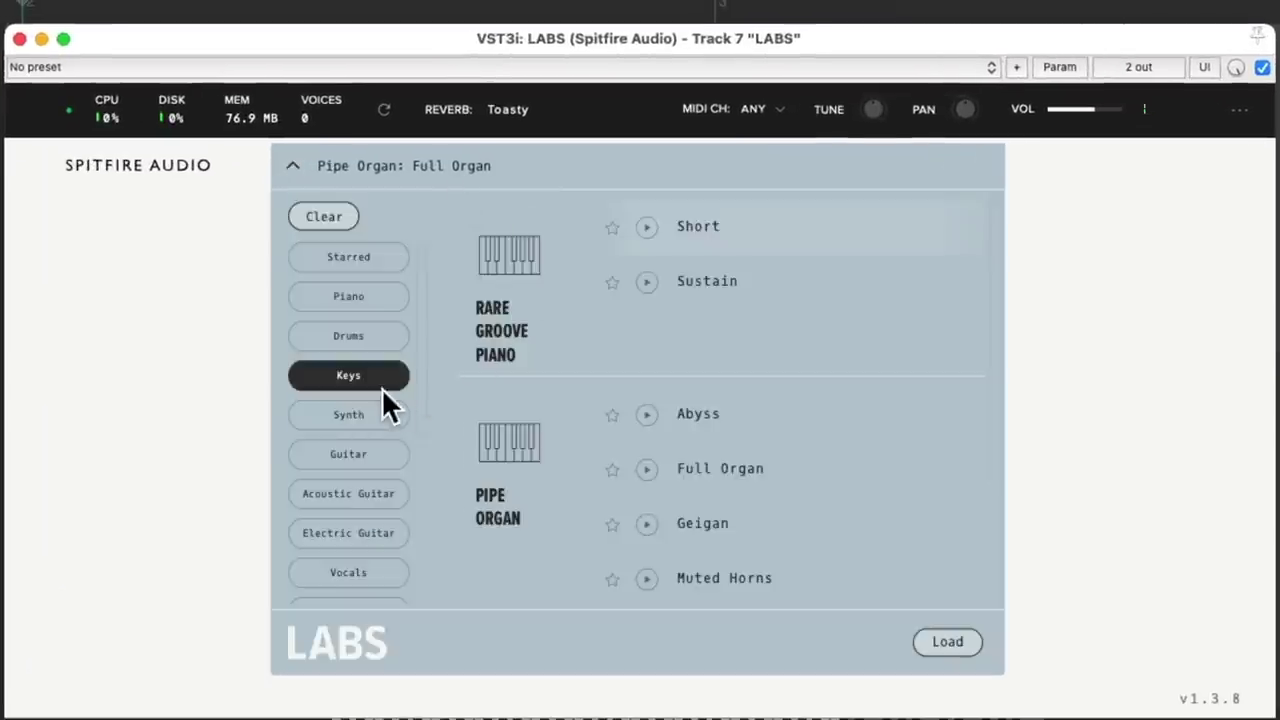
{"action": "left_click", "coordinate": [389, 416]}
{"action": "left_click", "coordinate": [388, 413]}
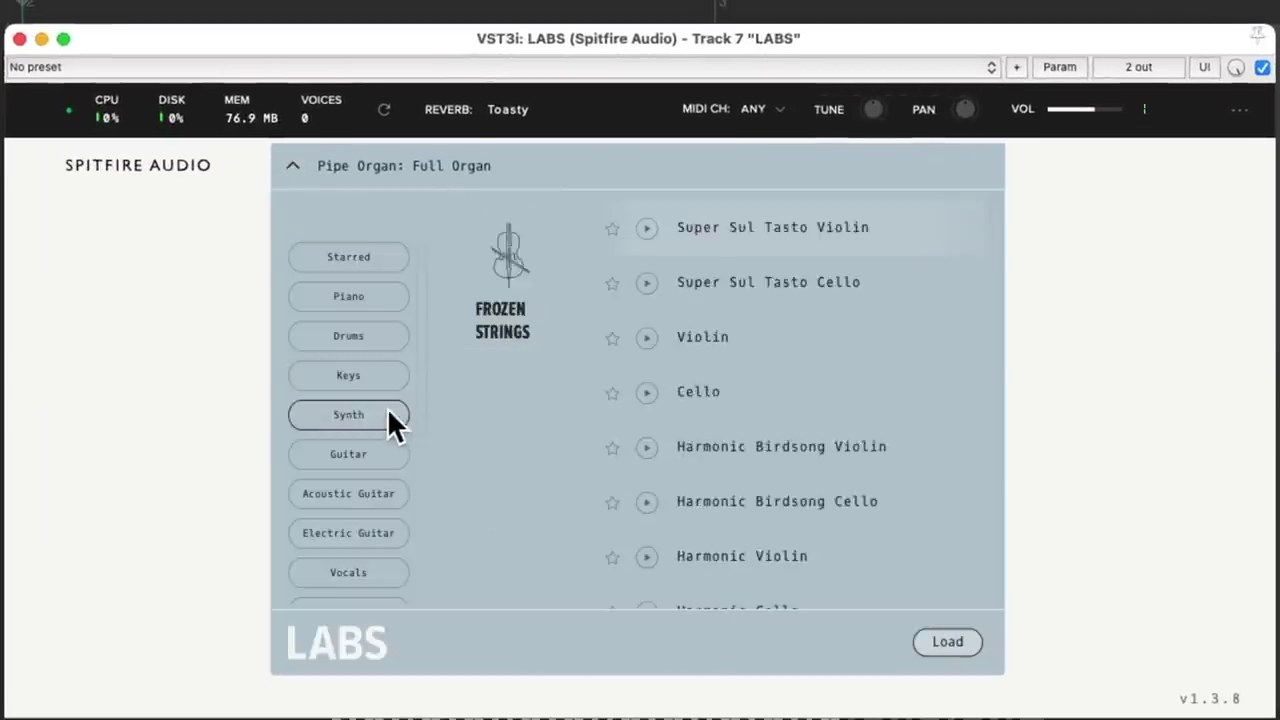
{"action": "left_click", "coordinate": [378, 445]}
{"action": "left_click", "coordinate": [378, 444]}
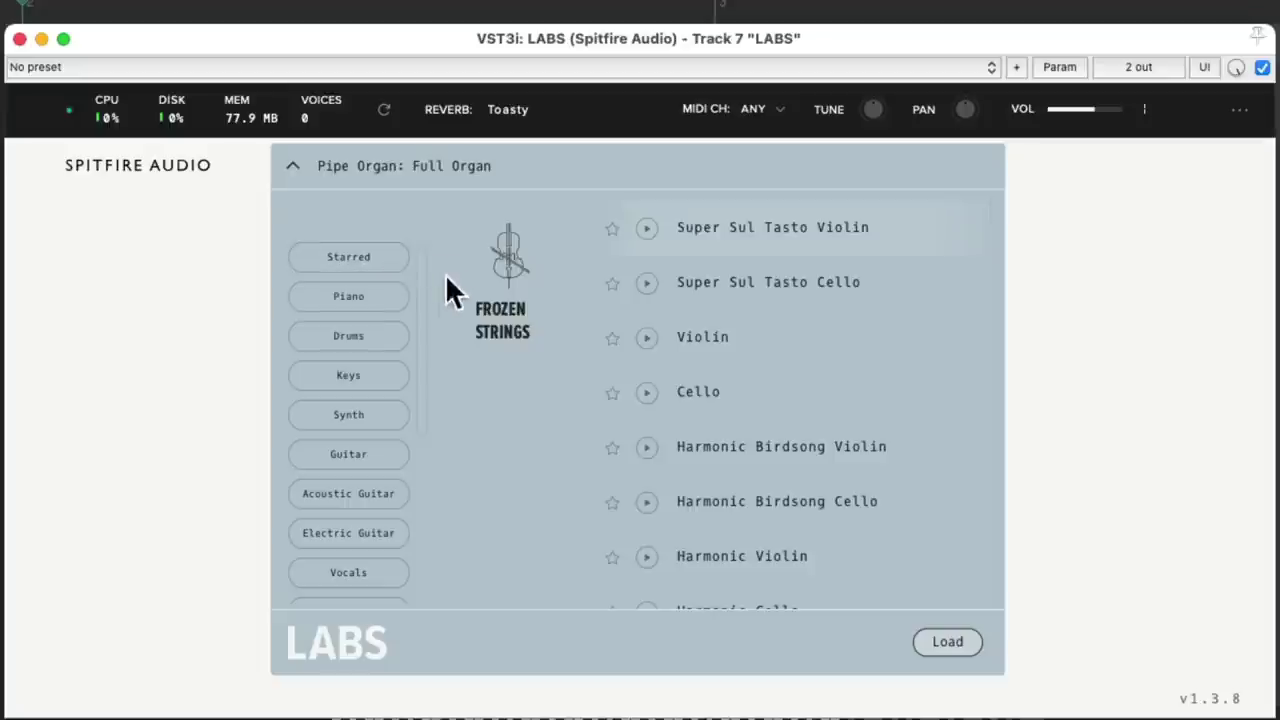
Step: Star Soft Piano and the Deneb pad as favourites
{"action": "left_click", "coordinate": [371, 296]}
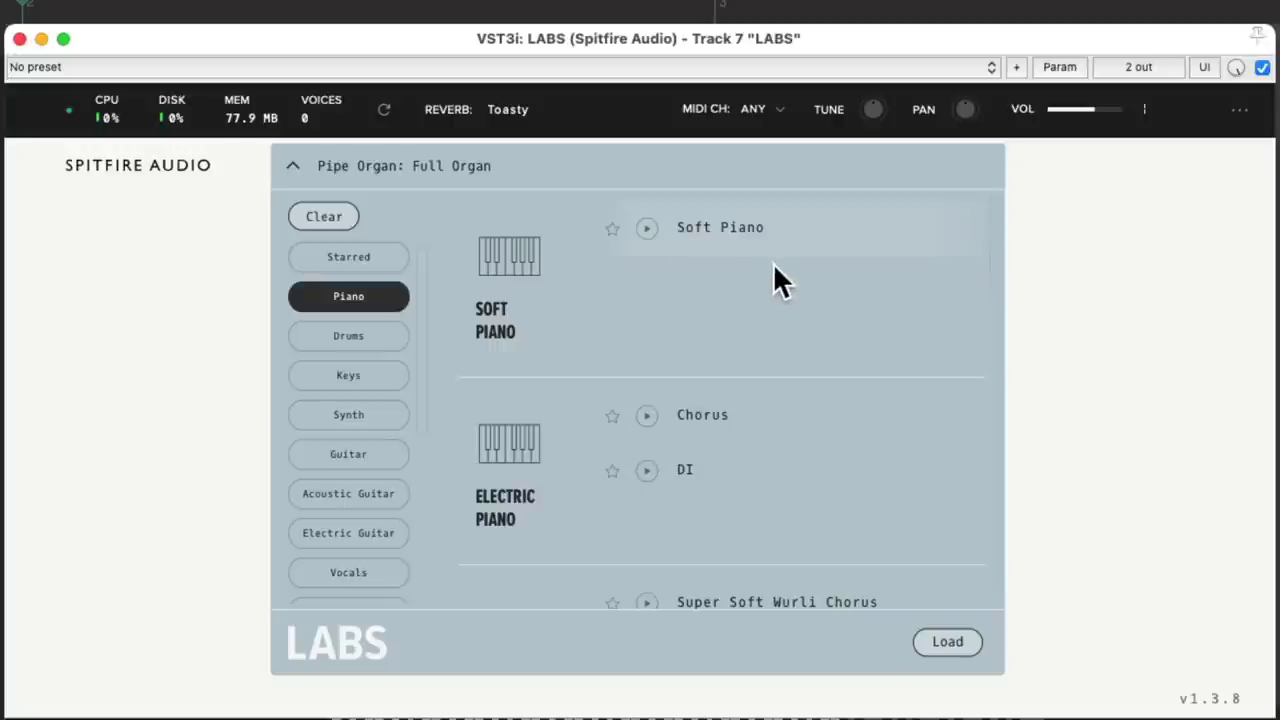
{"action": "left_click", "coordinate": [612, 228]}
{"action": "left_click", "coordinate": [378, 336]}
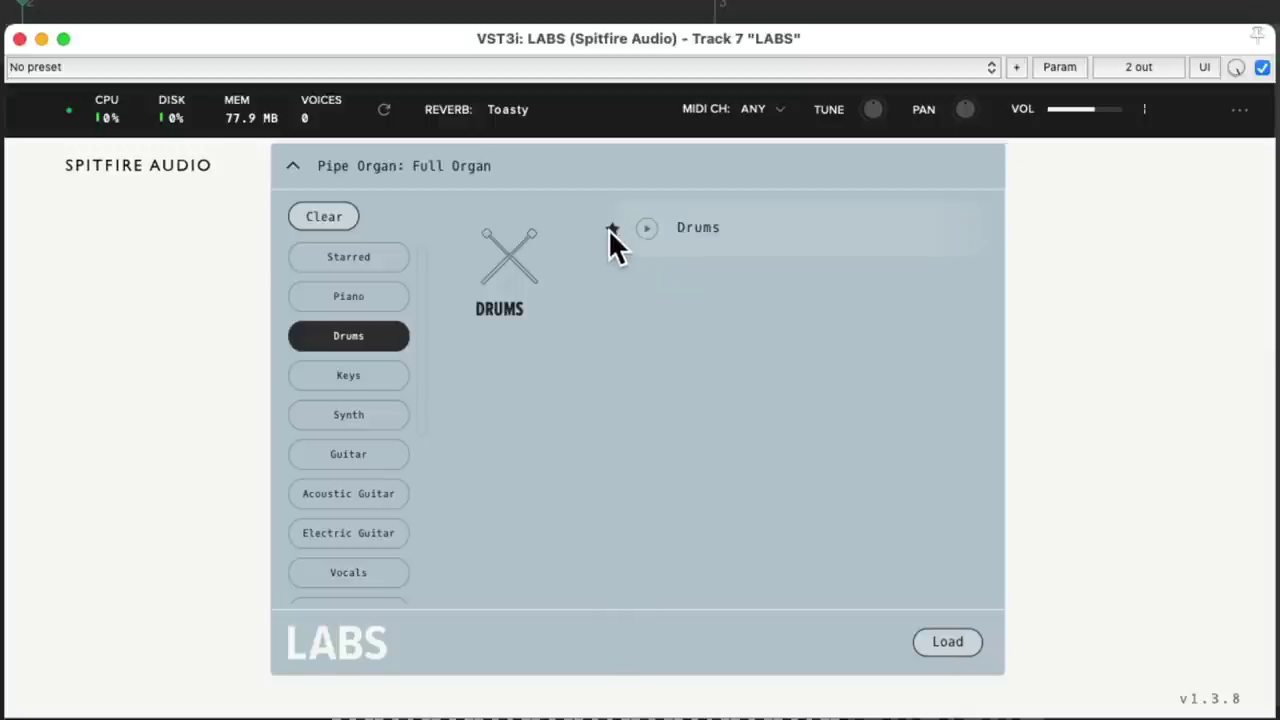
{"action": "left_click", "coordinate": [378, 336]}
{"action": "left_click", "coordinate": [385, 412]}
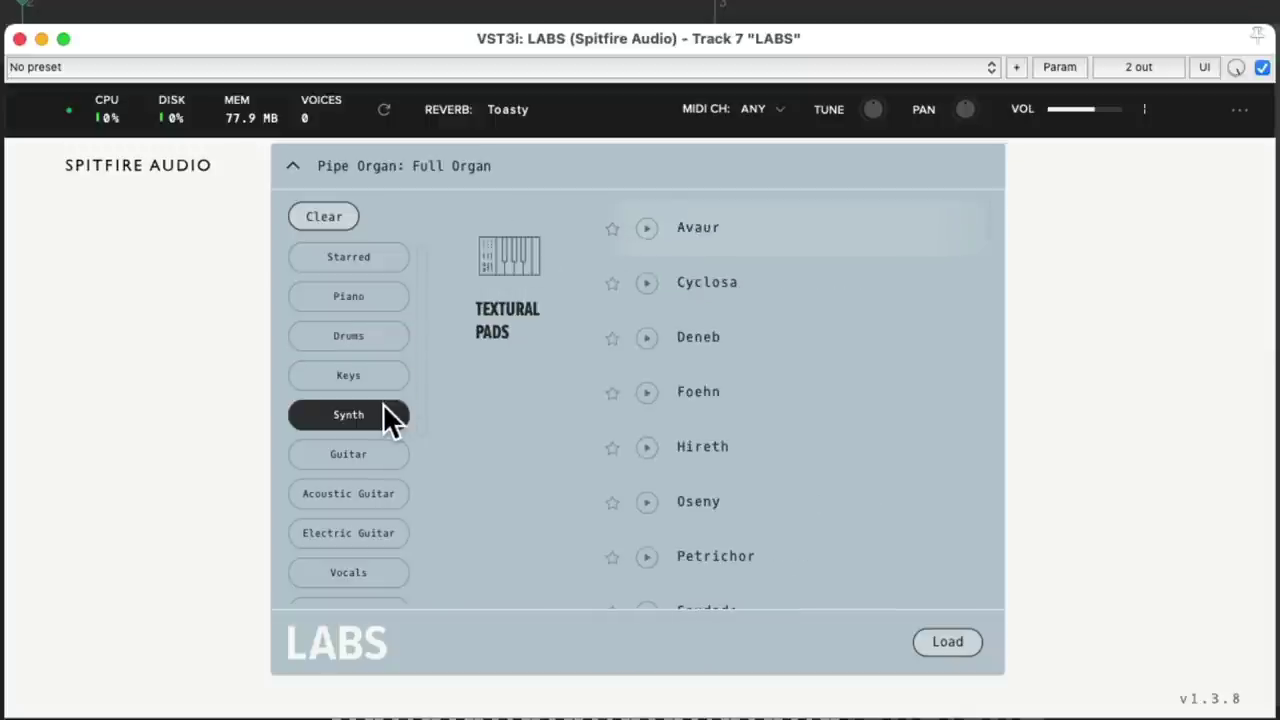
{"action": "left_click", "coordinate": [613, 337]}
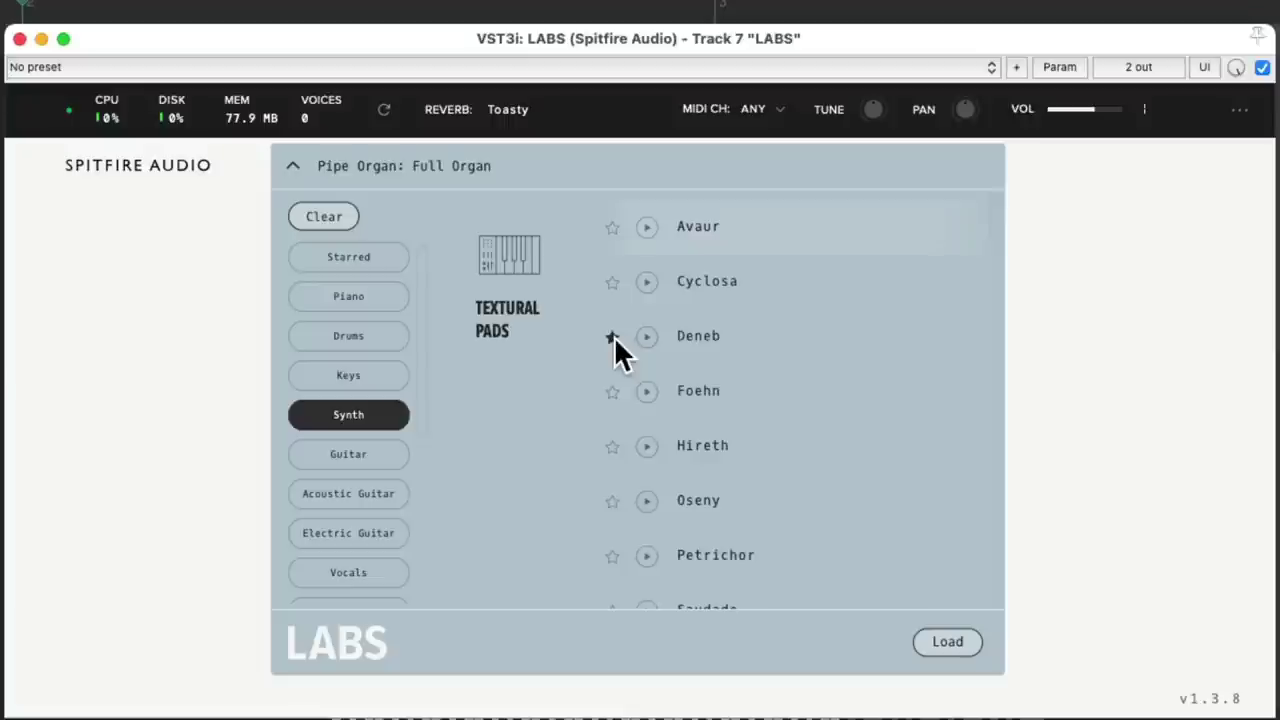
Step: List only the starred favourites, review them, then turn the Starred filter off
{"action": "left_click", "coordinate": [334, 216]}
{"action": "left_click", "coordinate": [395, 264]}
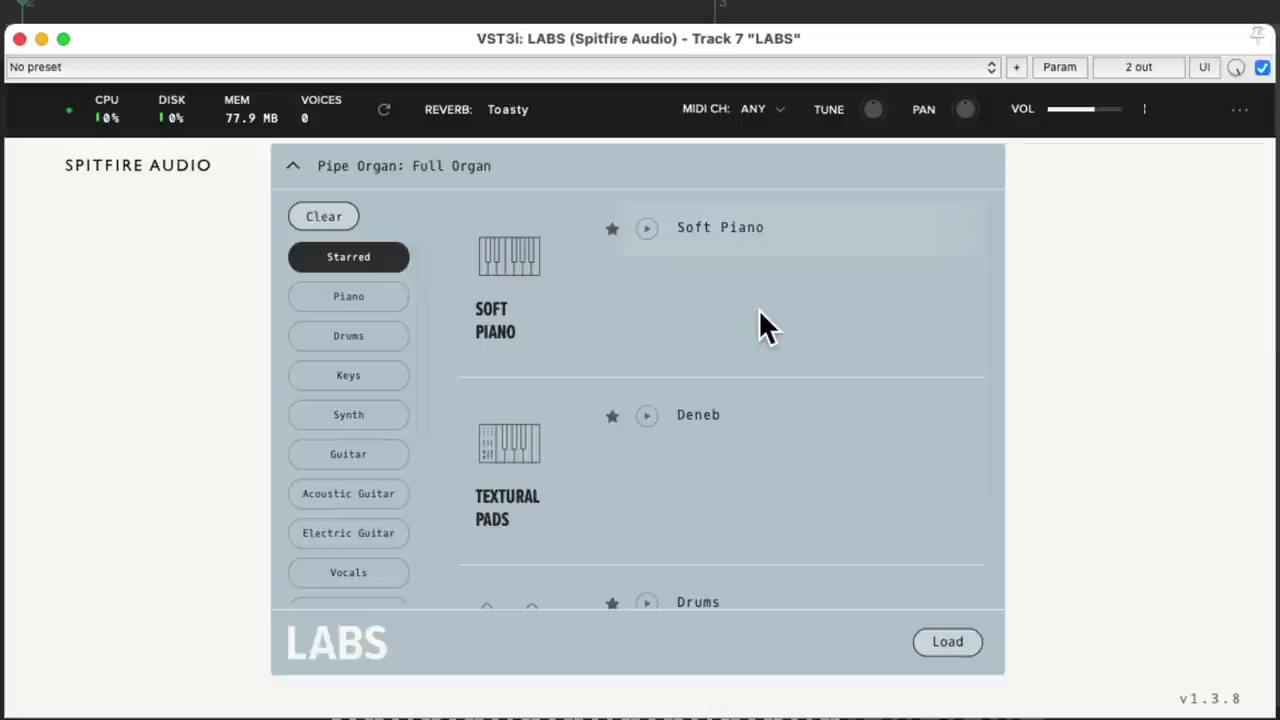
{"action": "scroll", "coordinate": [758, 310], "scroll_direction": "down", "scroll_amount": 3}
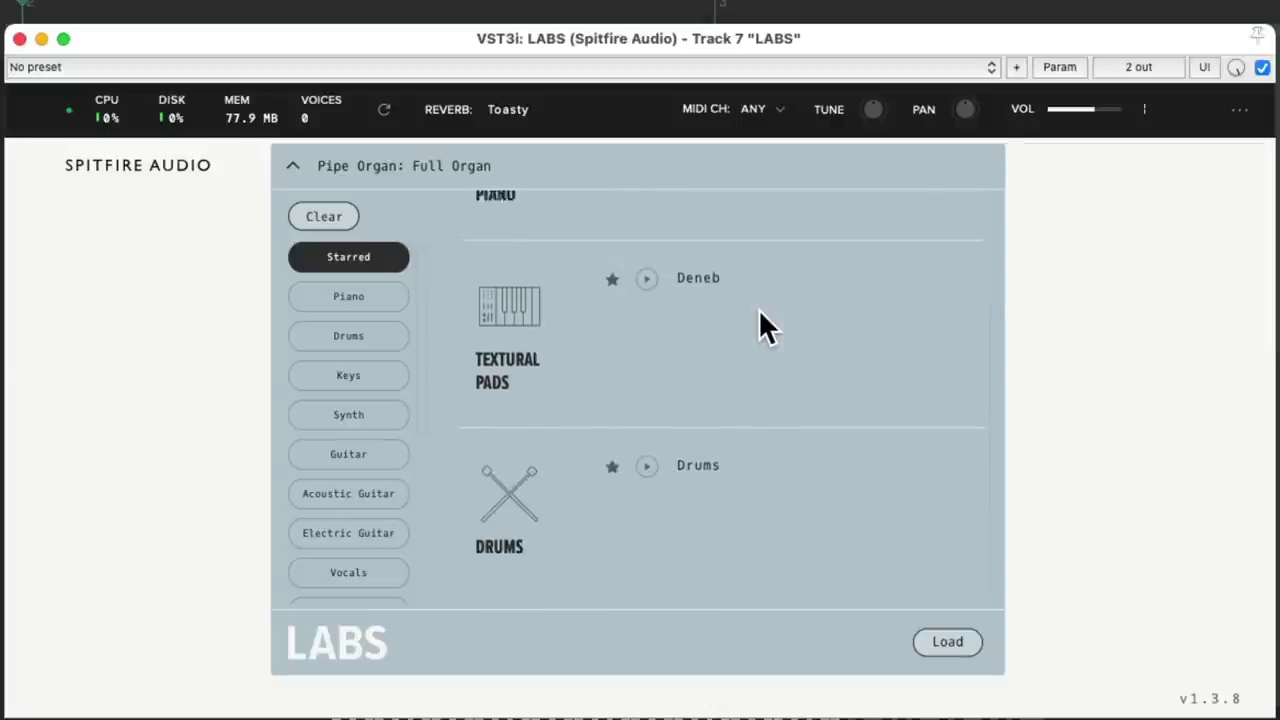
{"action": "scroll", "coordinate": [758, 318], "scroll_direction": "up", "scroll_amount": 3}
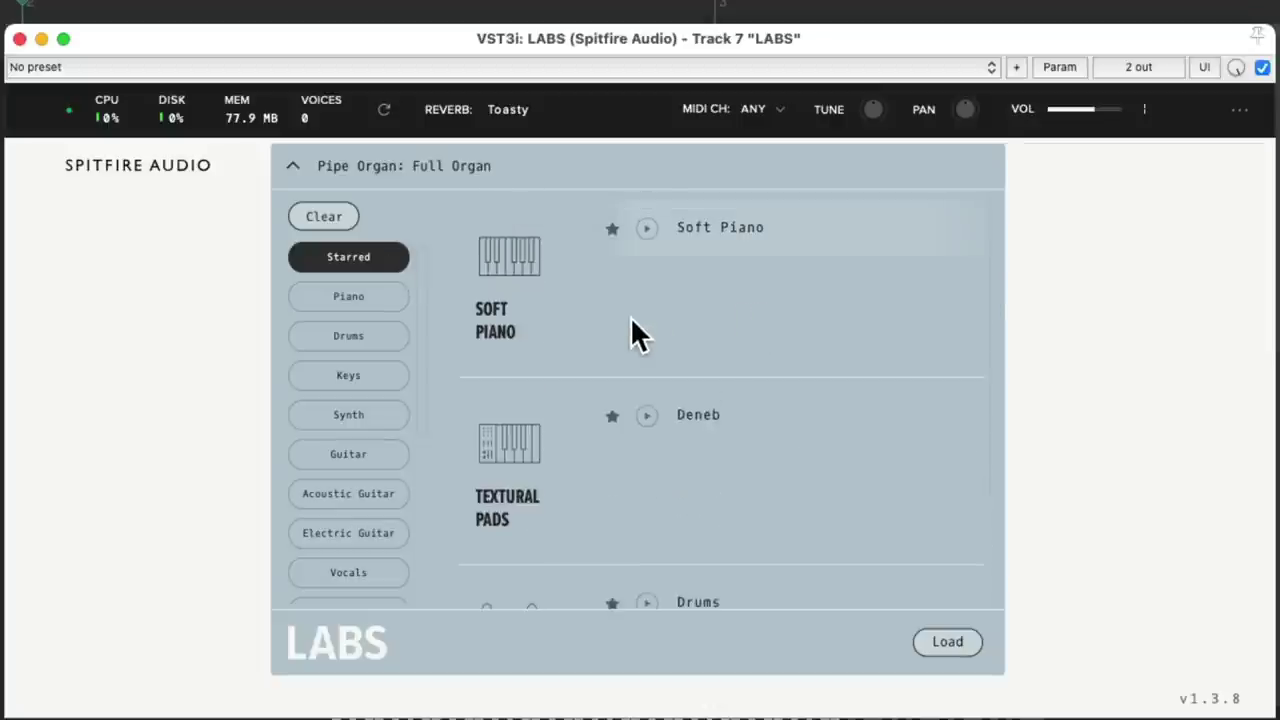
{"action": "left_click", "coordinate": [376, 252]}
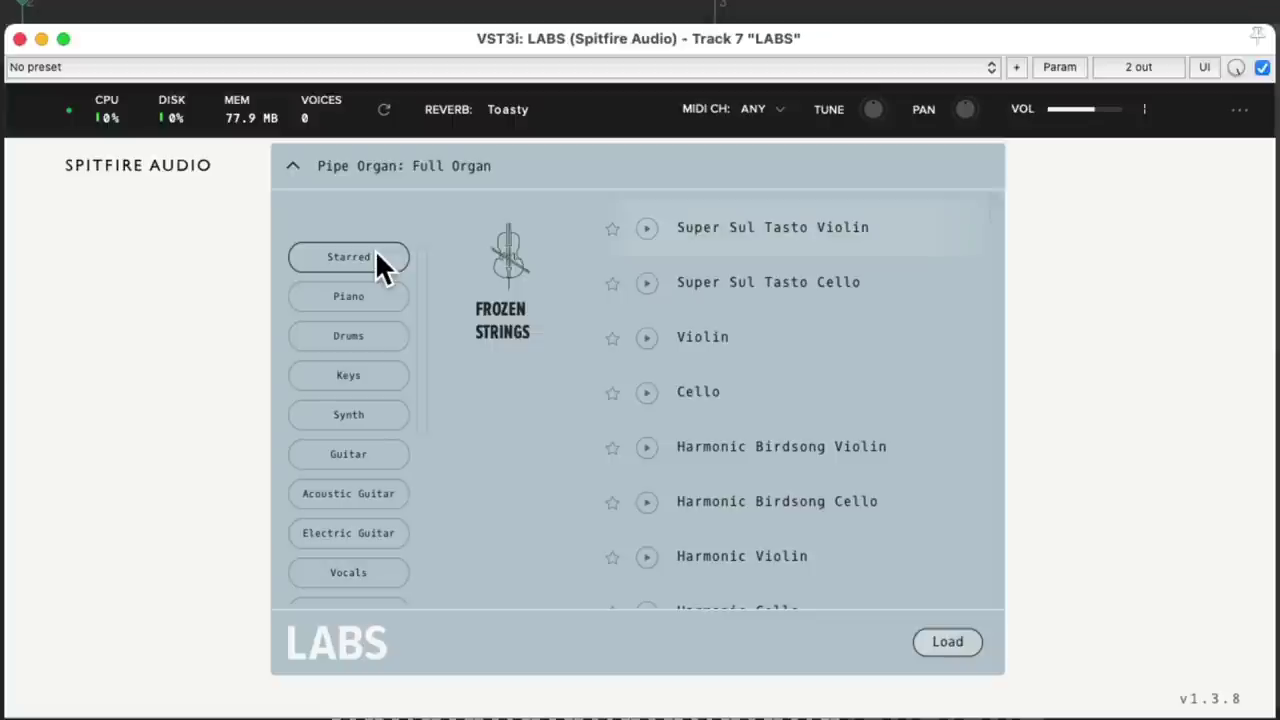
Step: Load the Drums: Drums preset and set its main knob to about 33%
{"action": "left_click", "coordinate": [378, 335]}
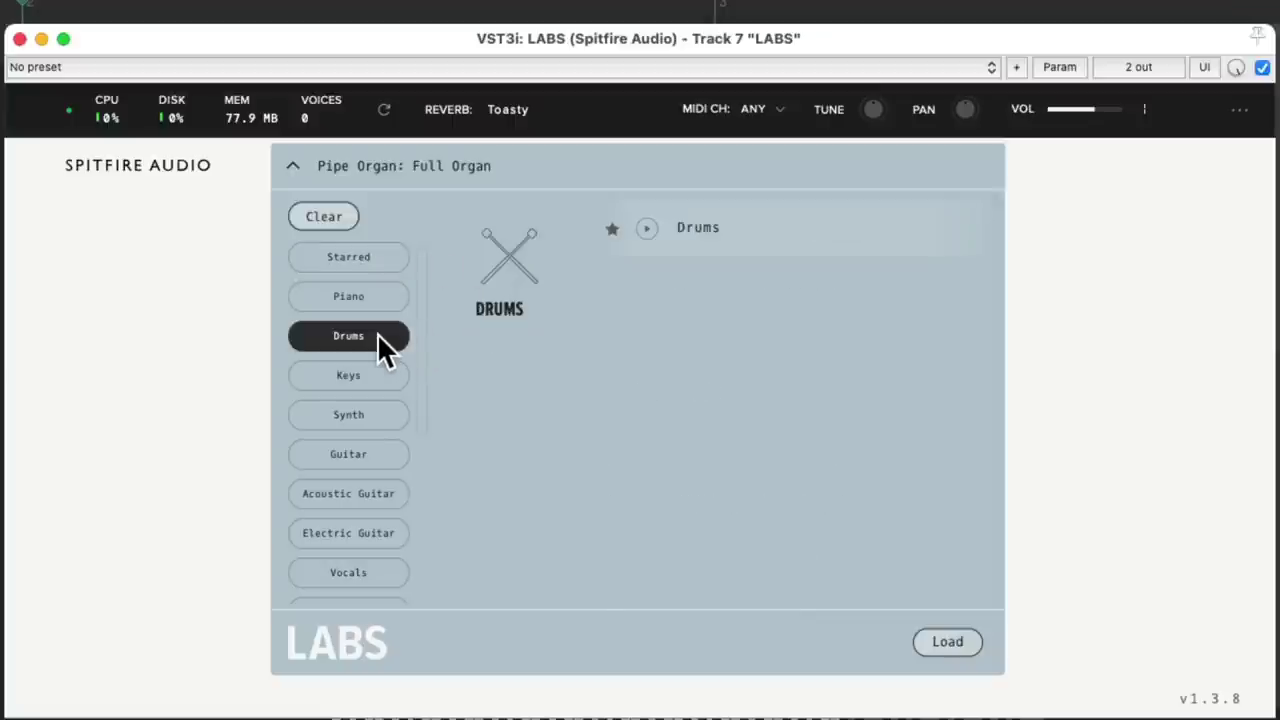
{"action": "double_click", "coordinate": [697, 226]}
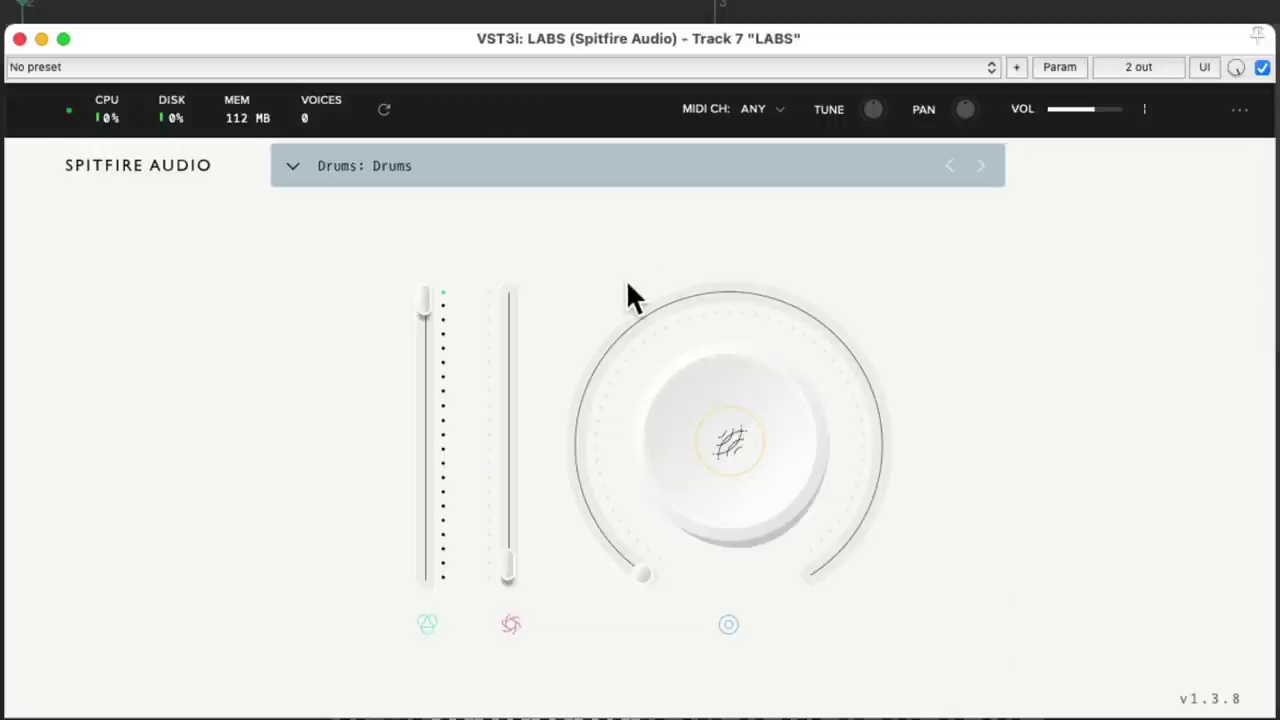
{"action": "mouse_move", "coordinate": [628, 284]}
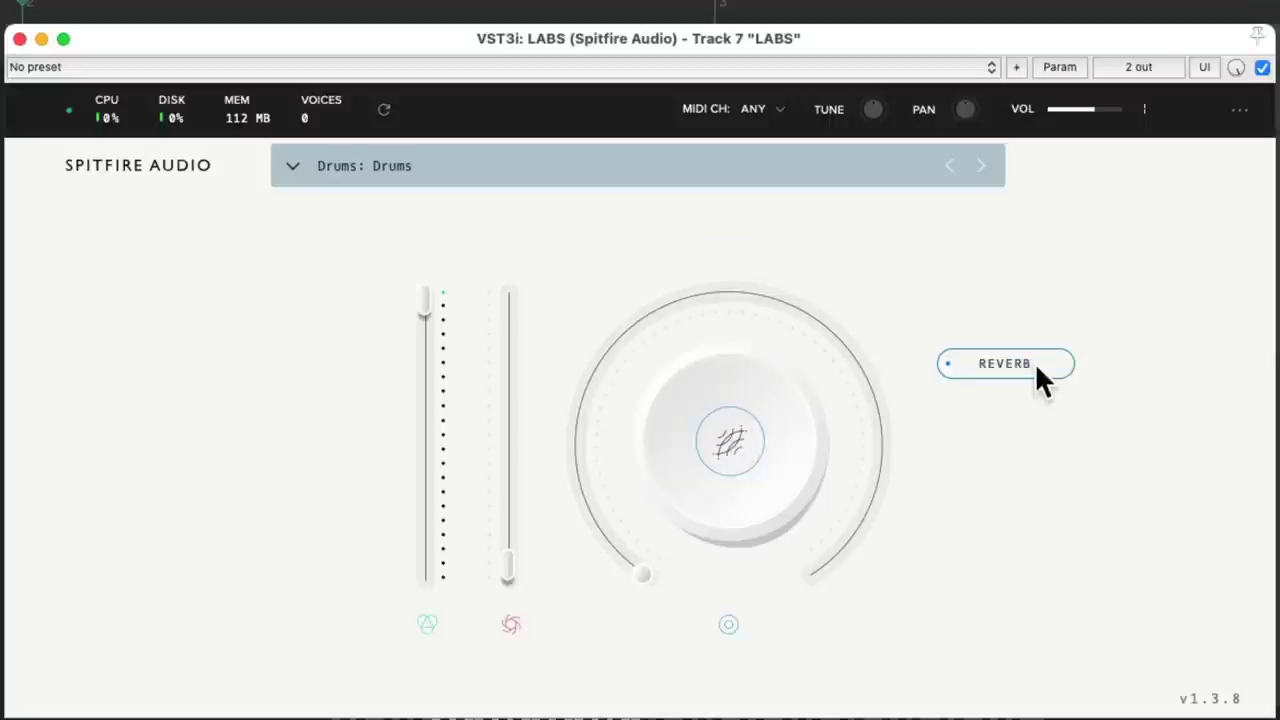
{"action": "mouse_move", "coordinate": [641, 572]}
{"action": "left_click_drag", "start_coordinate": [640, 568], "coordinate": [626, 338]}
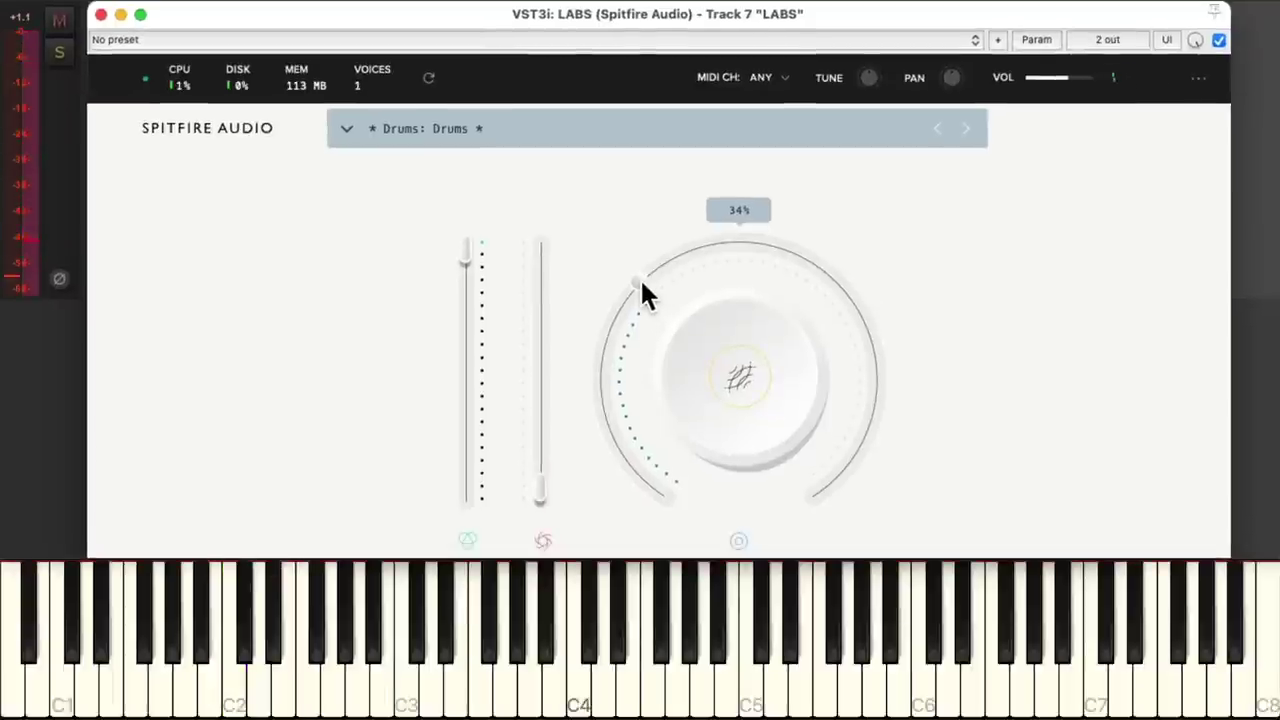
{"action": "left_click_drag", "start_coordinate": [642, 285], "coordinate": [616, 488]}
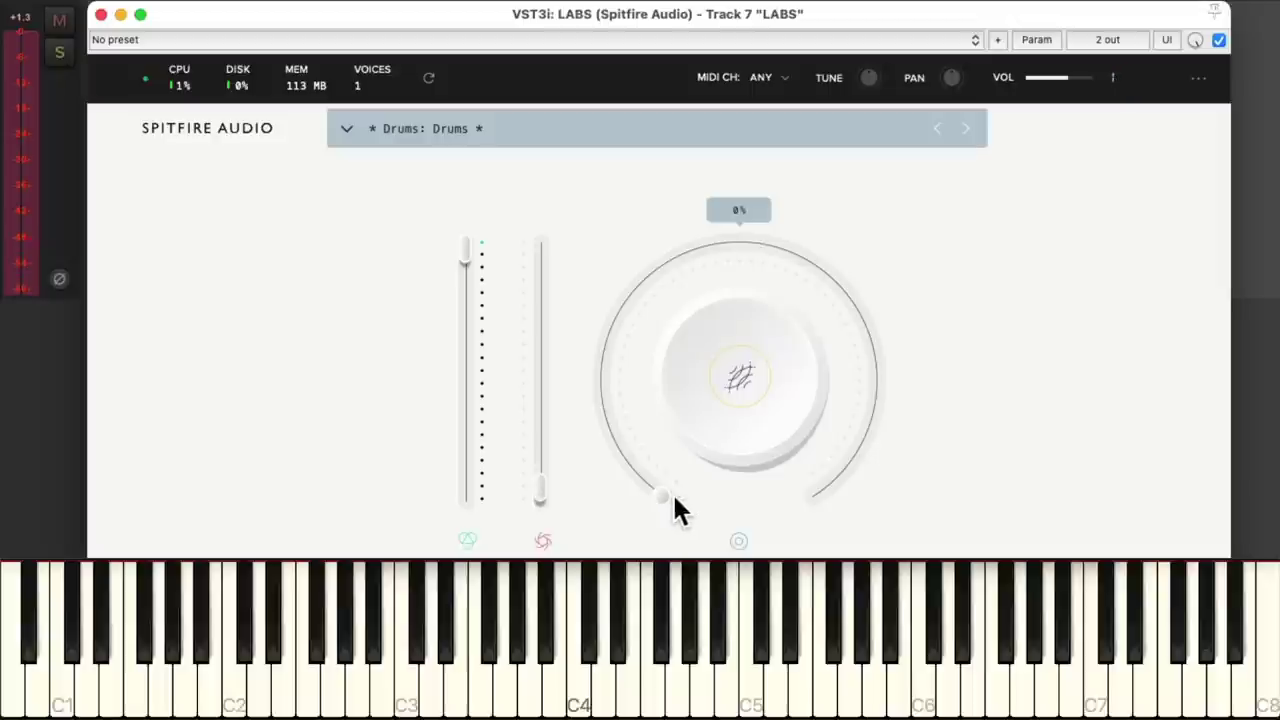
{"action": "left_click_drag", "start_coordinate": [674, 508], "coordinate": [634, 278]}
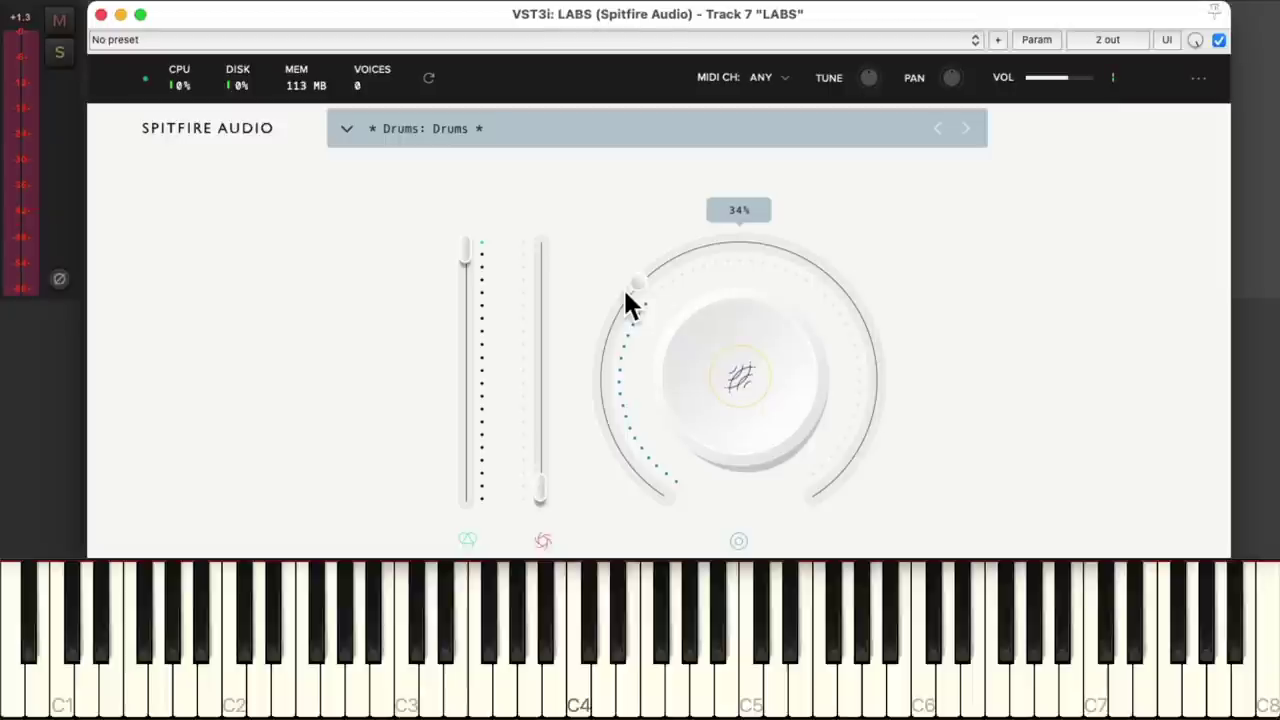
Step: Close the LABS window and select the time range from the start to bar 4
{"action": "left_click", "coordinate": [101, 14]}
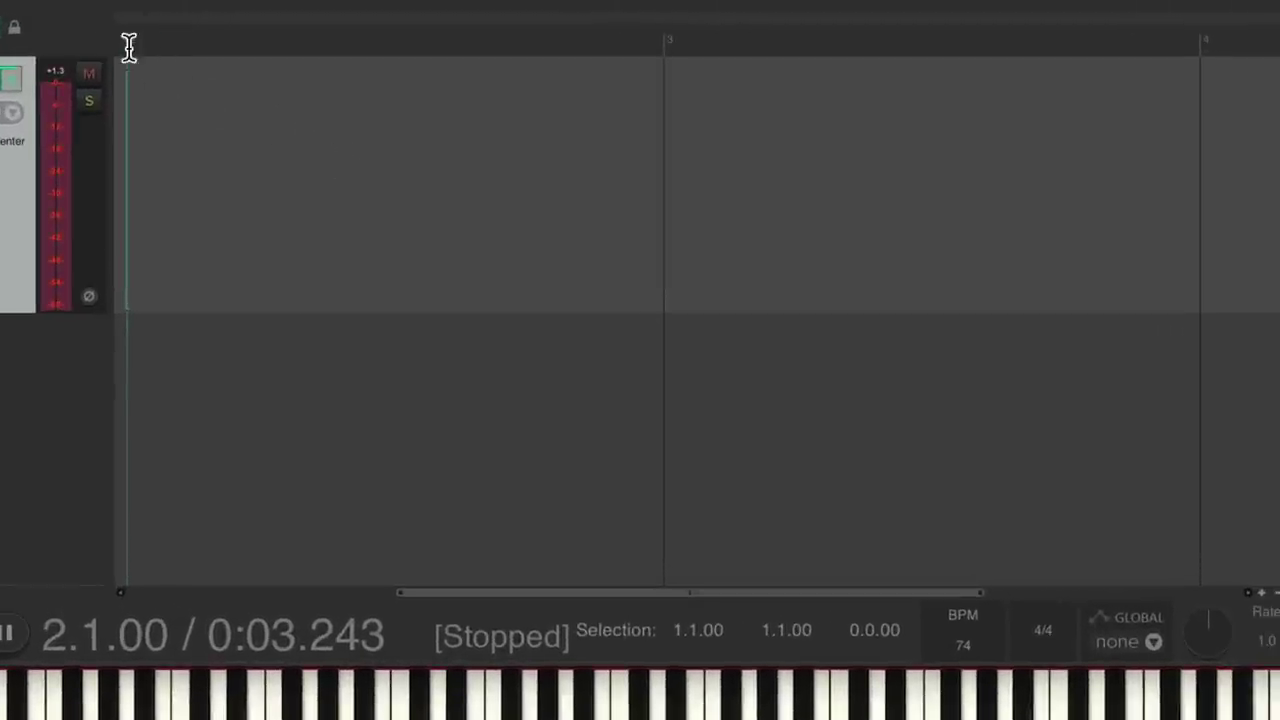
{"action": "left_click_drag", "start_coordinate": [129, 47], "coordinate": [1194, 37]}
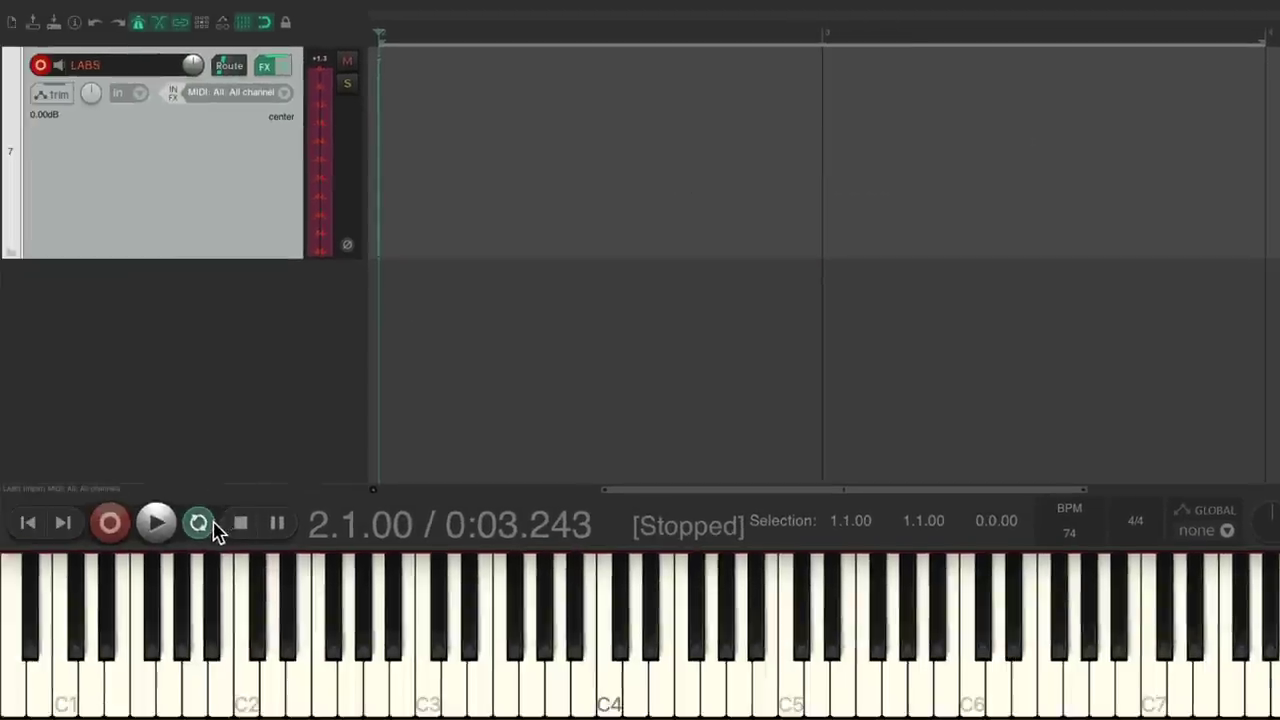
{"action": "left_click", "coordinate": [200, 524]}
{"action": "left_click", "coordinate": [200, 524]}
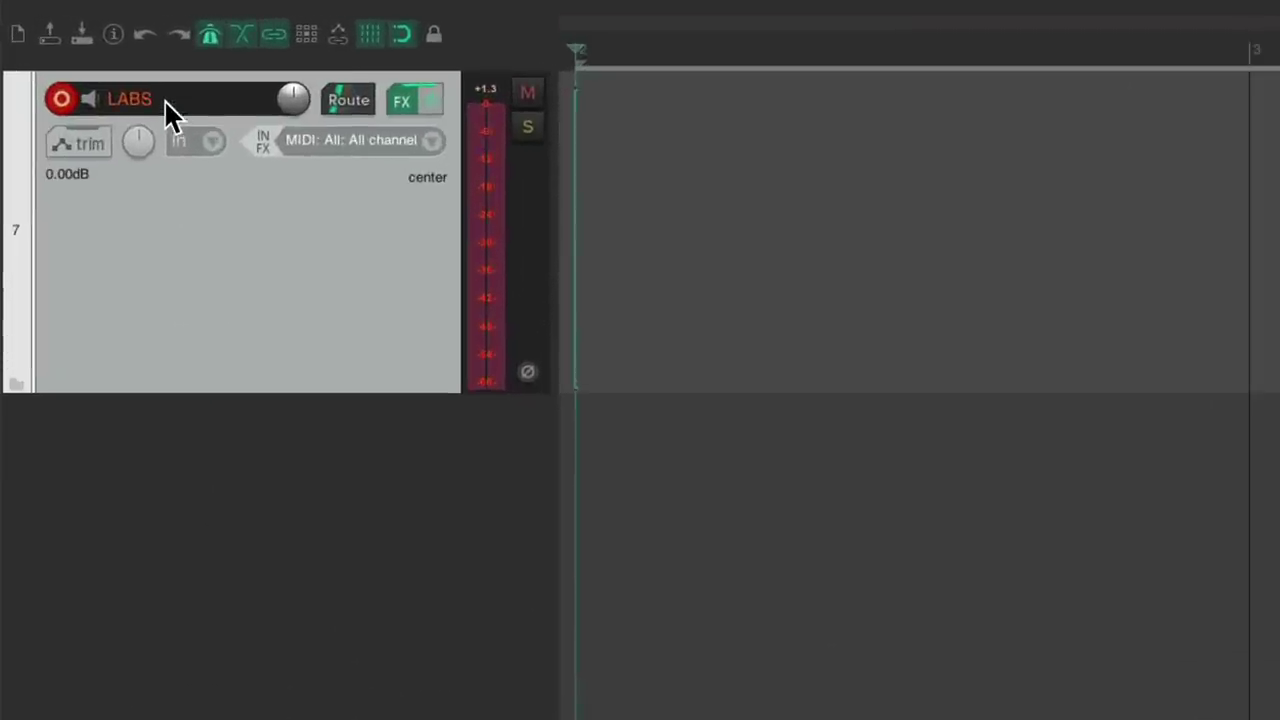
Step: Rename track 7 to Drums and set it to record MIDI in overdub mode
{"action": "double_click", "coordinate": [164, 99]}
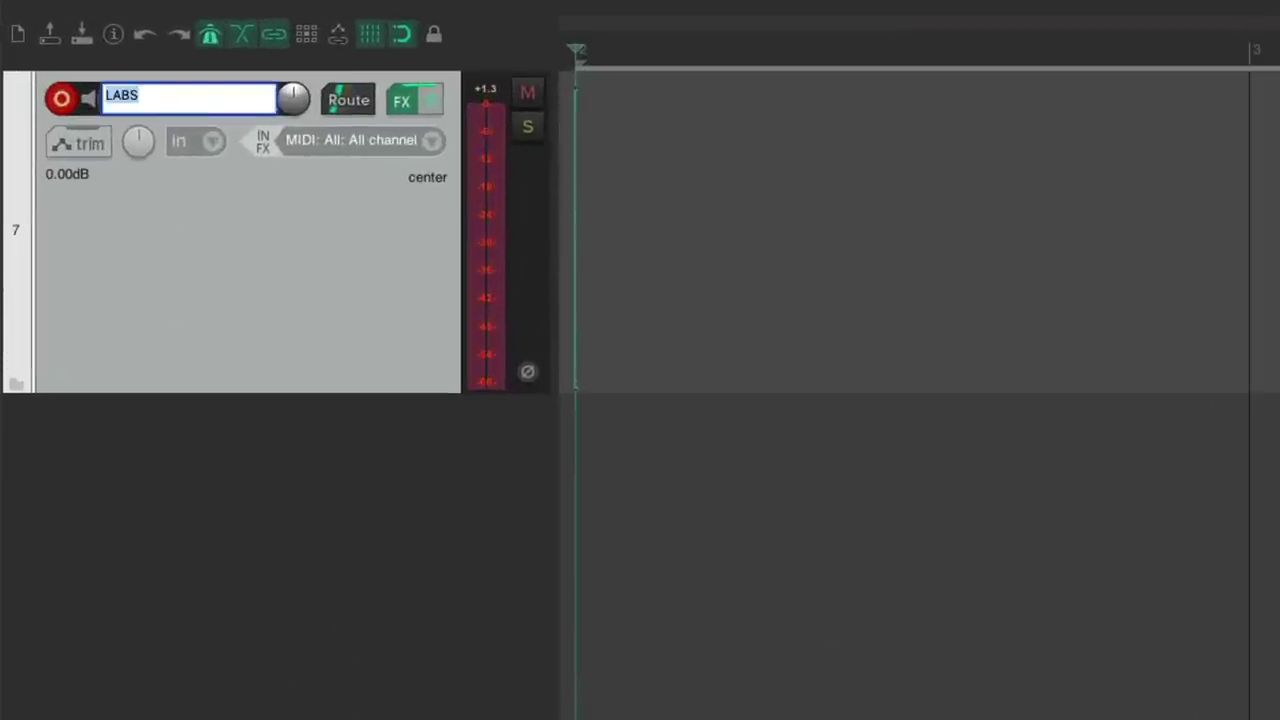
{"action": "type", "text": "Drums"}
{"action": "key", "text": "Return"}
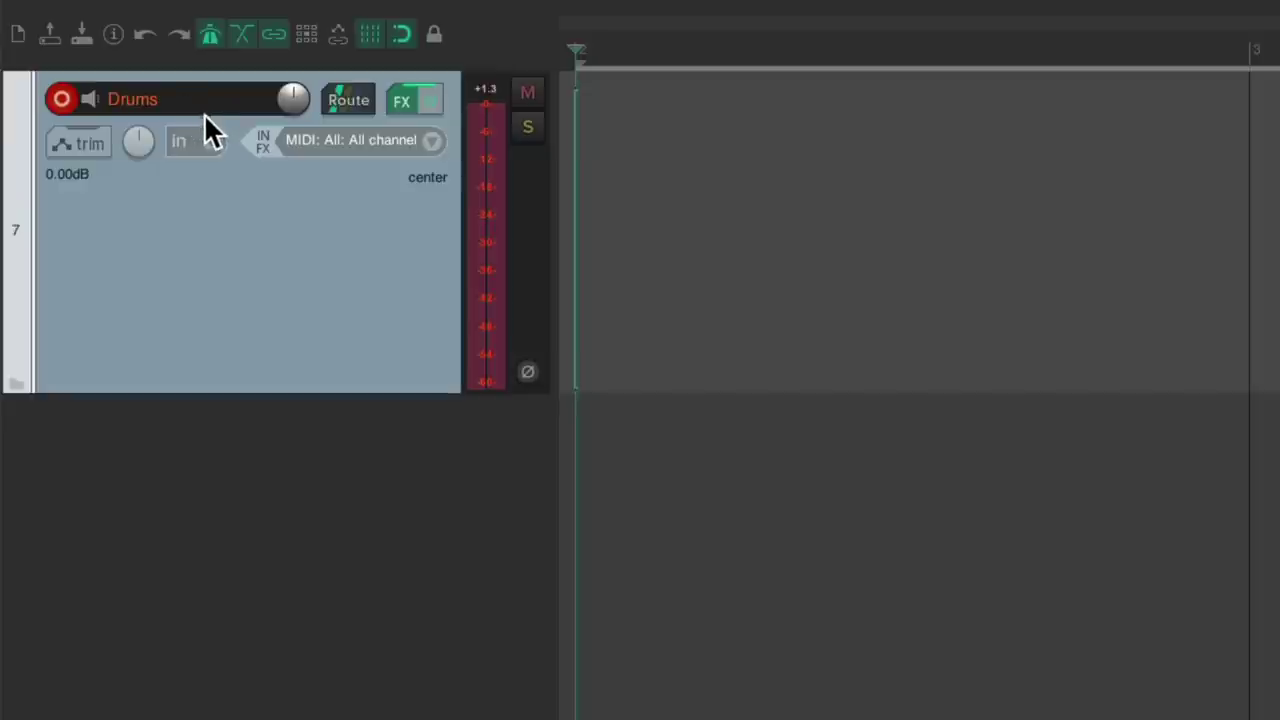
{"action": "left_click", "coordinate": [214, 143]}
{"action": "mouse_move", "coordinate": [228, 182]}
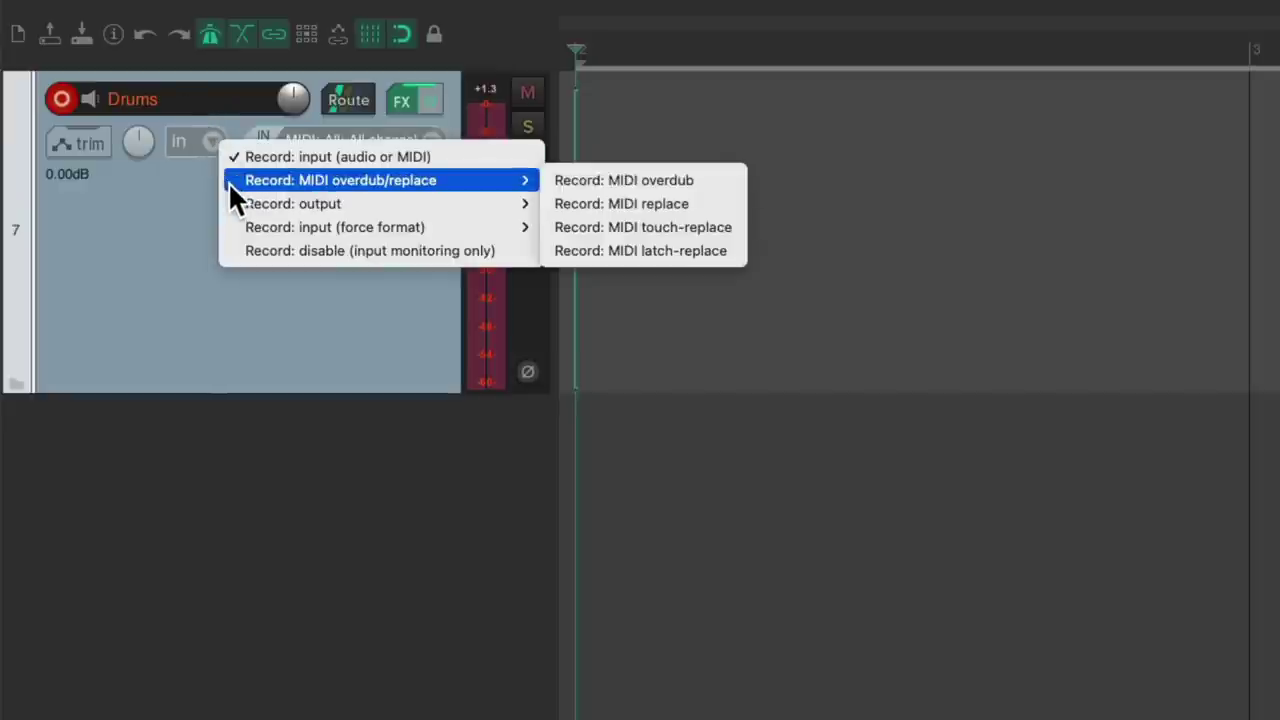
{"action": "left_click", "coordinate": [555, 182]}
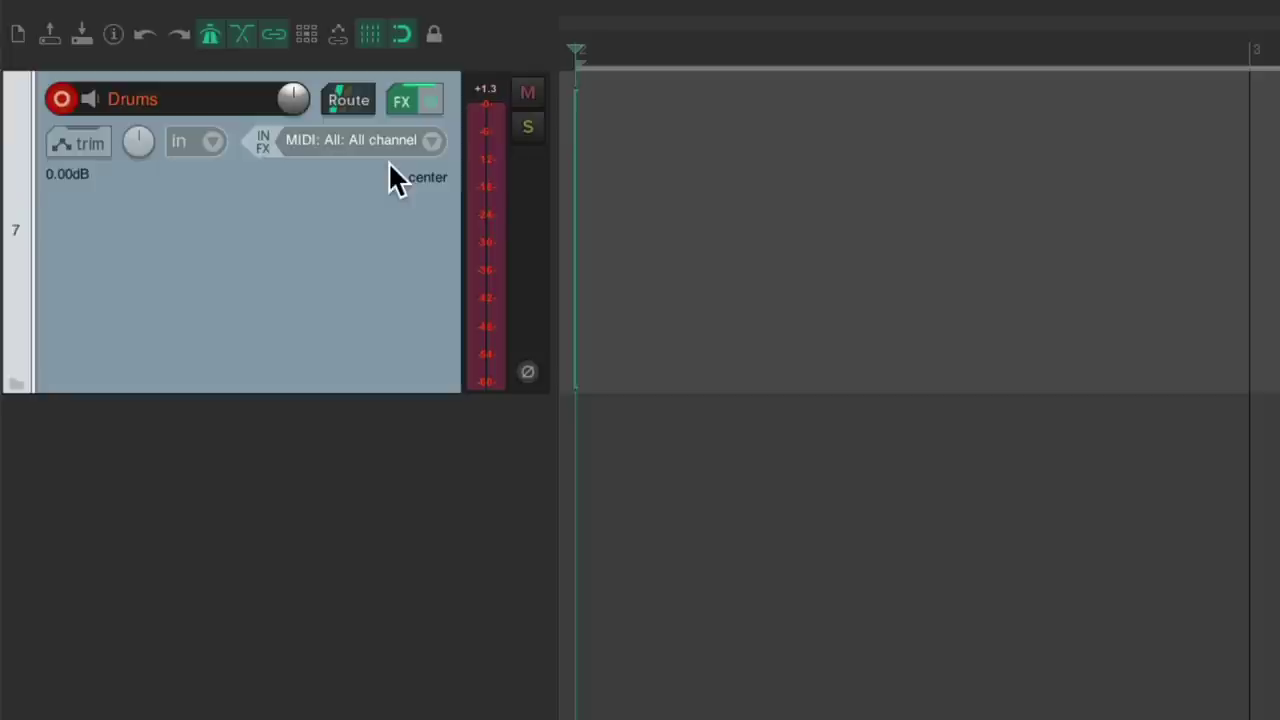
Step: Set the Drums track's MIDI recording quantize to 1/16 notes in Track Recording Settings
{"action": "left_click", "coordinate": [372, 140]}
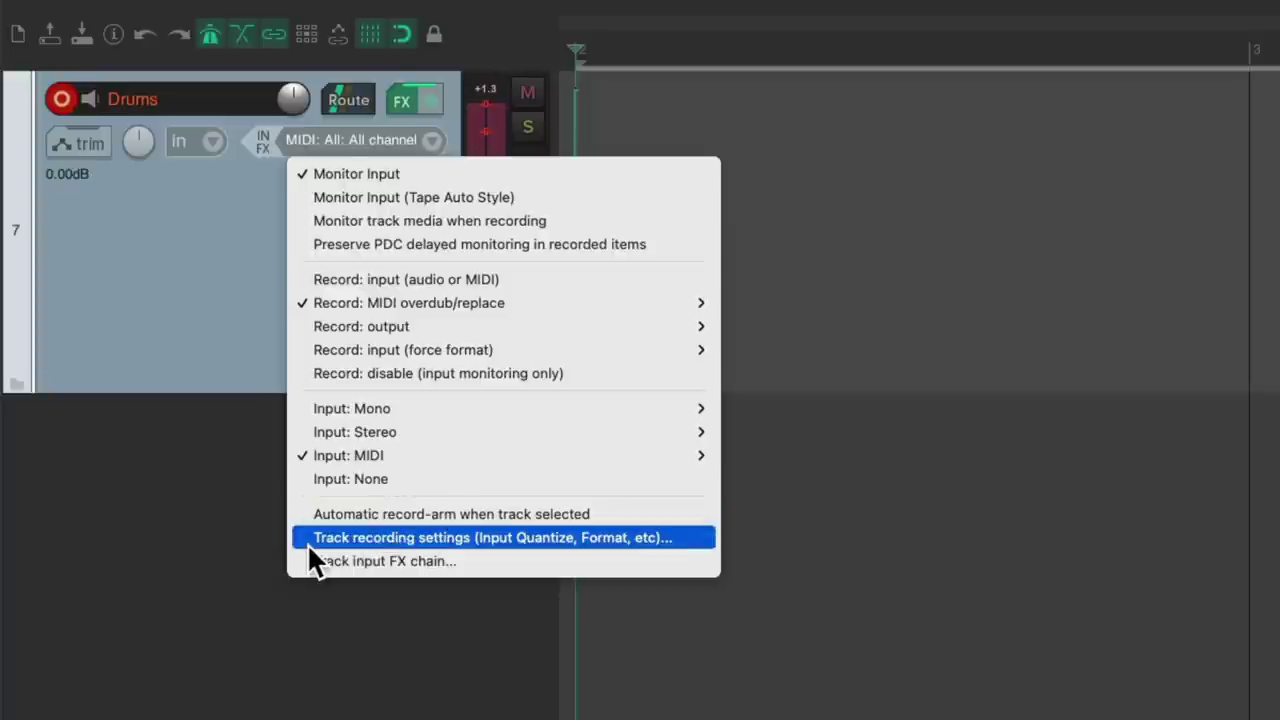
{"action": "left_click", "coordinate": [517, 538]}
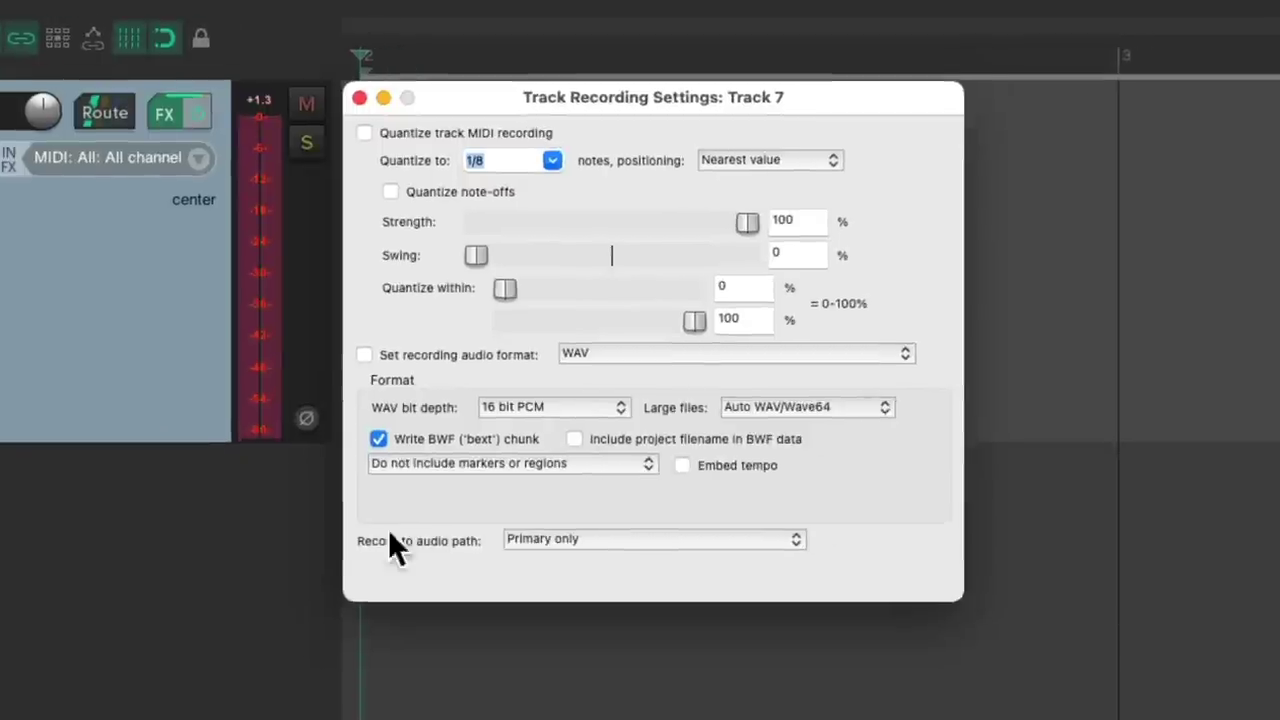
{"action": "left_click", "coordinate": [364, 132]}
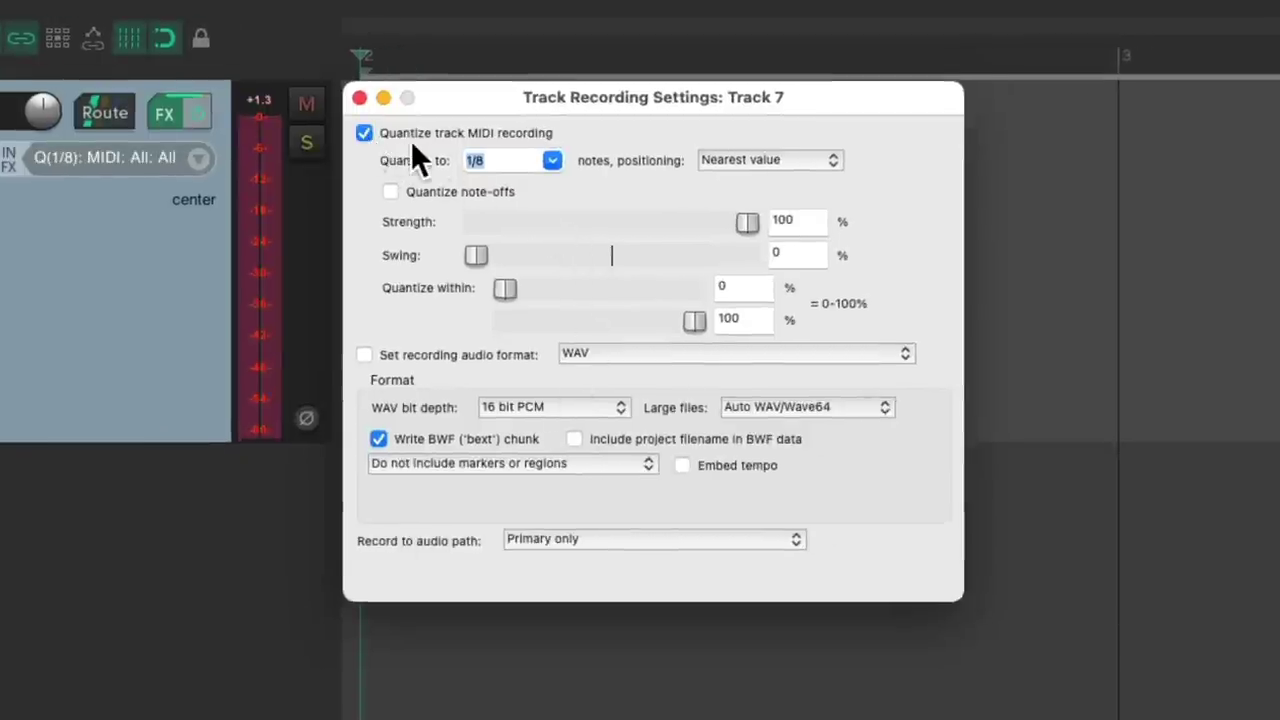
{"action": "left_click", "coordinate": [552, 161]}
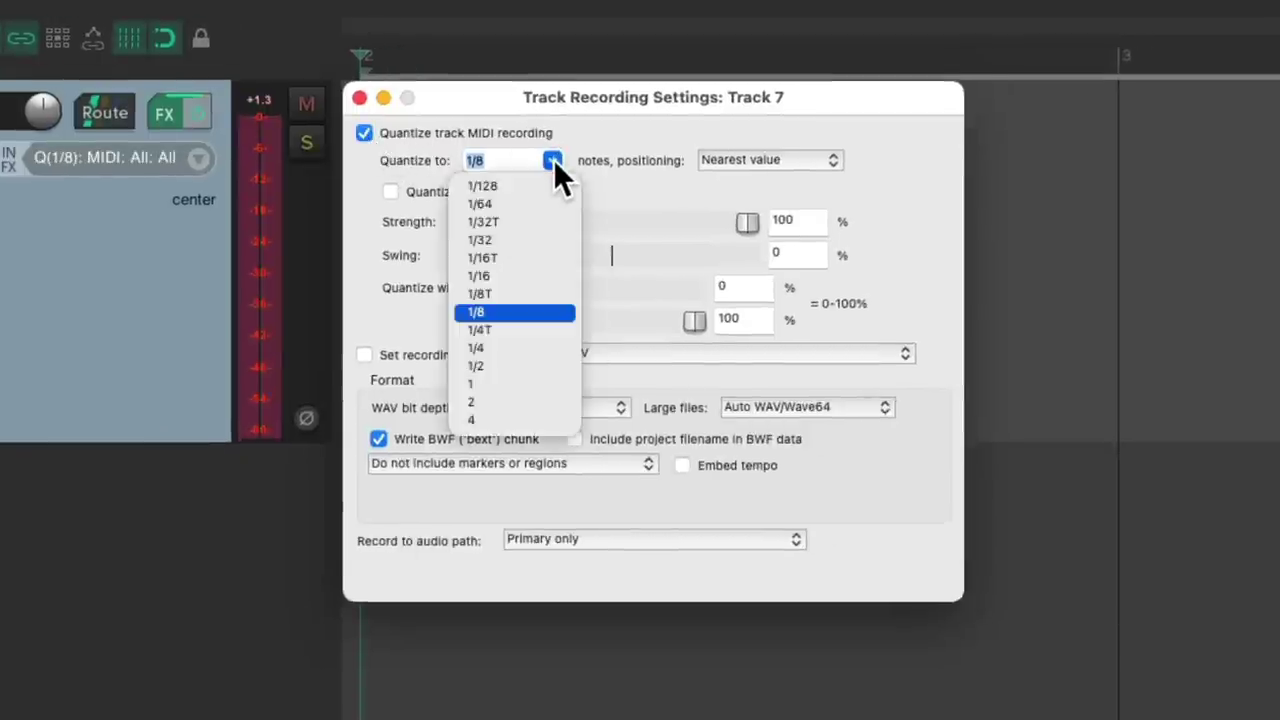
{"action": "left_click", "coordinate": [536, 275]}
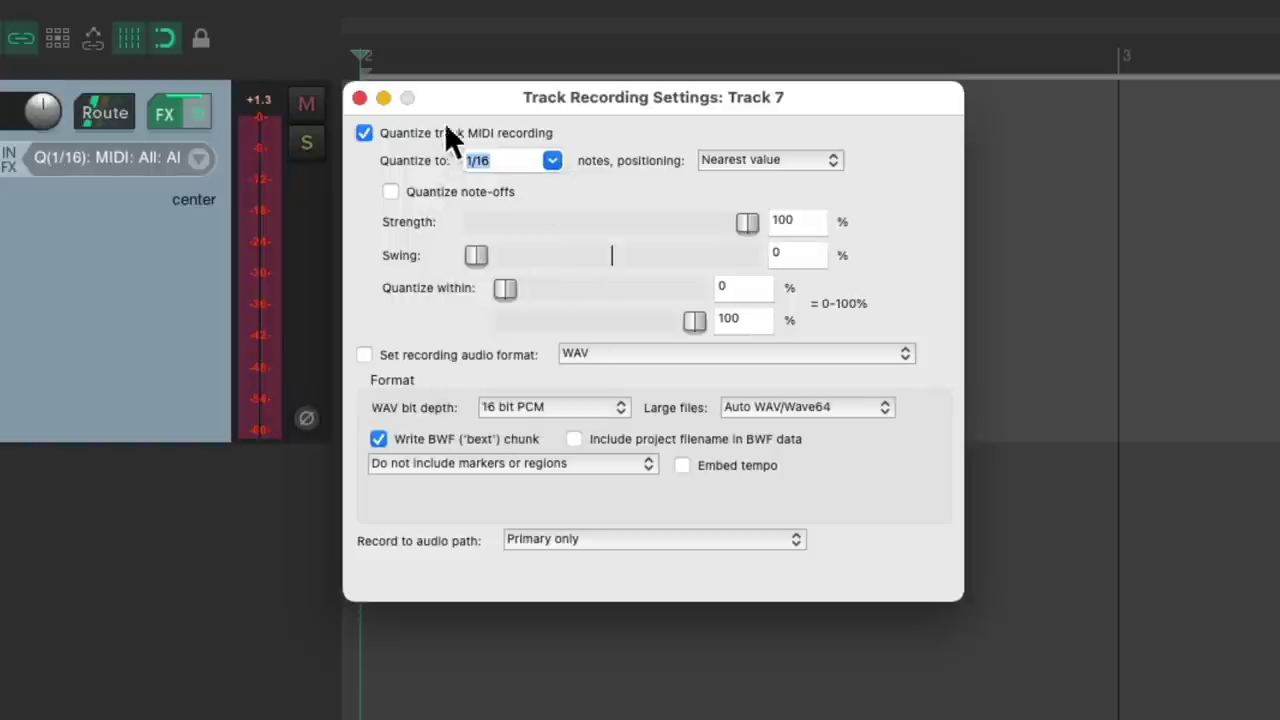
{"action": "left_click", "coordinate": [361, 99]}
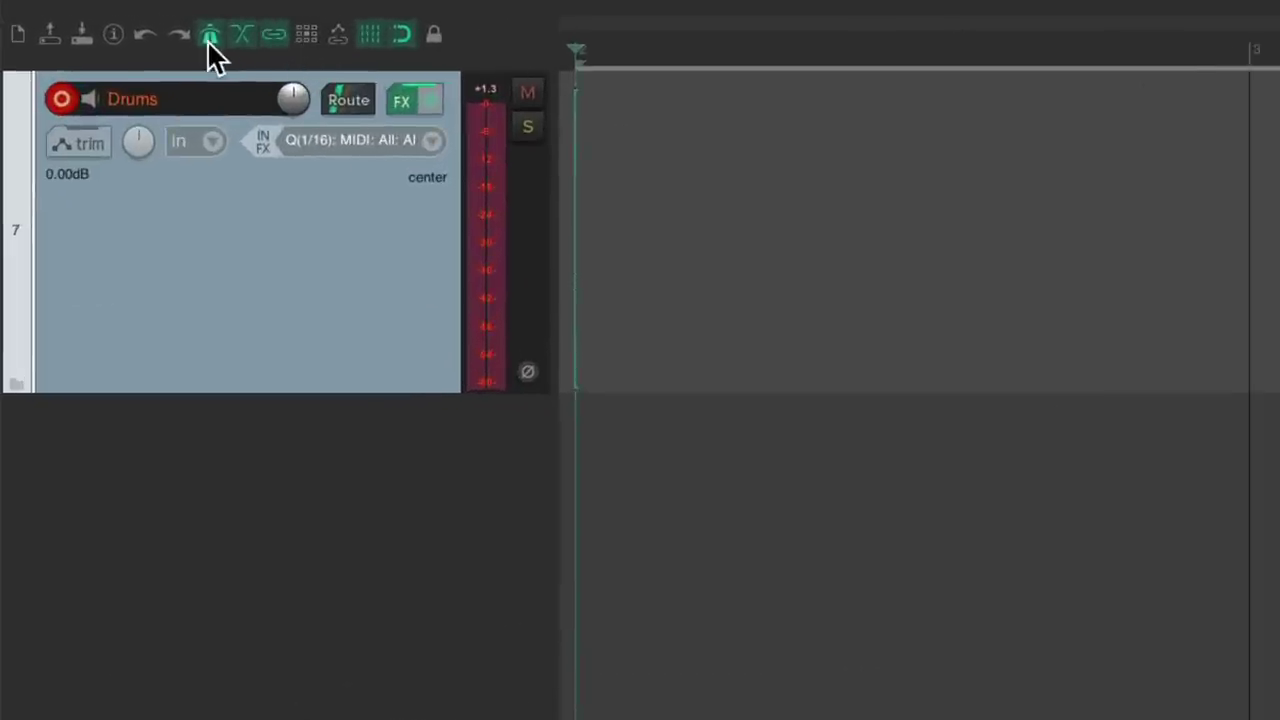
Step: Turn off the metronome during playback and count-in before playback, and set count-in to 1 measure
{"action": "right_click", "coordinate": [208, 40]}
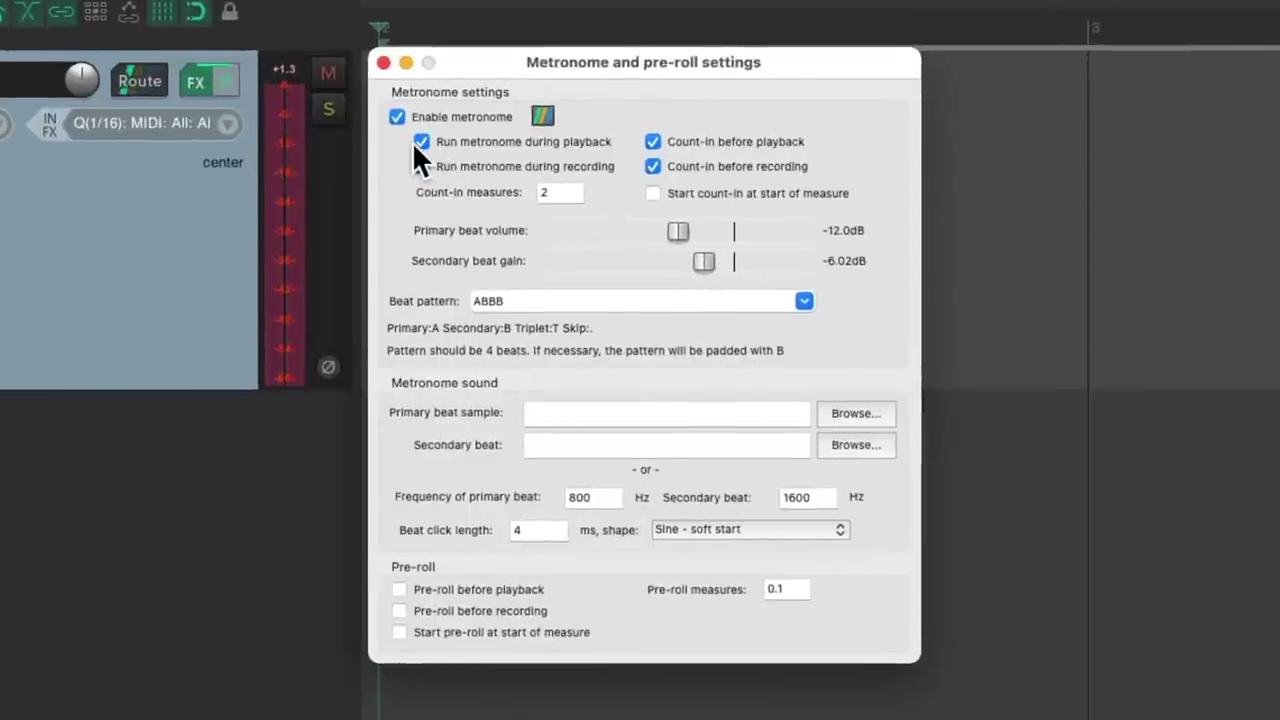
{"action": "left_click", "coordinate": [420, 142]}
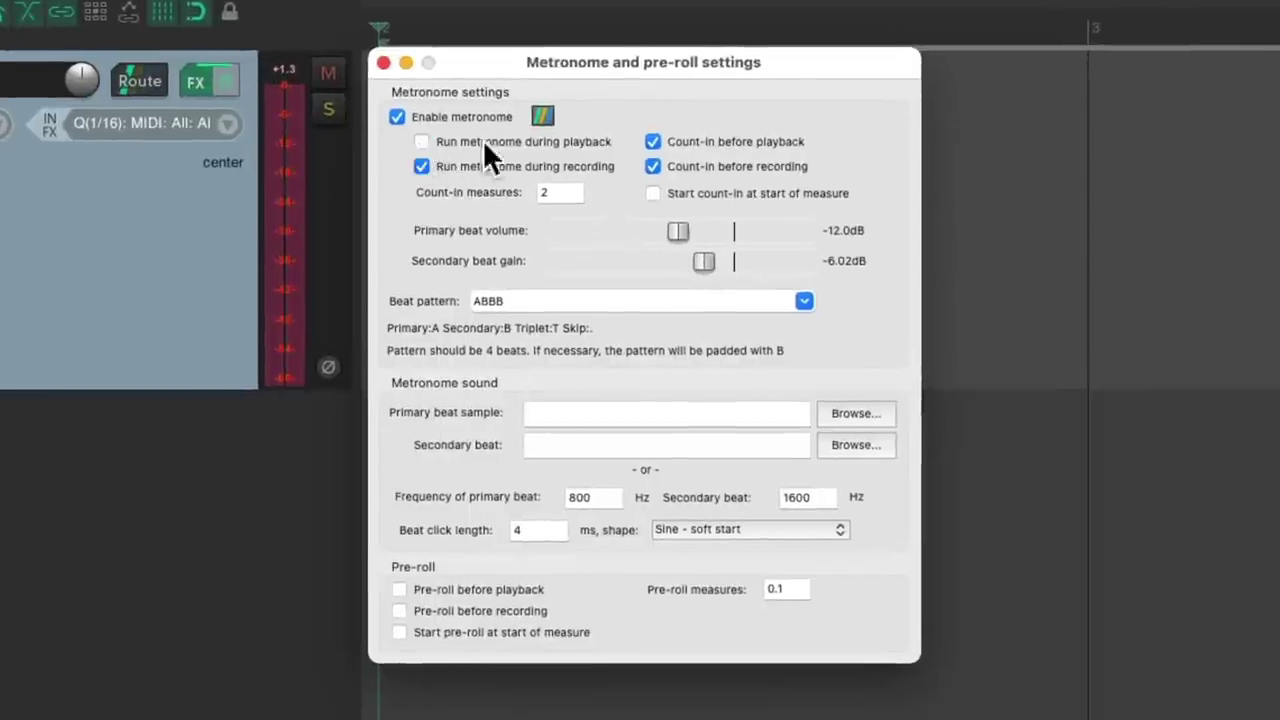
{"action": "left_click", "coordinate": [650, 141]}
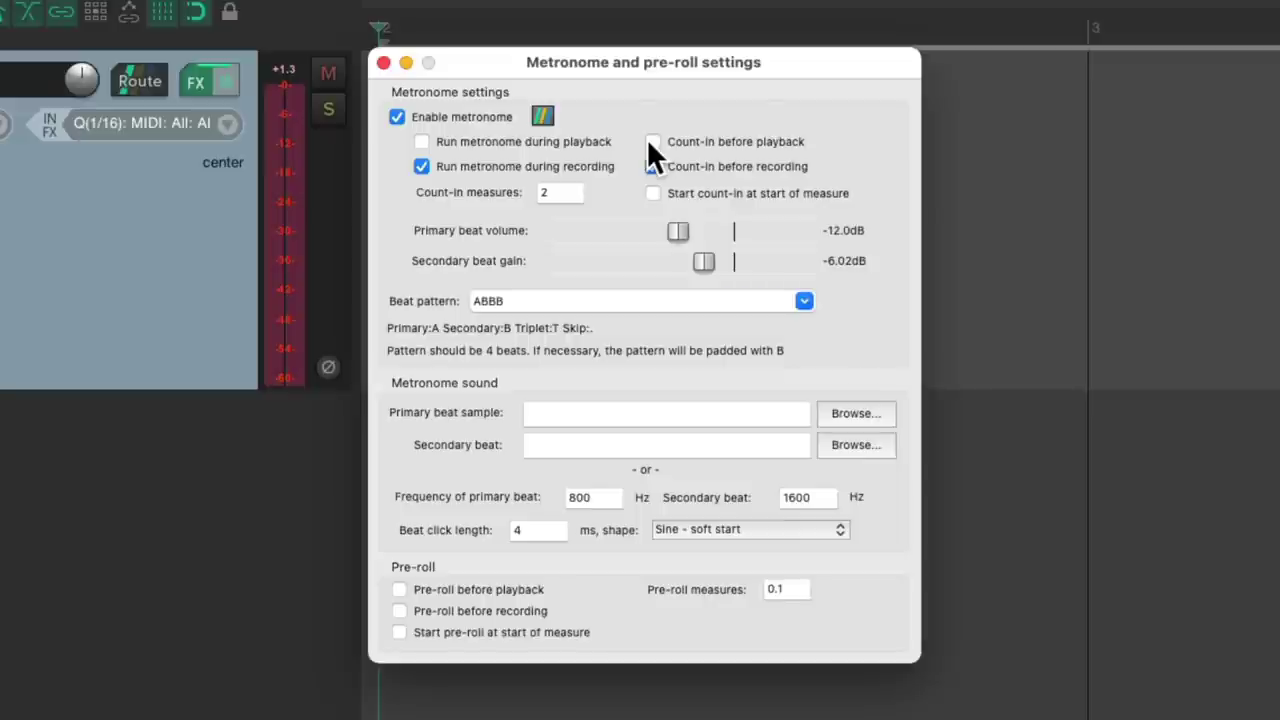
{"action": "double_click", "coordinate": [570, 190]}
{"action": "type", "text": "1"}
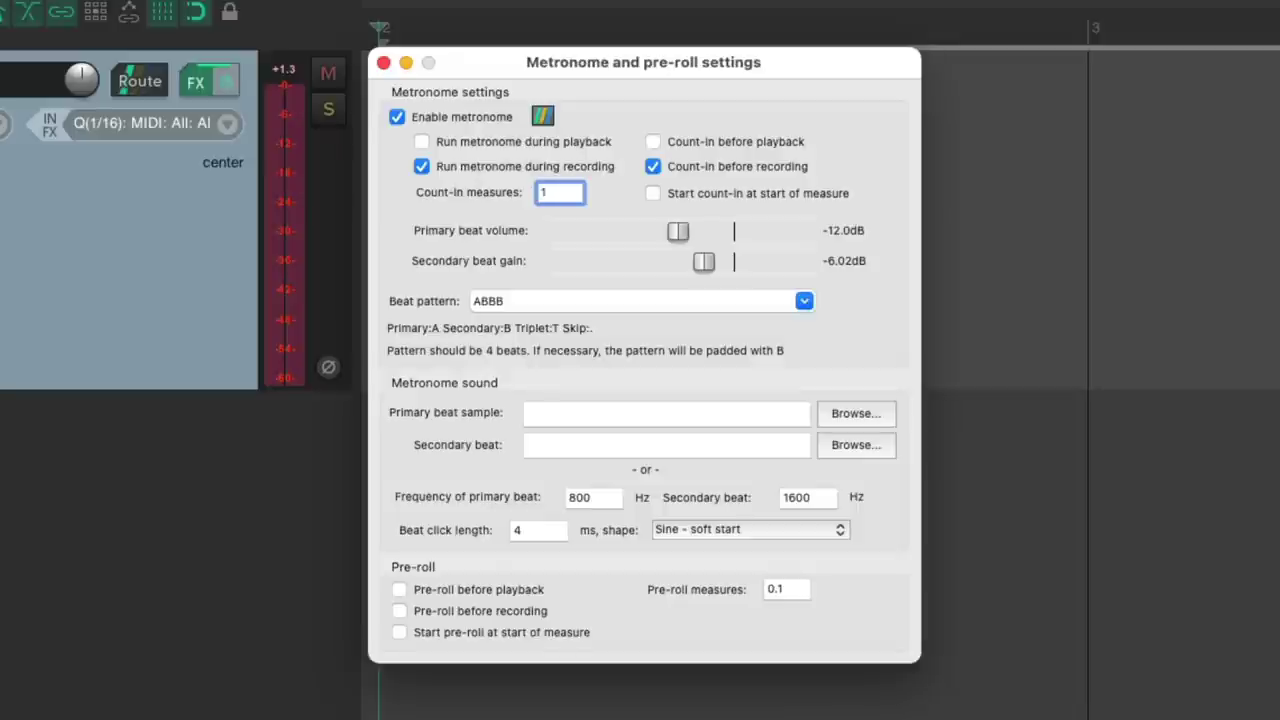
{"action": "left_click", "coordinate": [382, 63]}
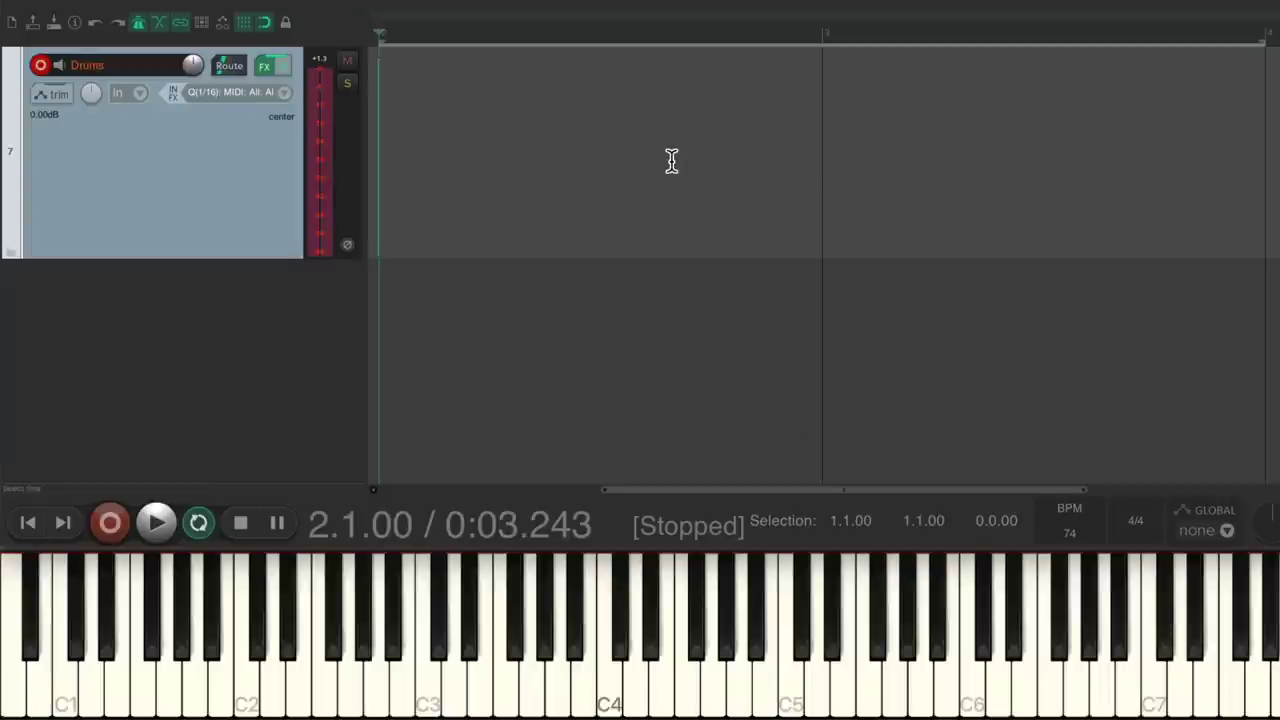
Step: Record the MIDI drum part after the count-in, then stop playback
{"action": "key", "text": "ctrl+r"}
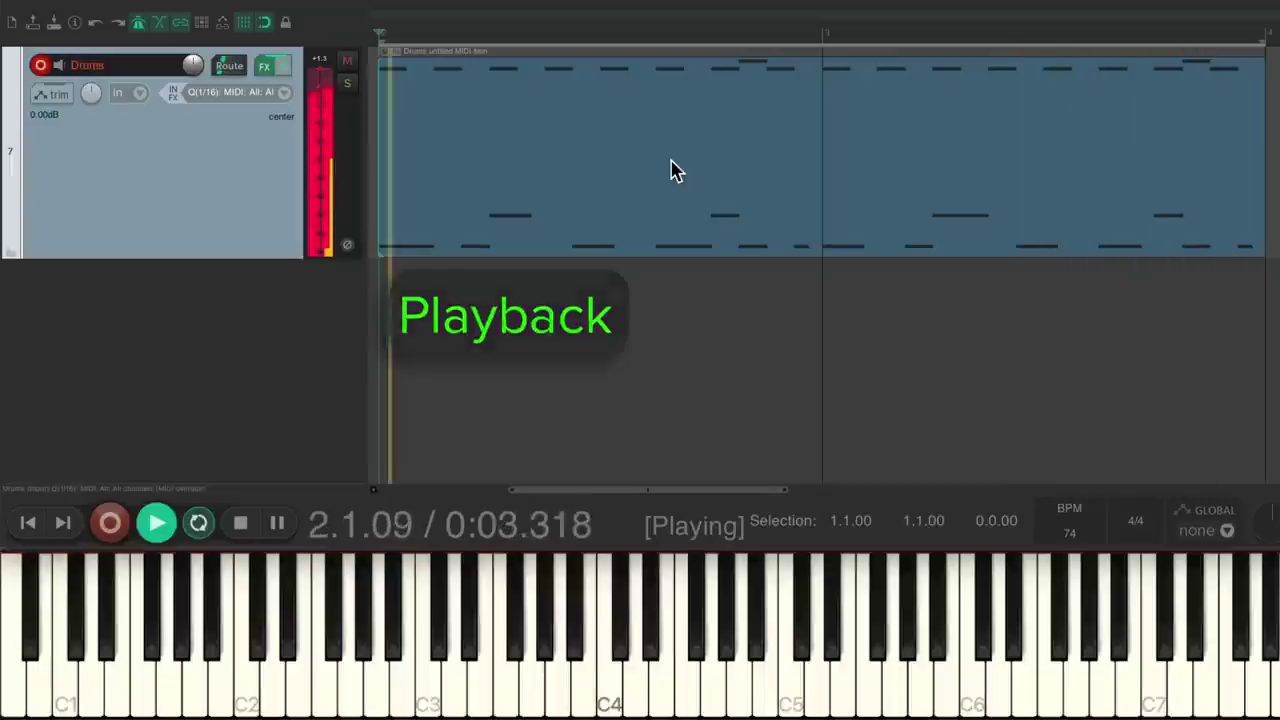
{"action": "key", "text": "space"}
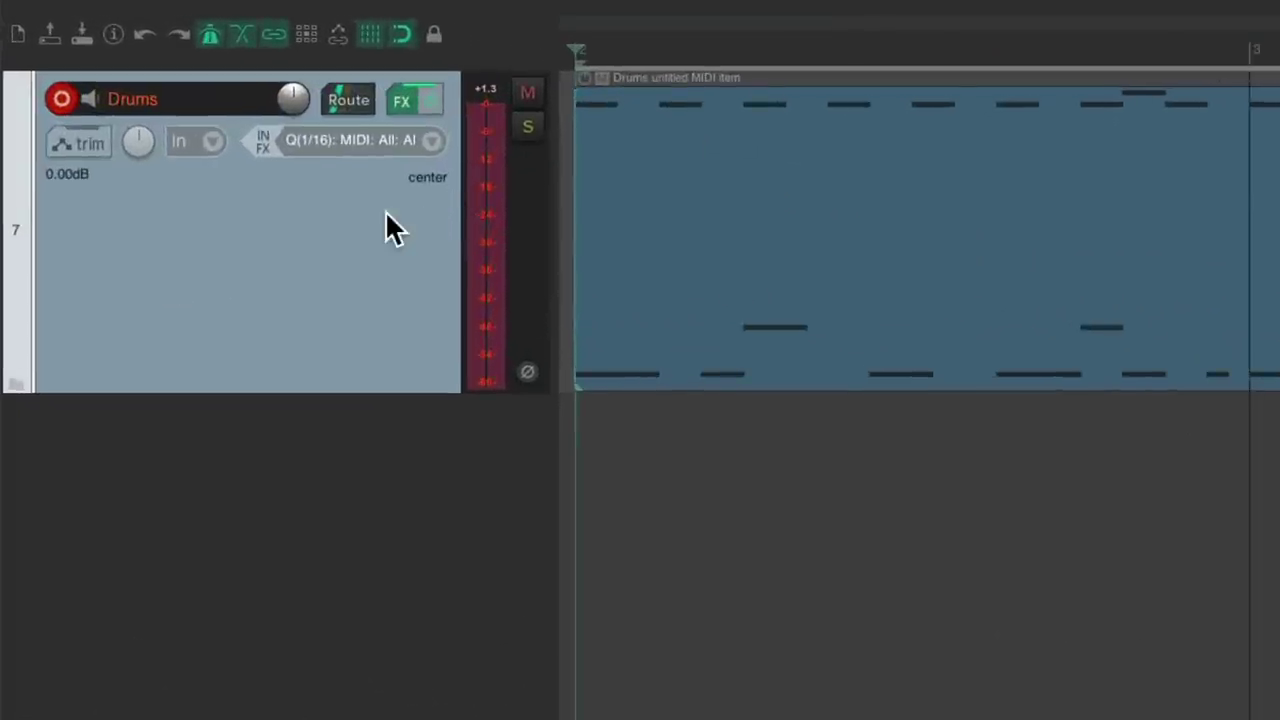
Step: Duplicate the Drums track, delete the copied MIDI item, and disarm Drums
{"action": "right_click", "coordinate": [385, 210]}
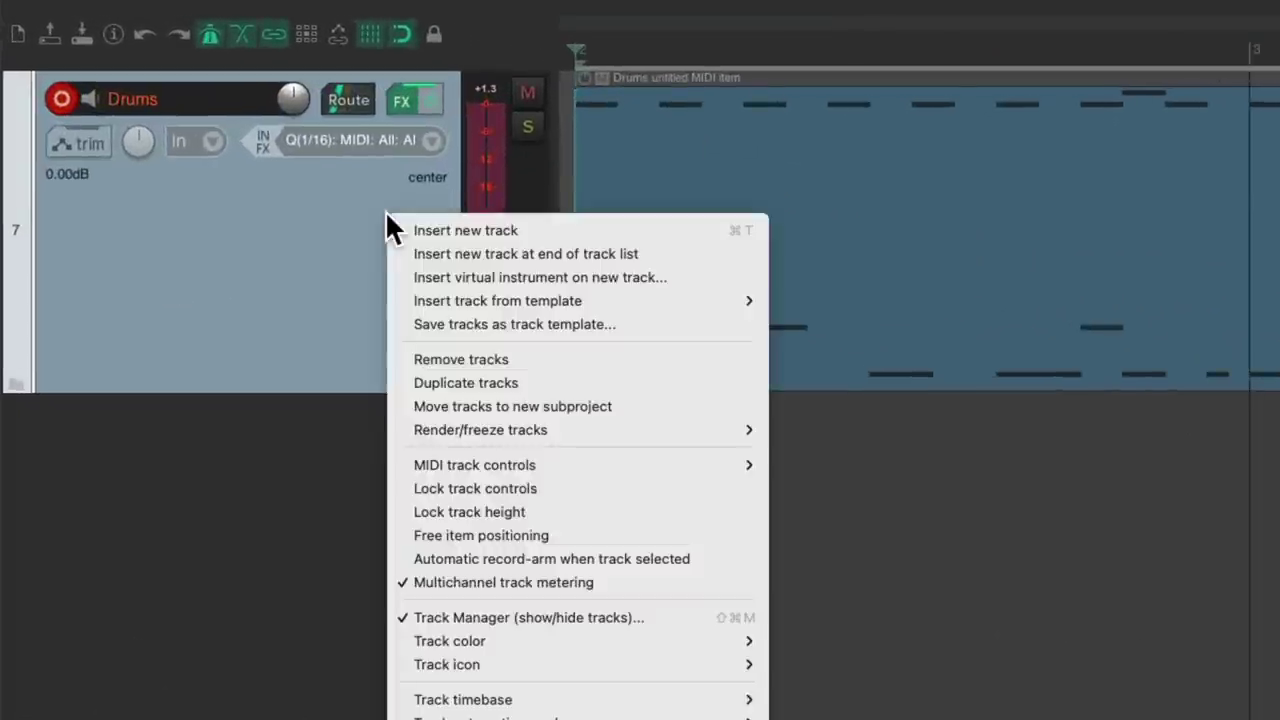
{"action": "left_click", "coordinate": [403, 381]}
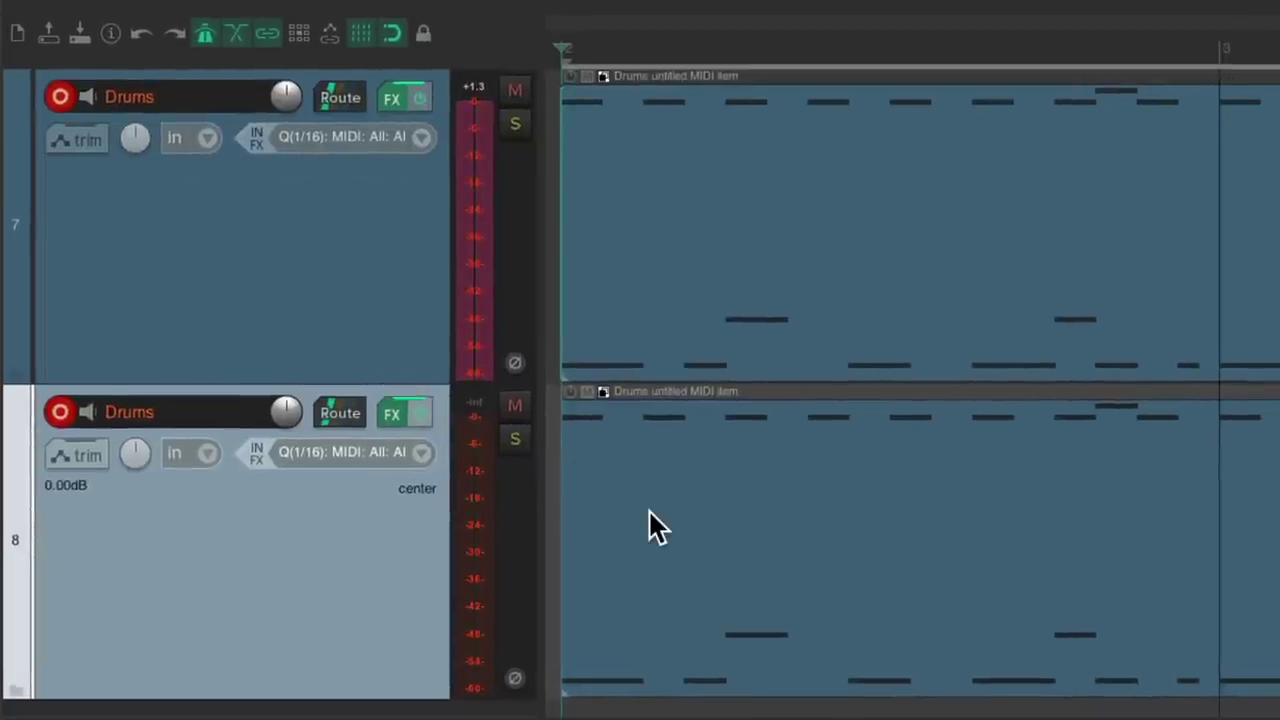
{"action": "key", "text": "Delete"}
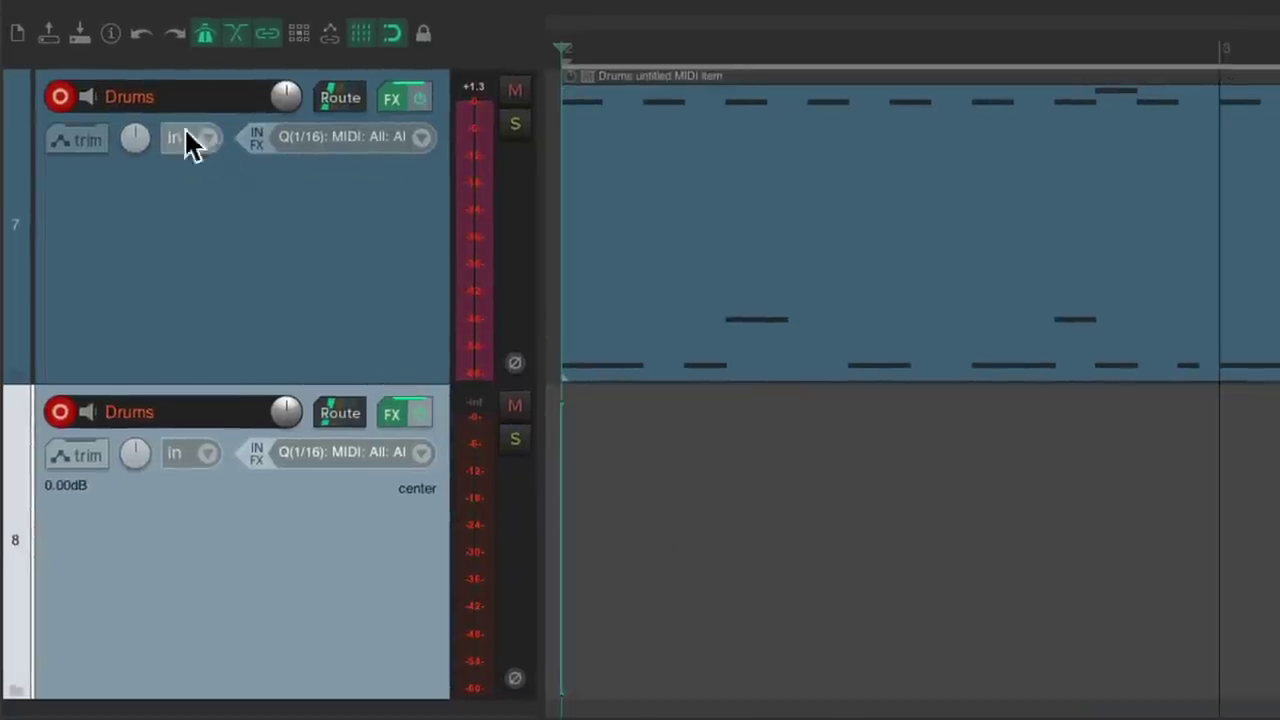
{"action": "left_click", "coordinate": [60, 97]}
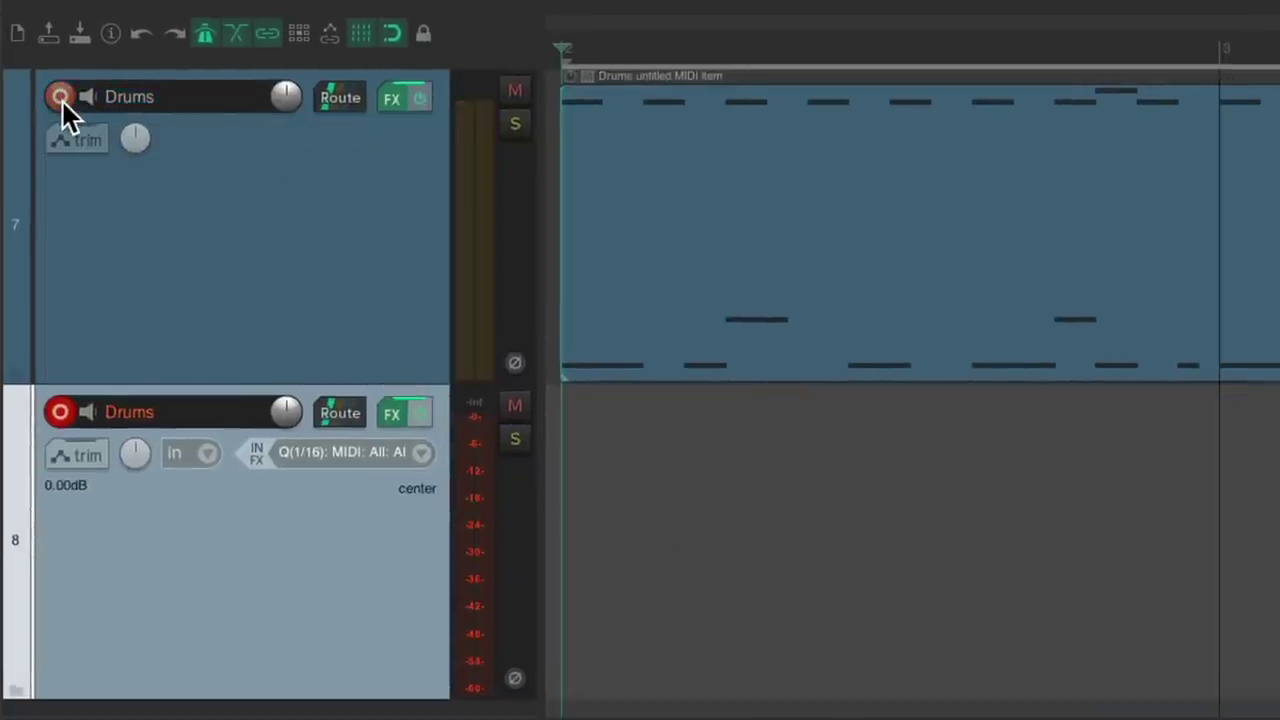
Step: Name track 8 'Piano' and review its record mode options without changing them
{"action": "double_click", "coordinate": [193, 416]}
{"action": "type", "text": "Piano"}
{"action": "key", "text": "Return"}
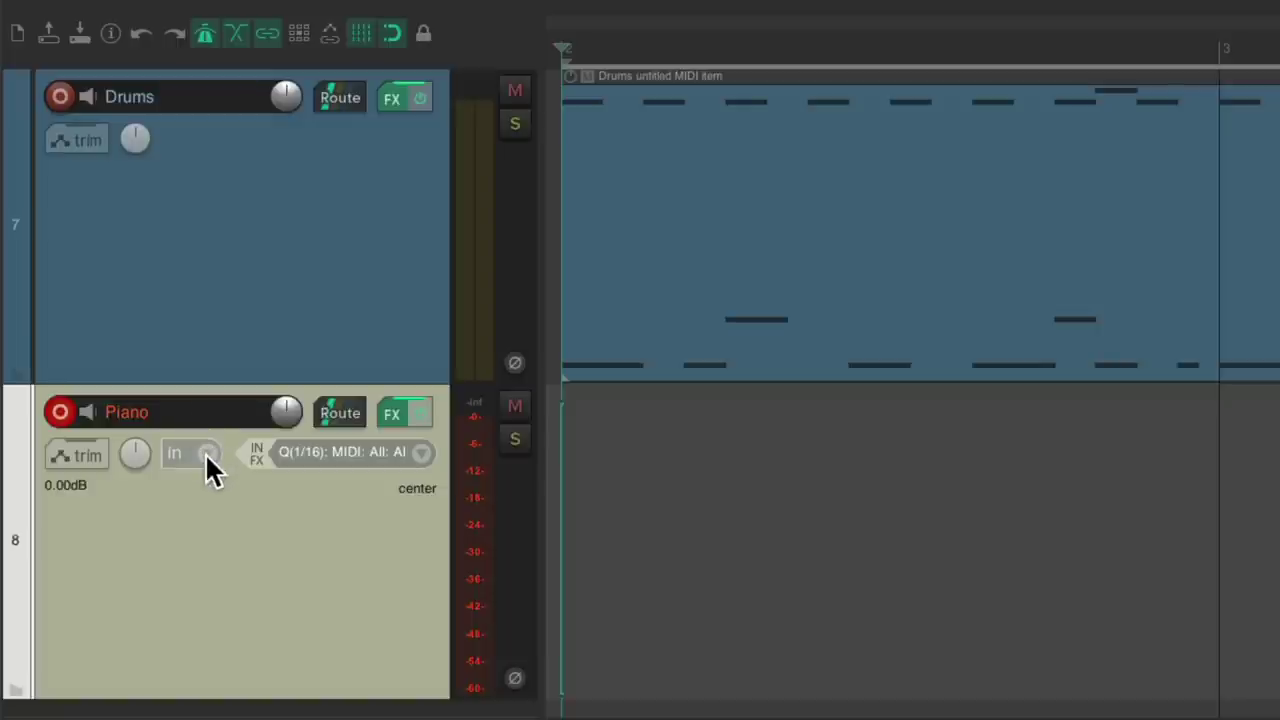
{"action": "left_click", "coordinate": [207, 455]}
{"action": "mouse_move", "coordinate": [215, 492]}
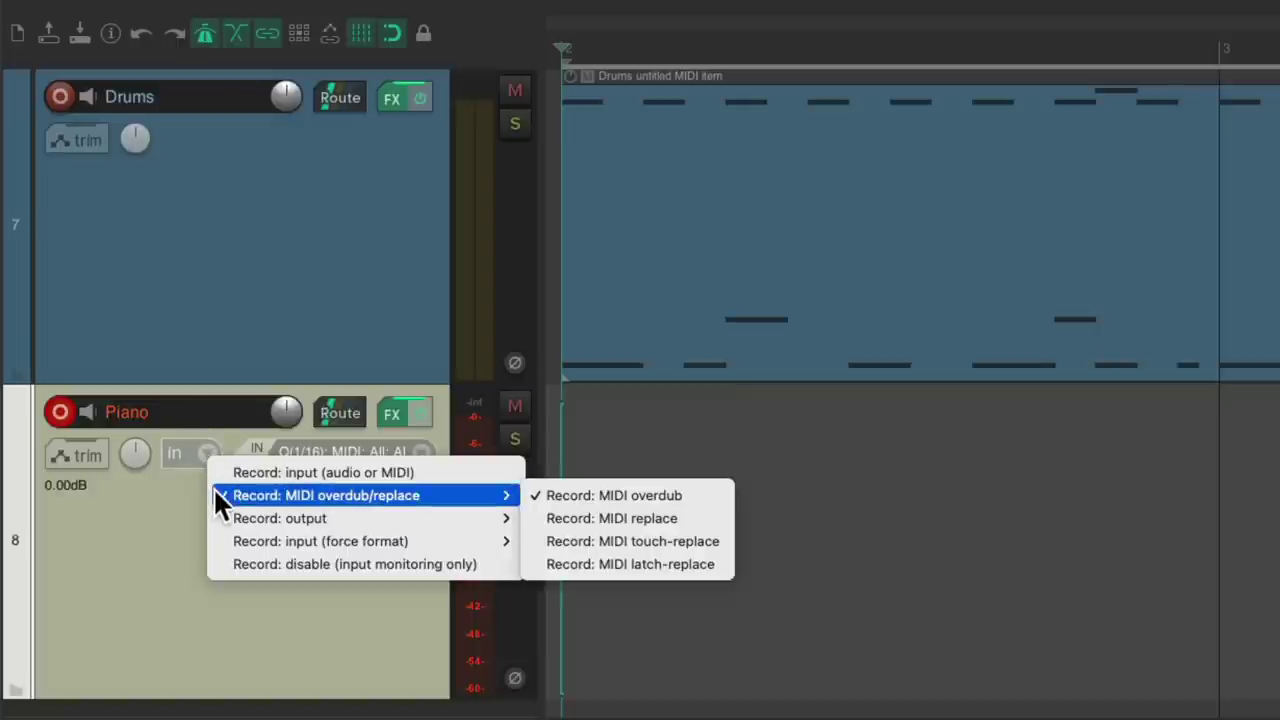
{"action": "left_click", "coordinate": [134, 509]}
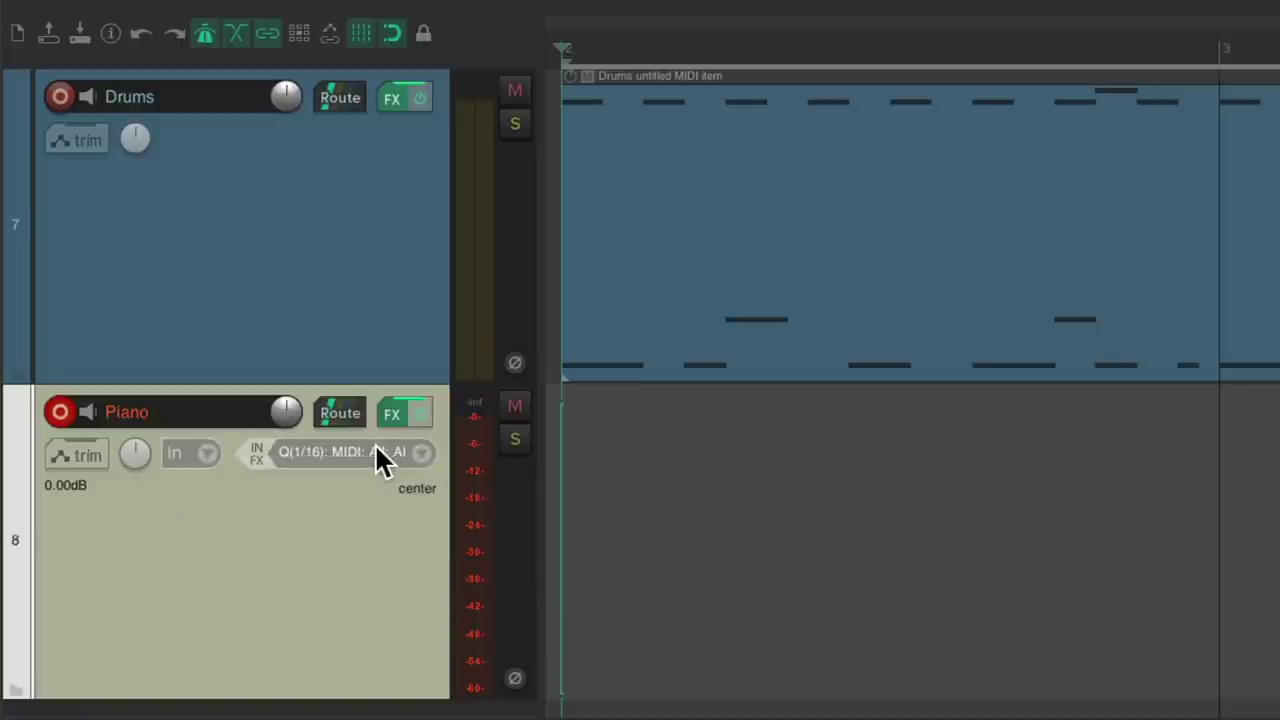
Step: Load the Soft Piano preset into the Piano track's LABS instrument
{"action": "left_click", "coordinate": [398, 414]}
{"action": "left_click", "coordinate": [292, 170]}
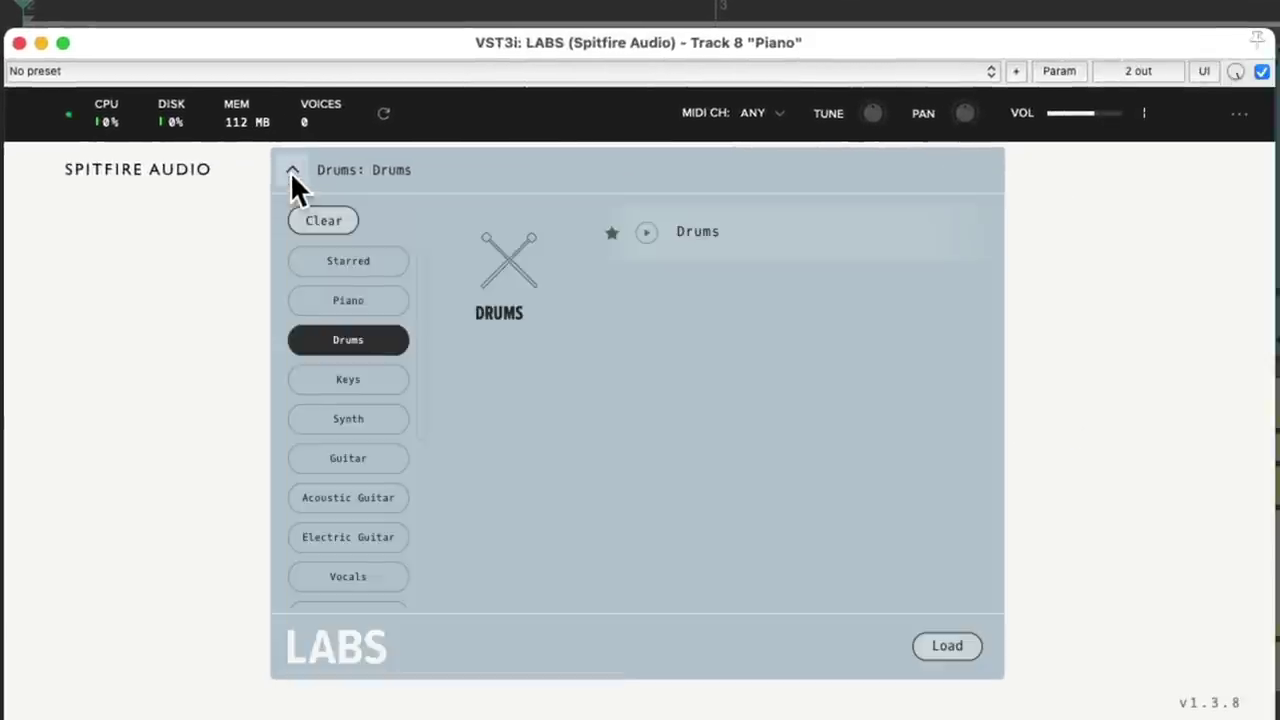
{"action": "left_click", "coordinate": [369, 339]}
{"action": "left_click", "coordinate": [366, 303]}
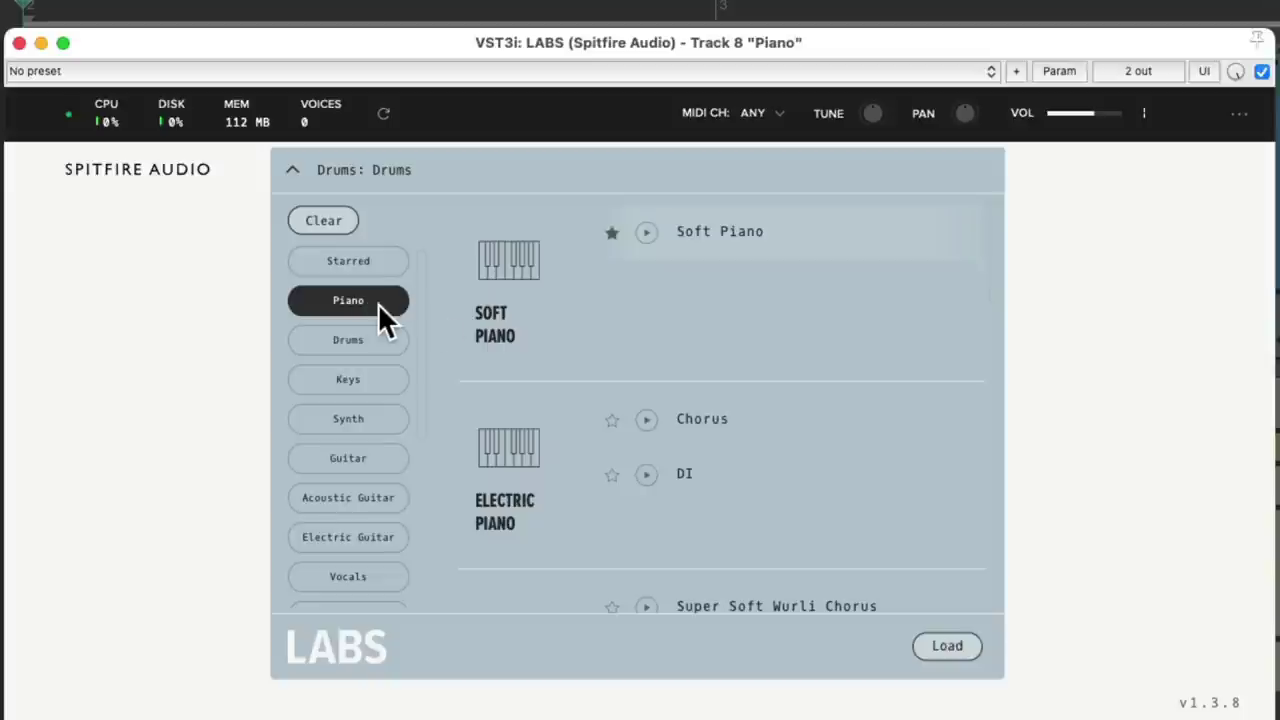
{"action": "double_click", "coordinate": [719, 238]}
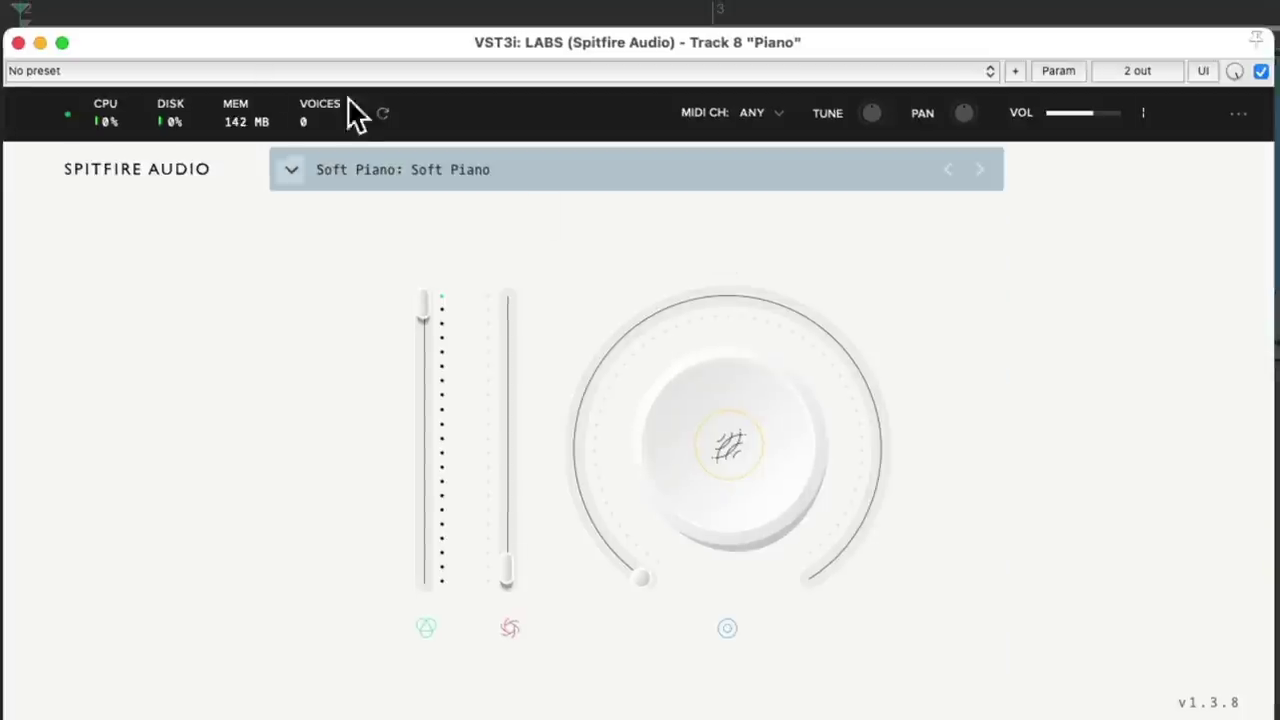
Step: Record a MIDI piano chord part across the looped bars, then stop
{"action": "left_click", "coordinate": [18, 43]}
{"action": "key", "text": "ctrl+r"}
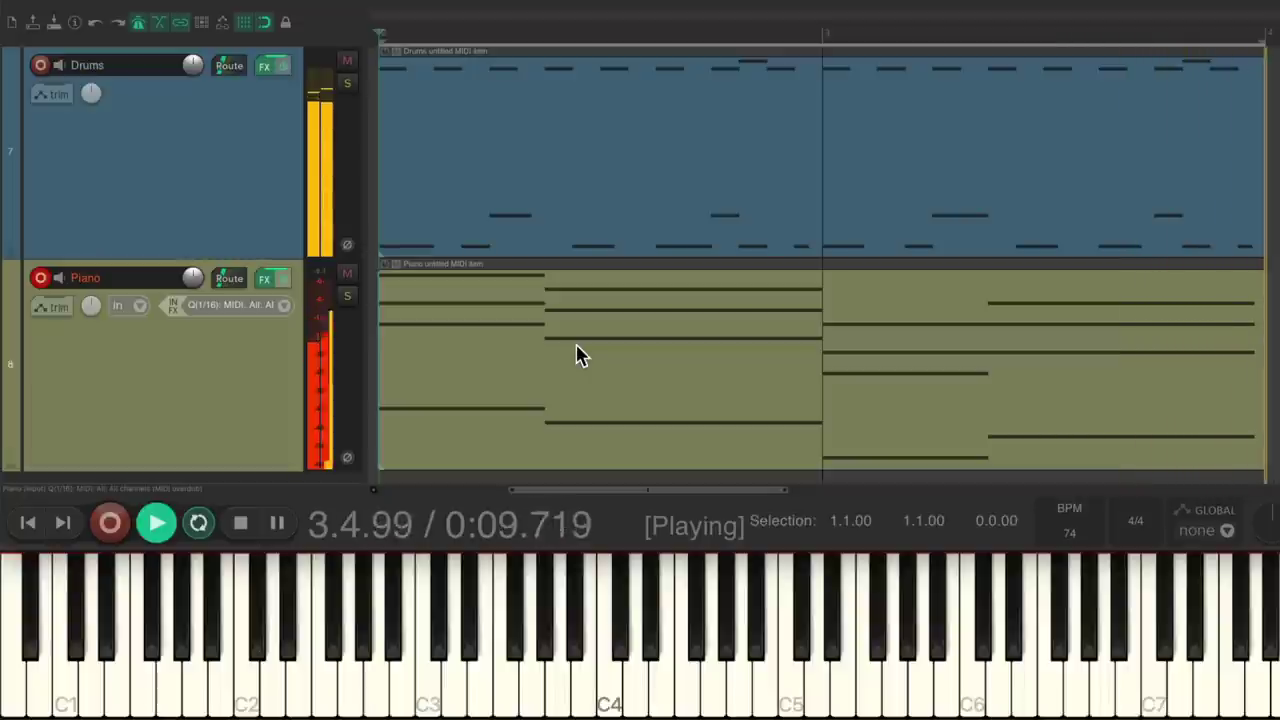
{"action": "key", "text": "space"}
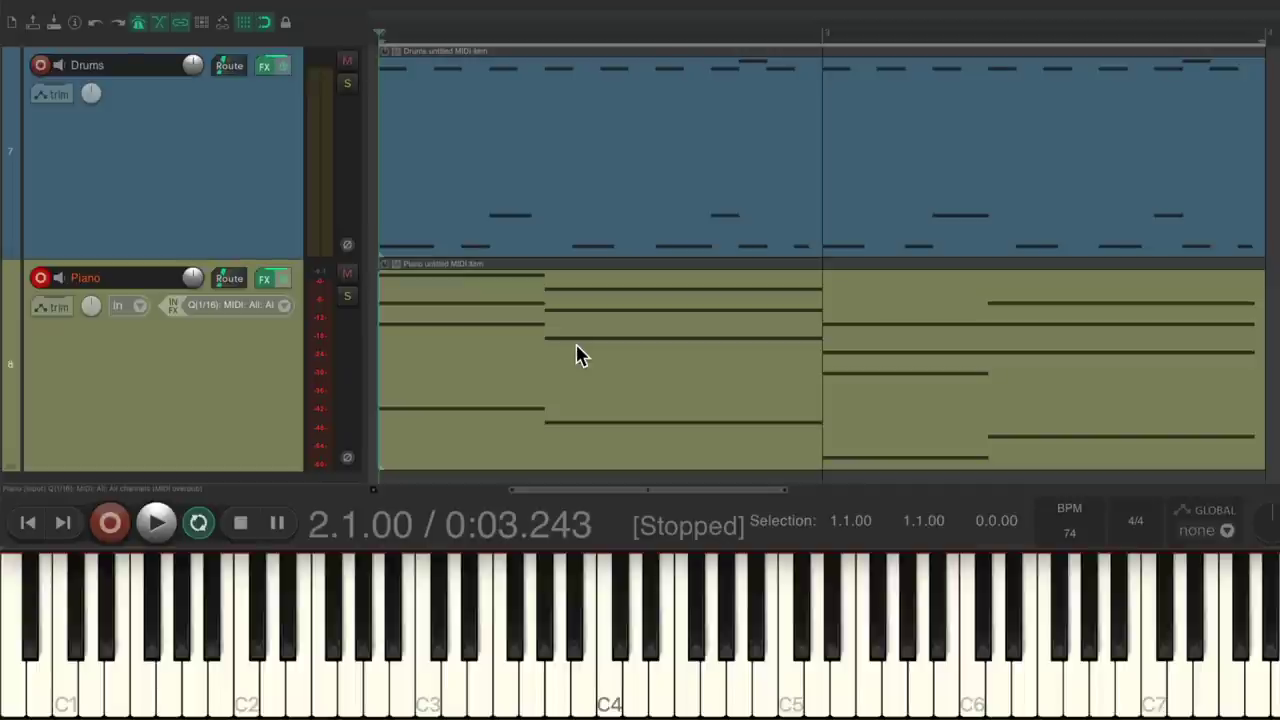
Step: Duplicate the LABS instrument in the Piano track's FX chain and open the copy
{"action": "left_click", "coordinate": [267, 282]}
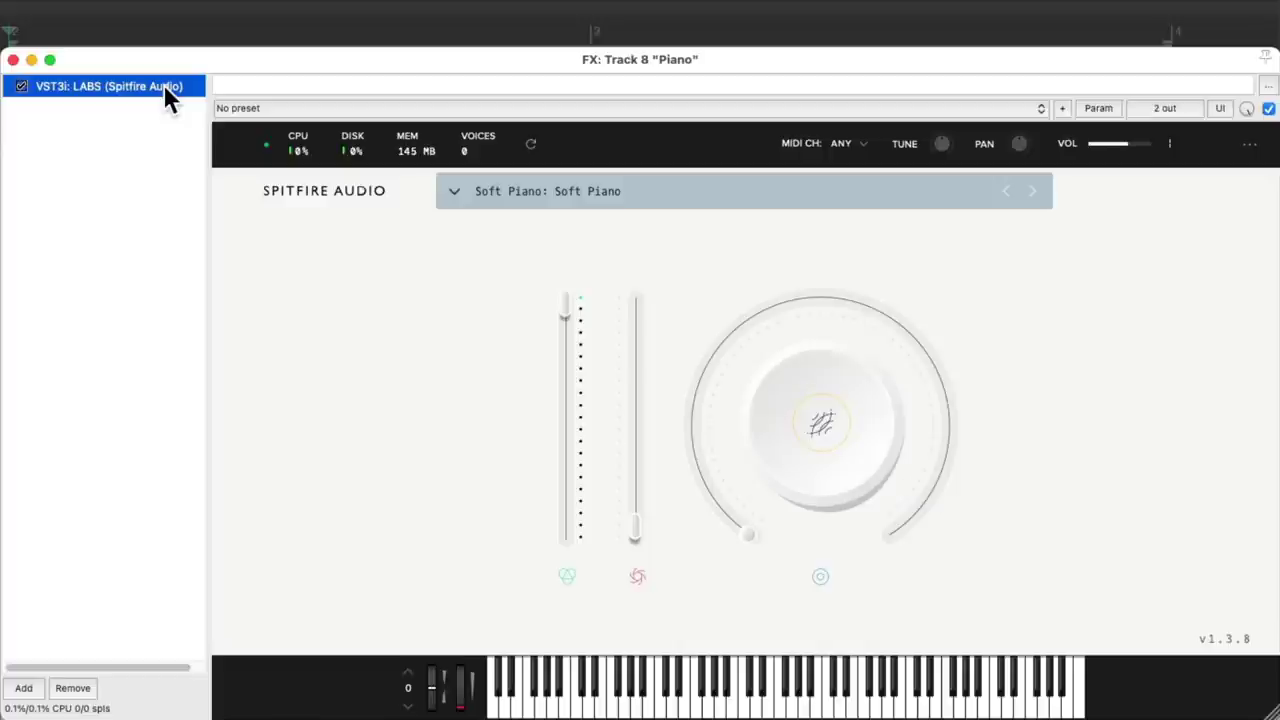
{"action": "left_click_drag", "start_coordinate": [163, 84], "coordinate": [173, 99]}
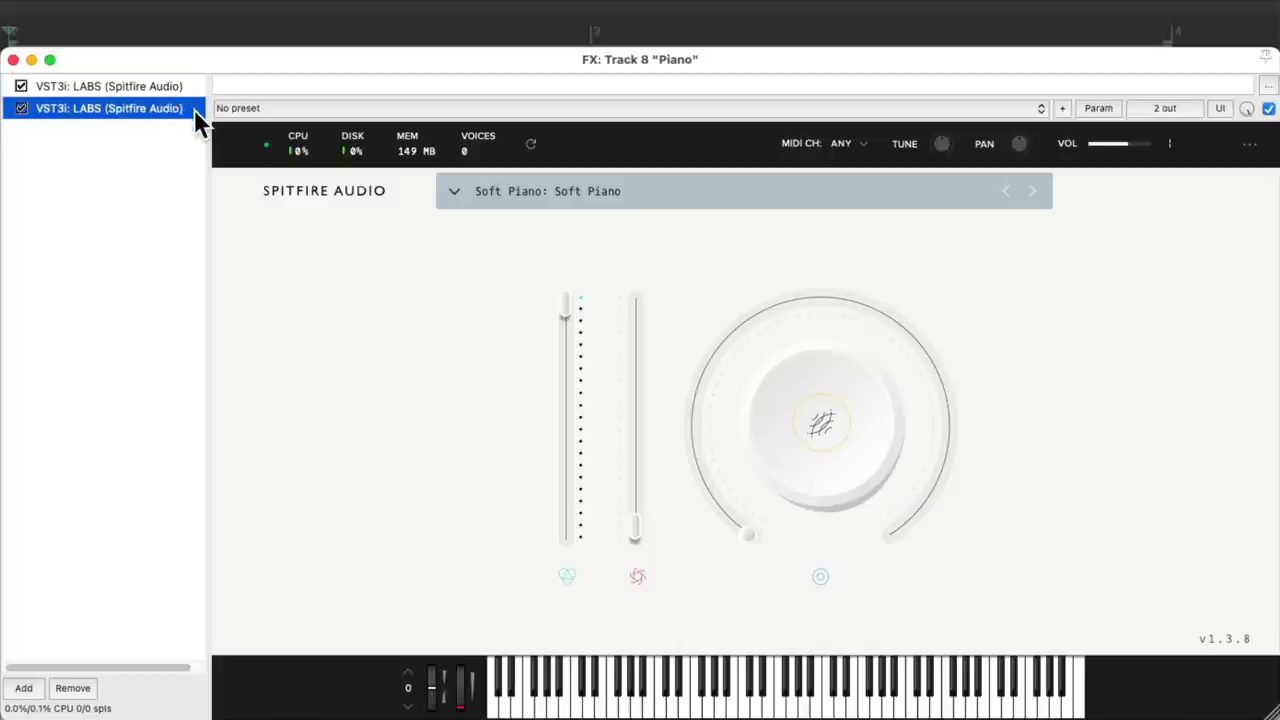
{"action": "double_click", "coordinate": [127, 109]}
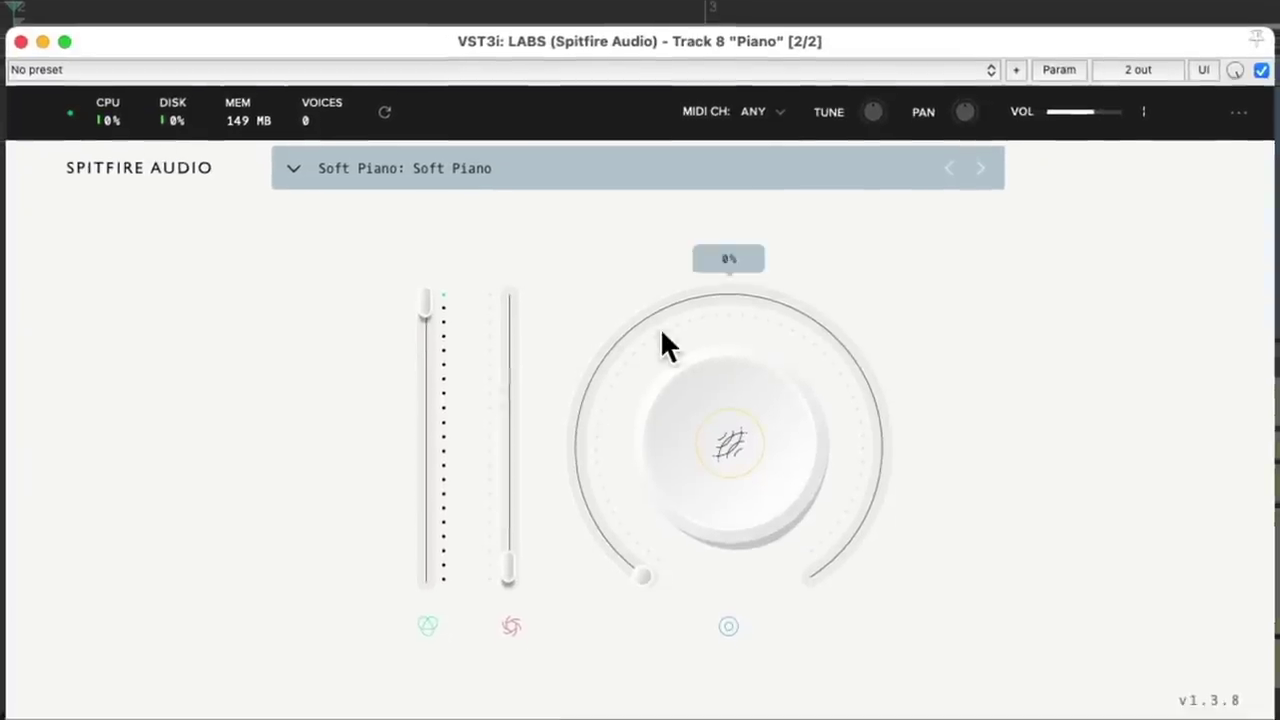
Step: Load the Textural Pads: Foehn preset from the Synth category
{"action": "left_click", "coordinate": [460, 170]}
{"action": "left_click", "coordinate": [384, 305]}
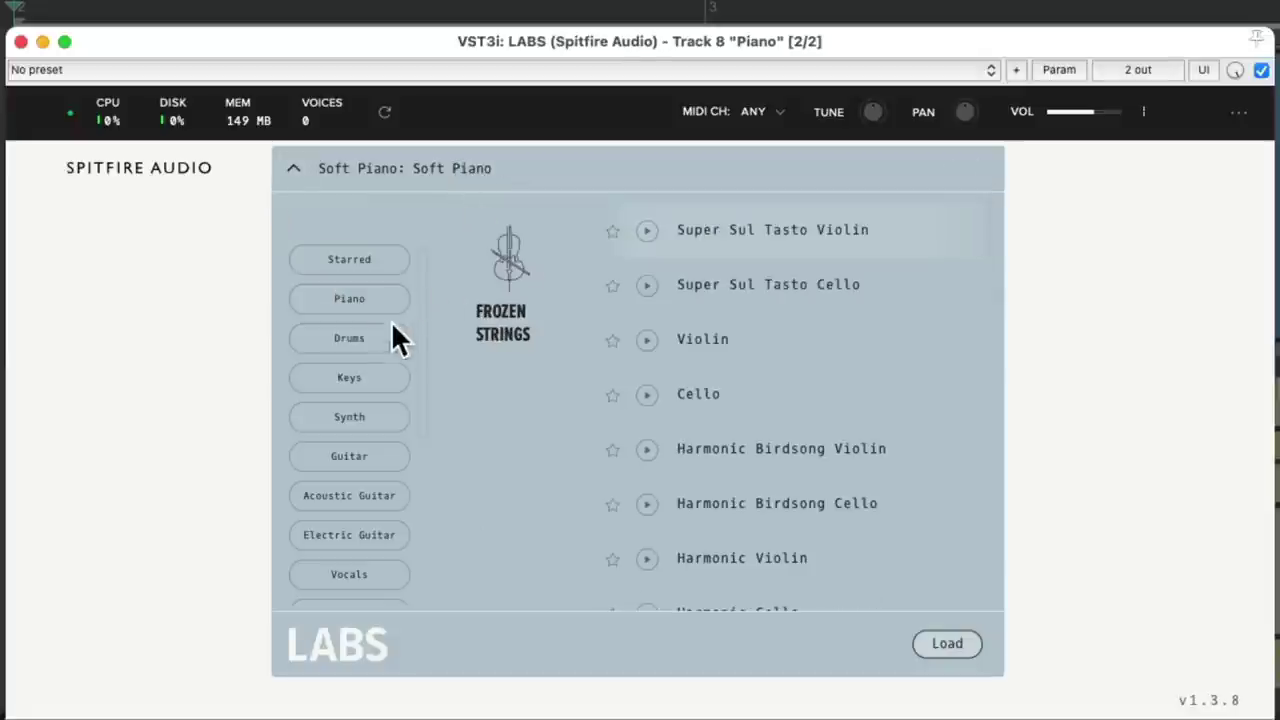
{"action": "left_click", "coordinate": [379, 412]}
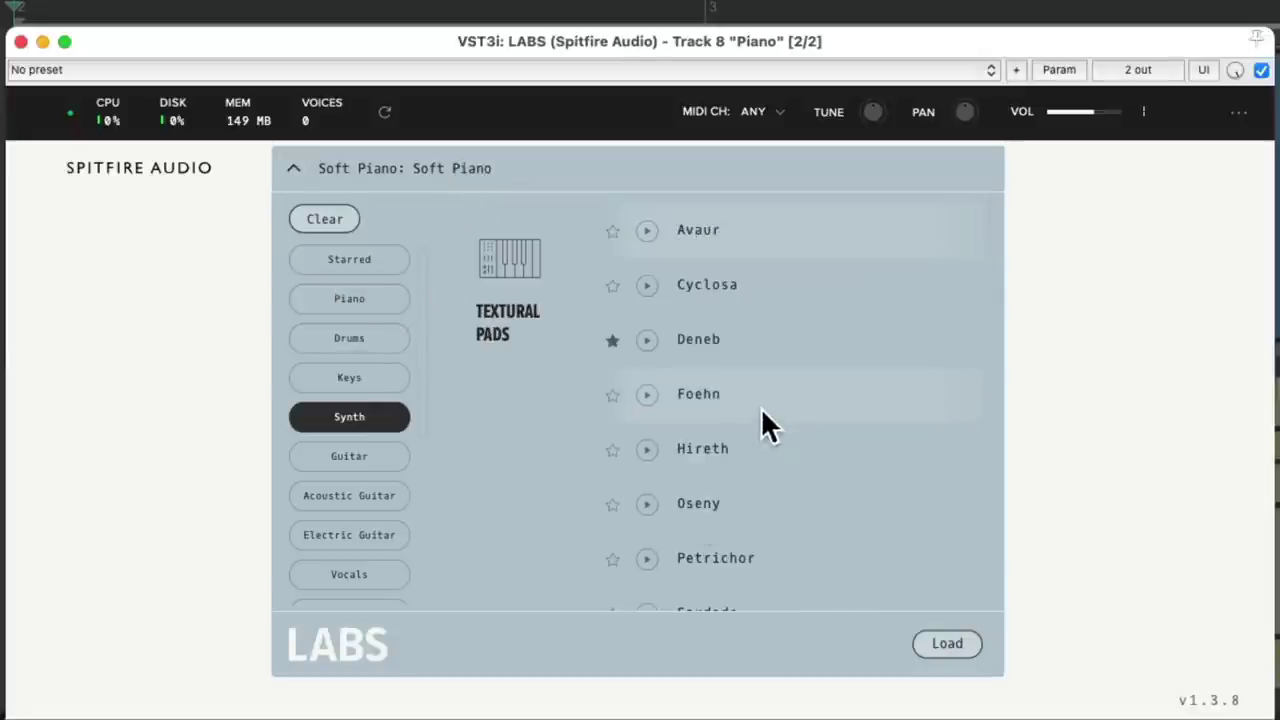
{"action": "double_click", "coordinate": [729, 393]}
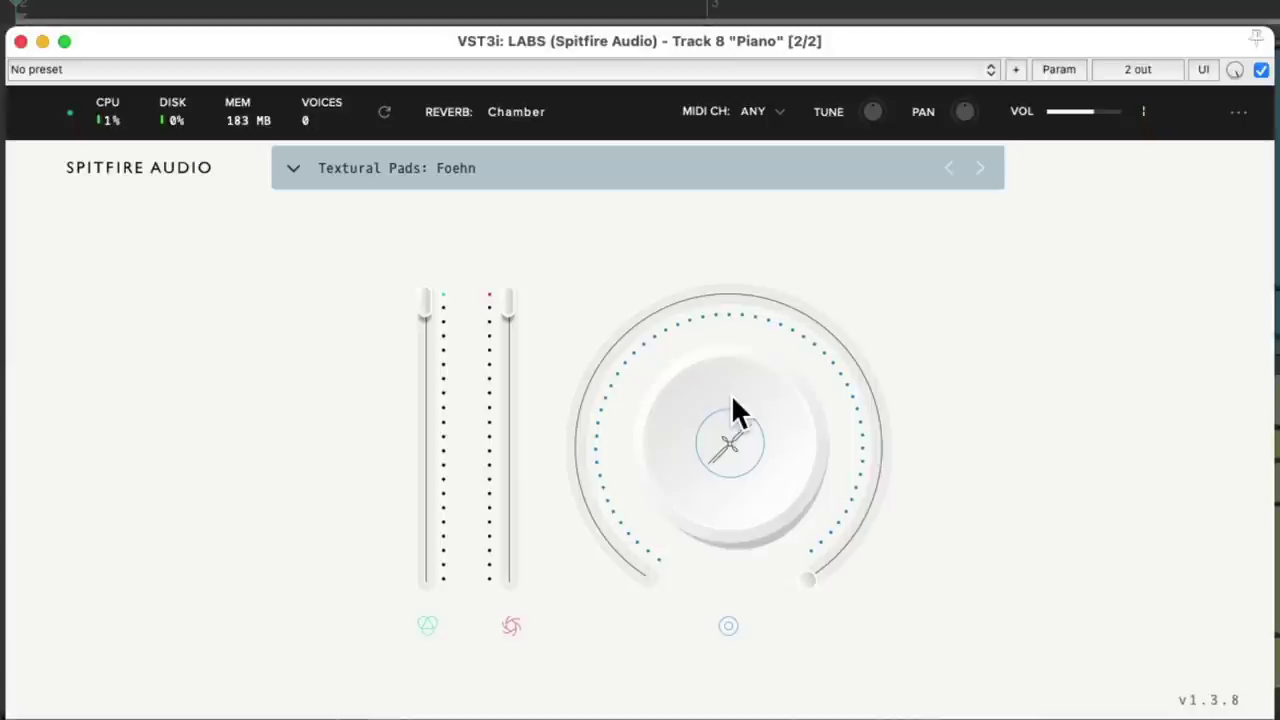
Step: Lower the Foehn pad's level to about -15 dB, soloing Piano to audition it
{"action": "left_click_drag", "start_coordinate": [424, 305], "coordinate": [449, 623]}
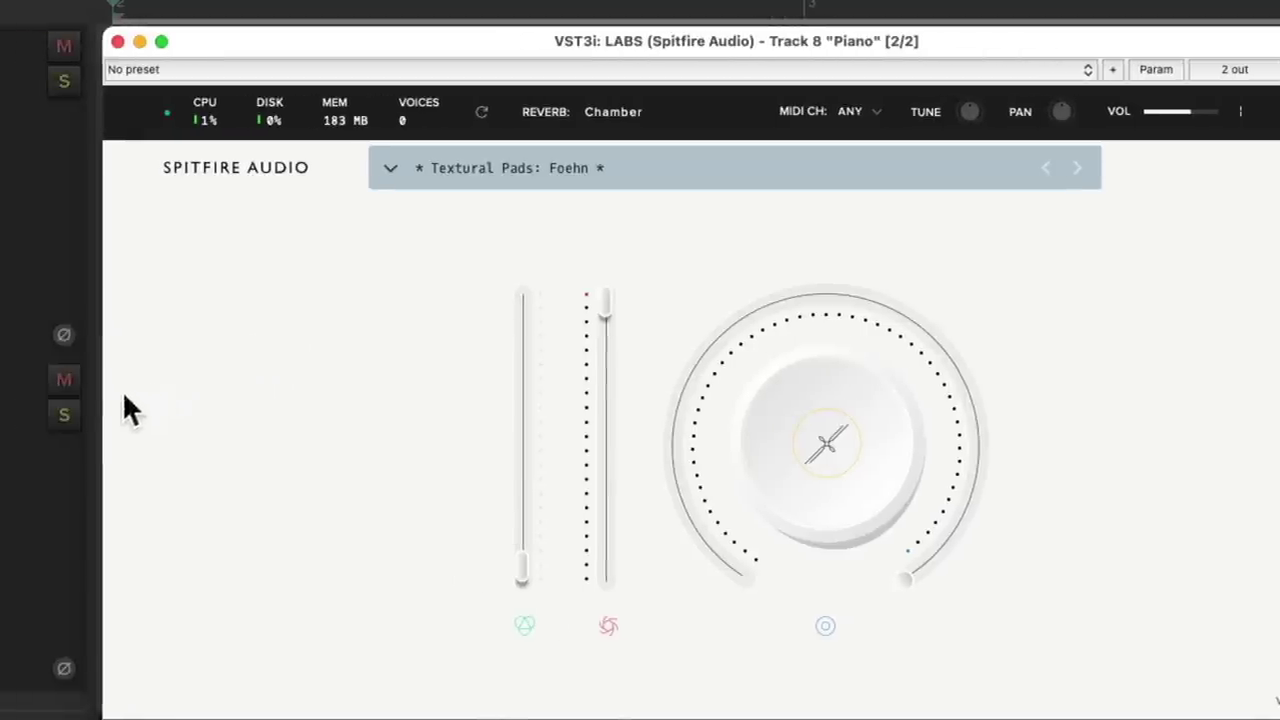
{"action": "left_click", "coordinate": [66, 410]}
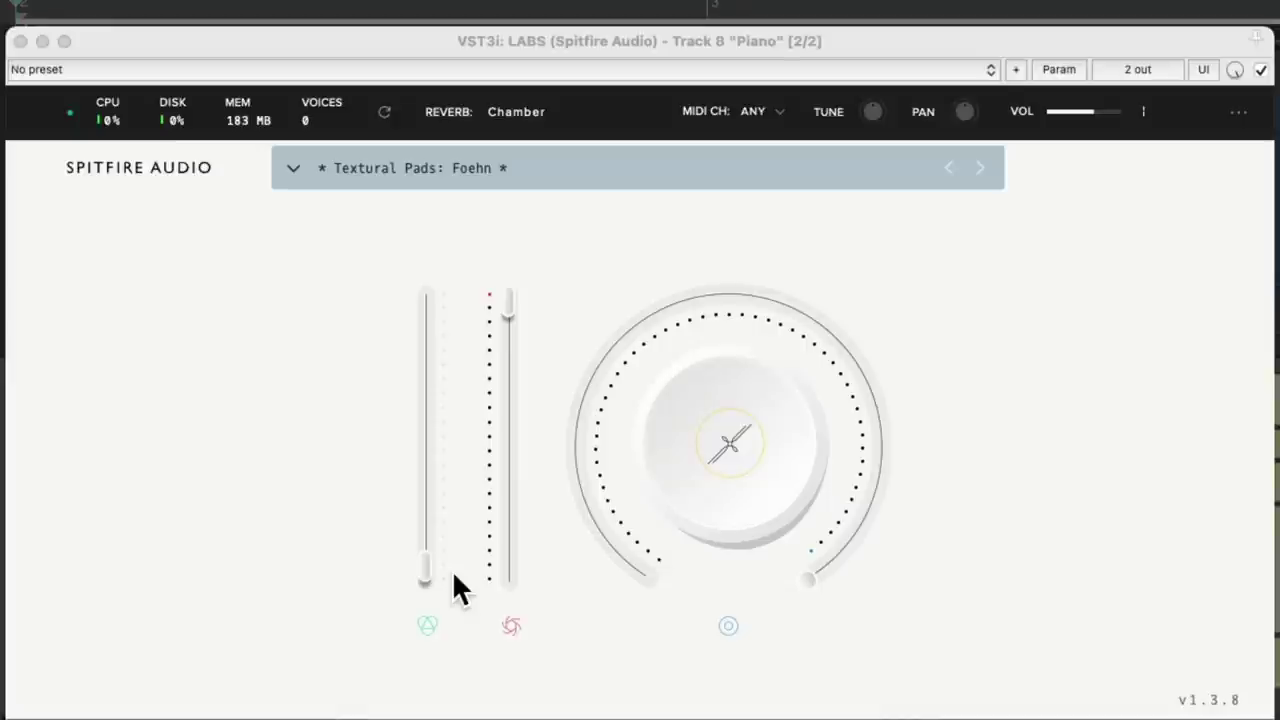
{"action": "left_click_drag", "start_coordinate": [424, 571], "coordinate": [430, 533]}
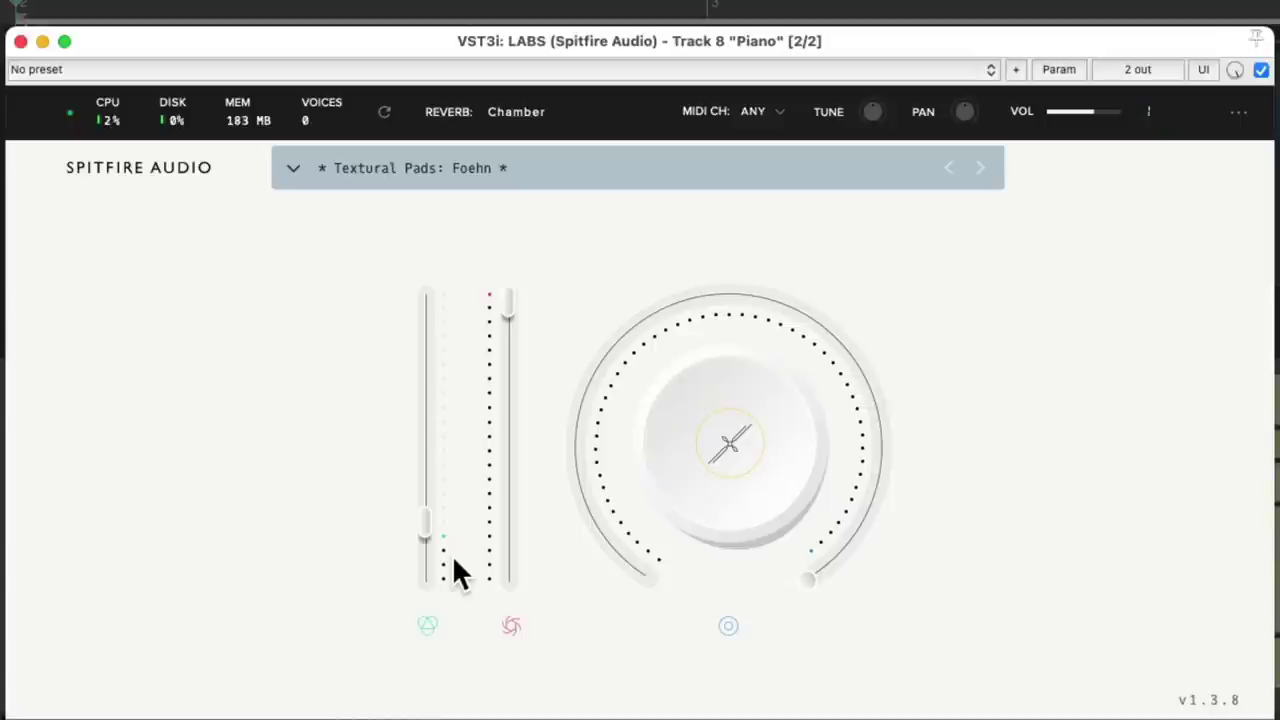
Step: Close the instrument window, play back the project, and stop
{"action": "left_click", "coordinate": [21, 41]}
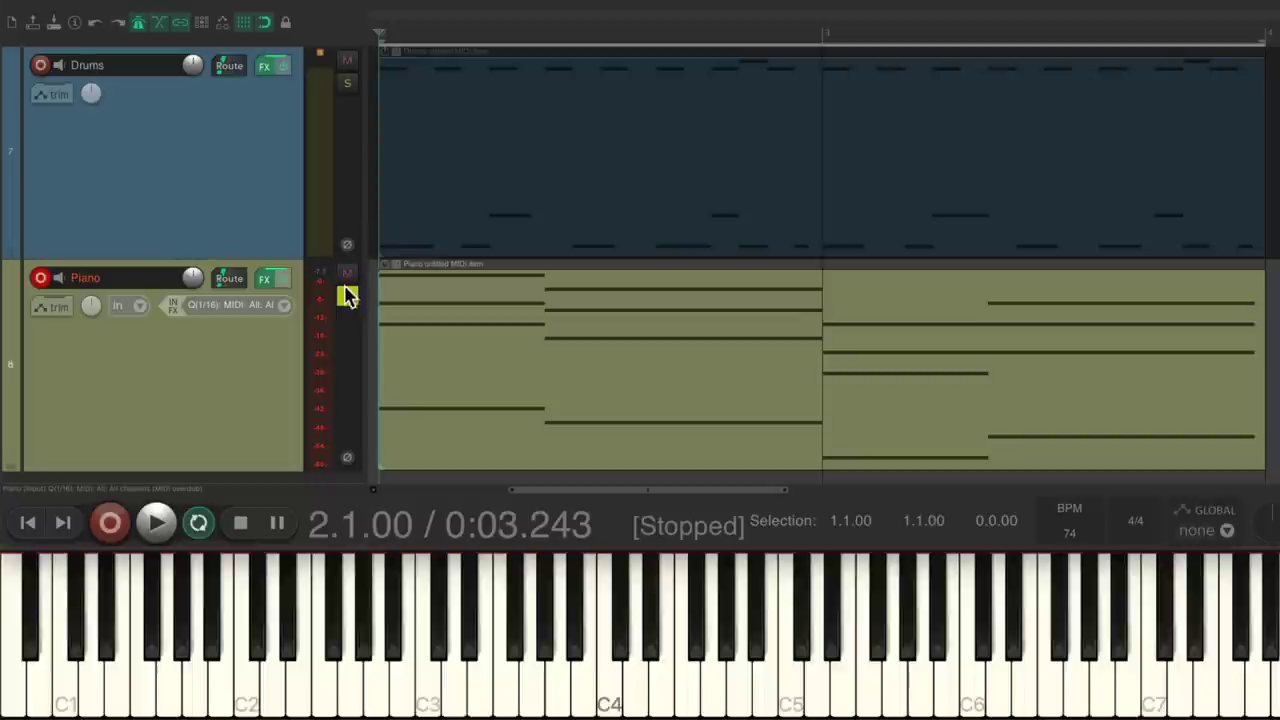
{"action": "key", "text": "ctrl+a"}
{"action": "key", "text": "space"}
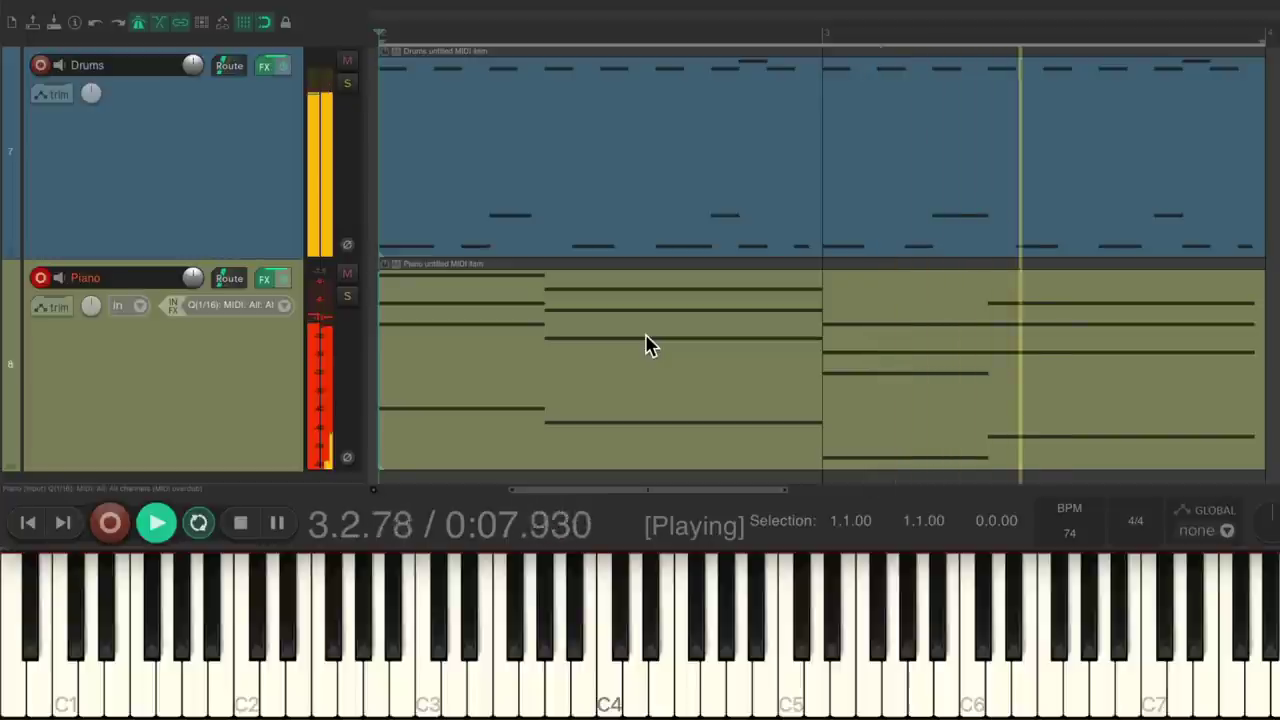
{"action": "key", "text": "space"}
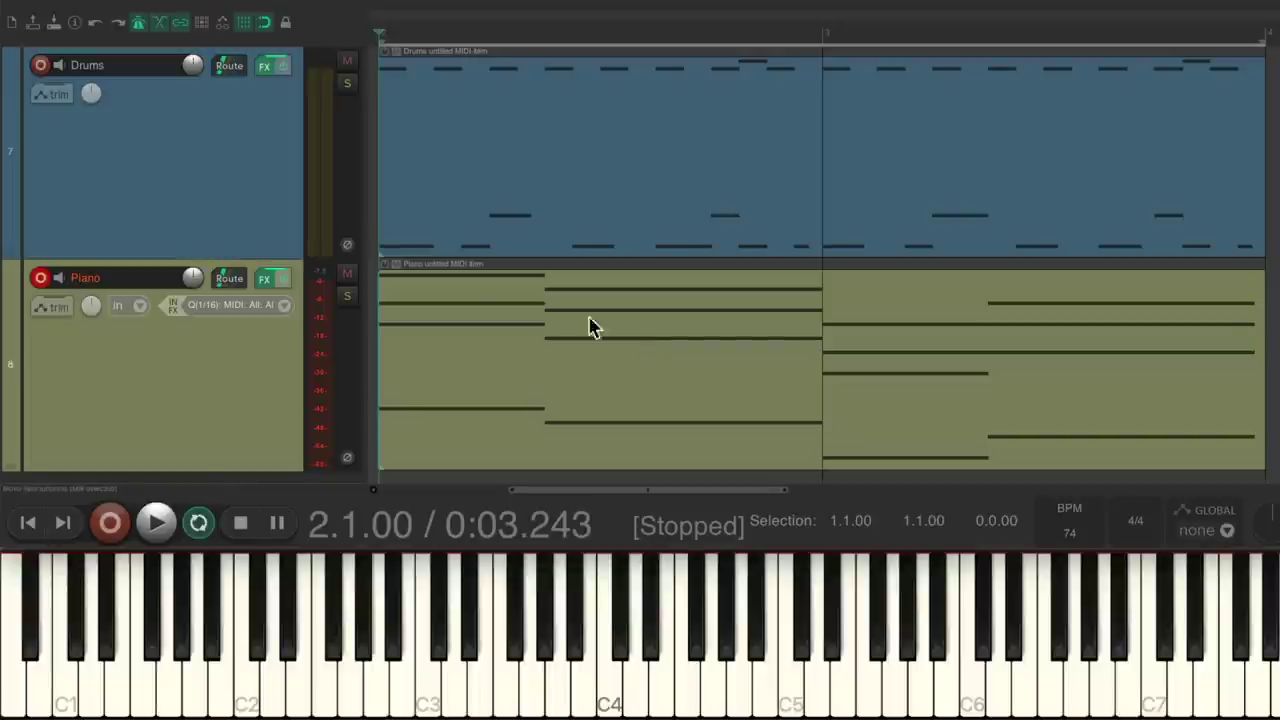
Step: Disarm the Piano track and duplicate it
{"action": "left_click", "coordinate": [42, 278]}
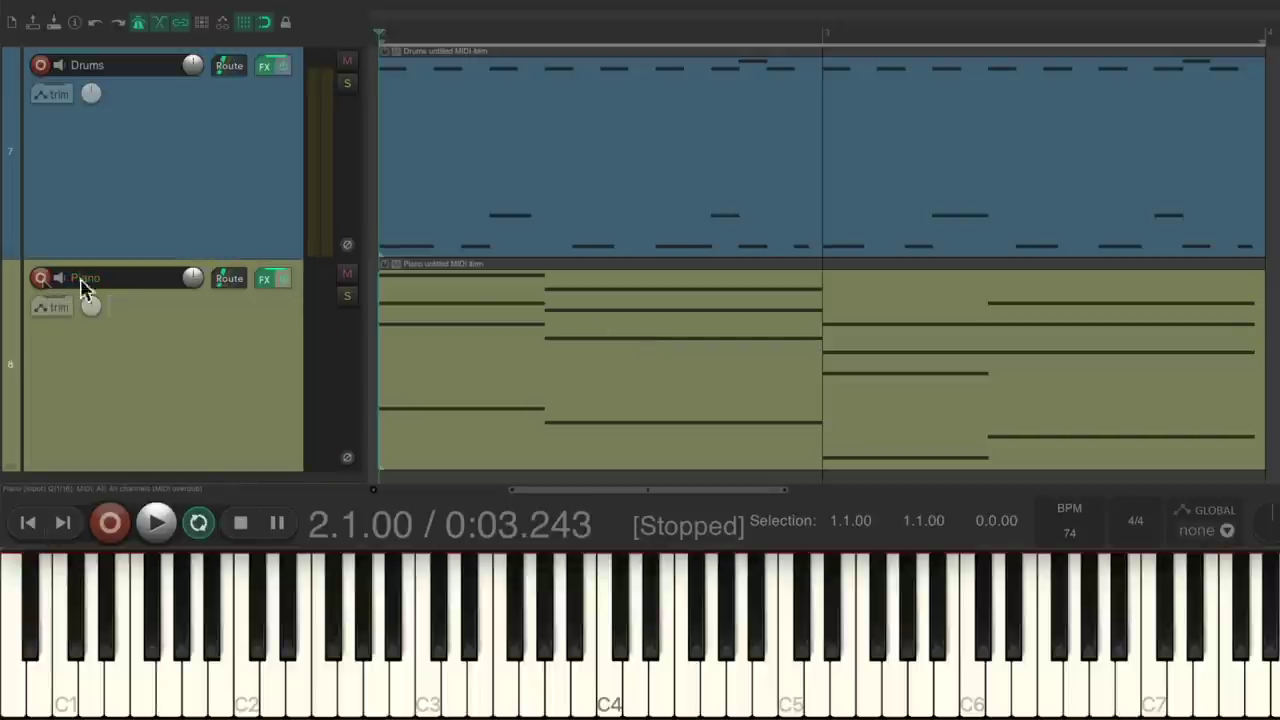
{"action": "right_click", "coordinate": [230, 362]}
{"action": "left_click", "coordinate": [241, 396]}
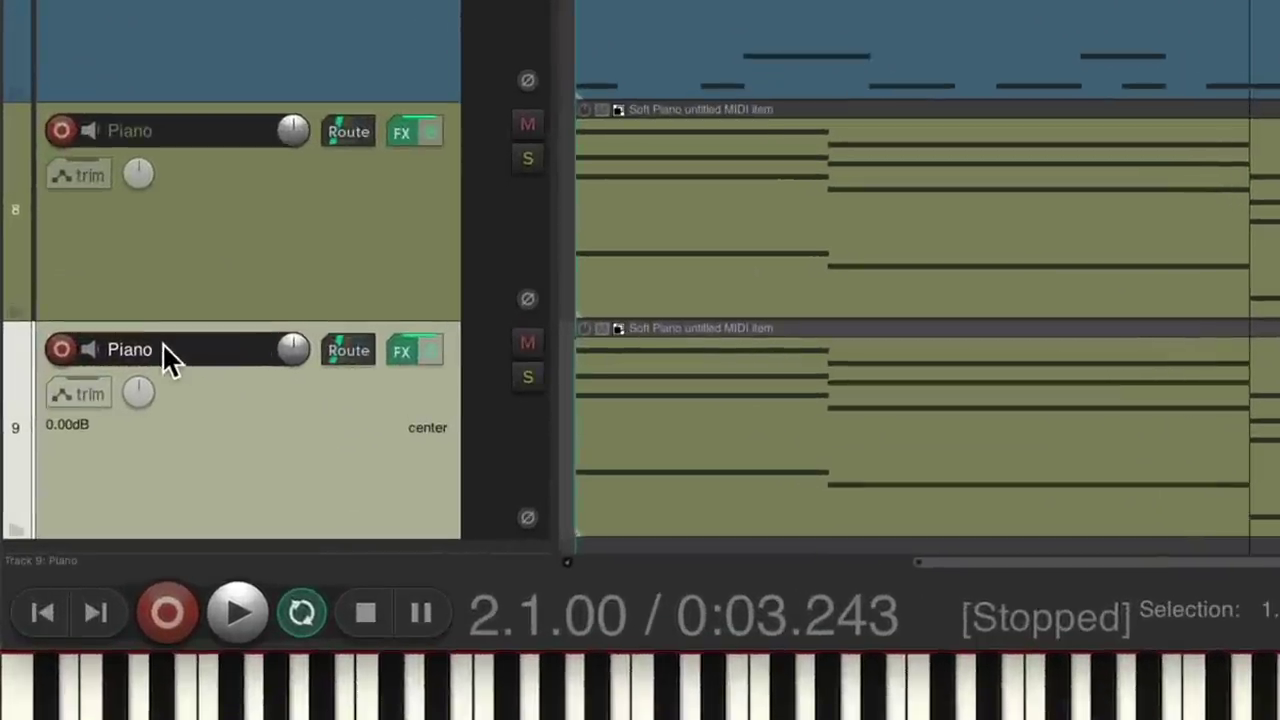
Step: Name the duplicate track 'Pad' and delete its copied MIDI item
{"action": "double_click", "coordinate": [83, 328]}
{"action": "type", "text": "Pad"}
{"action": "key", "text": "Return"}
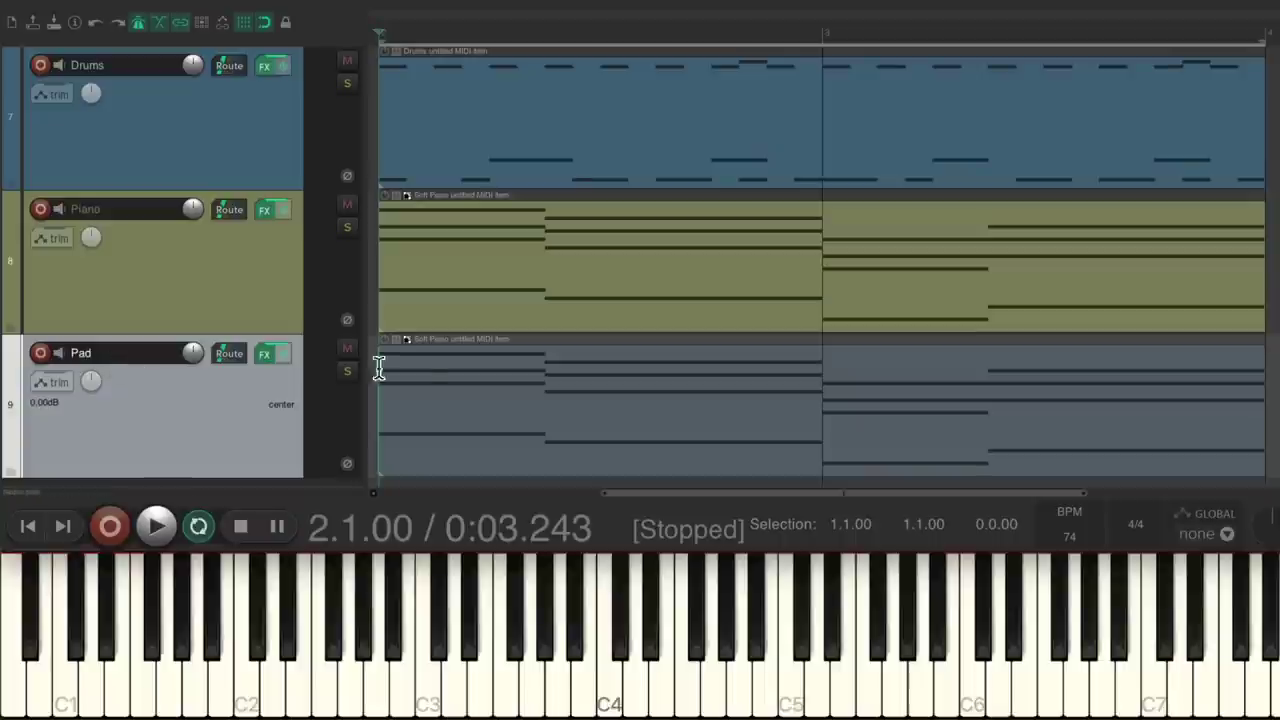
{"action": "left_click", "coordinate": [428, 387]}
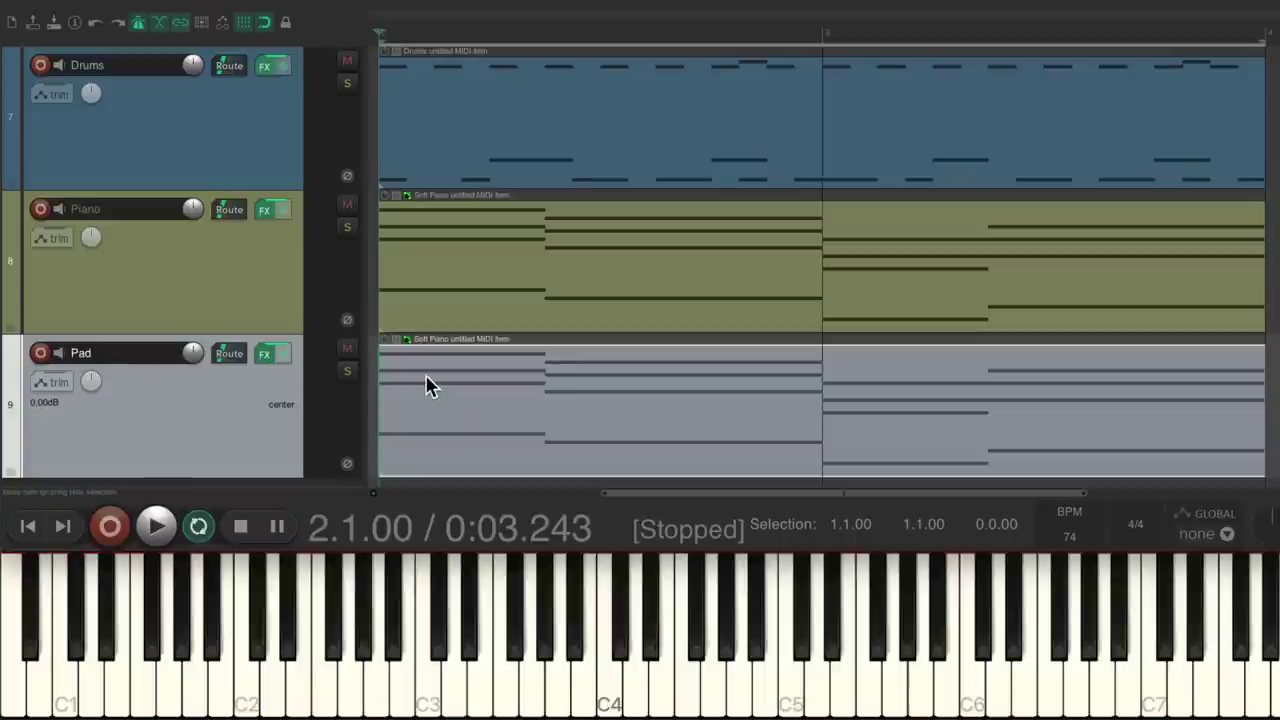
{"action": "key", "text": "Delete"}
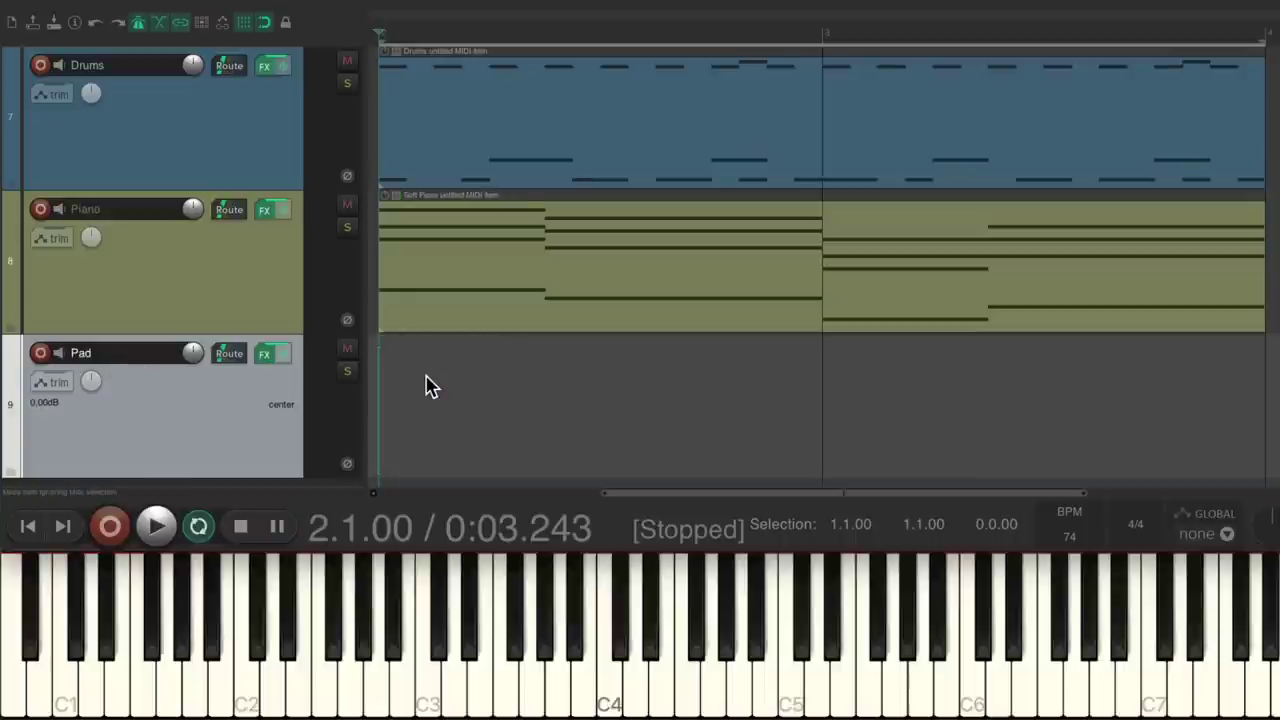
Step: Load the Textural Pads: Oseny preset from the Synth category in Pad's LABS
{"action": "left_click", "coordinate": [266, 356]}
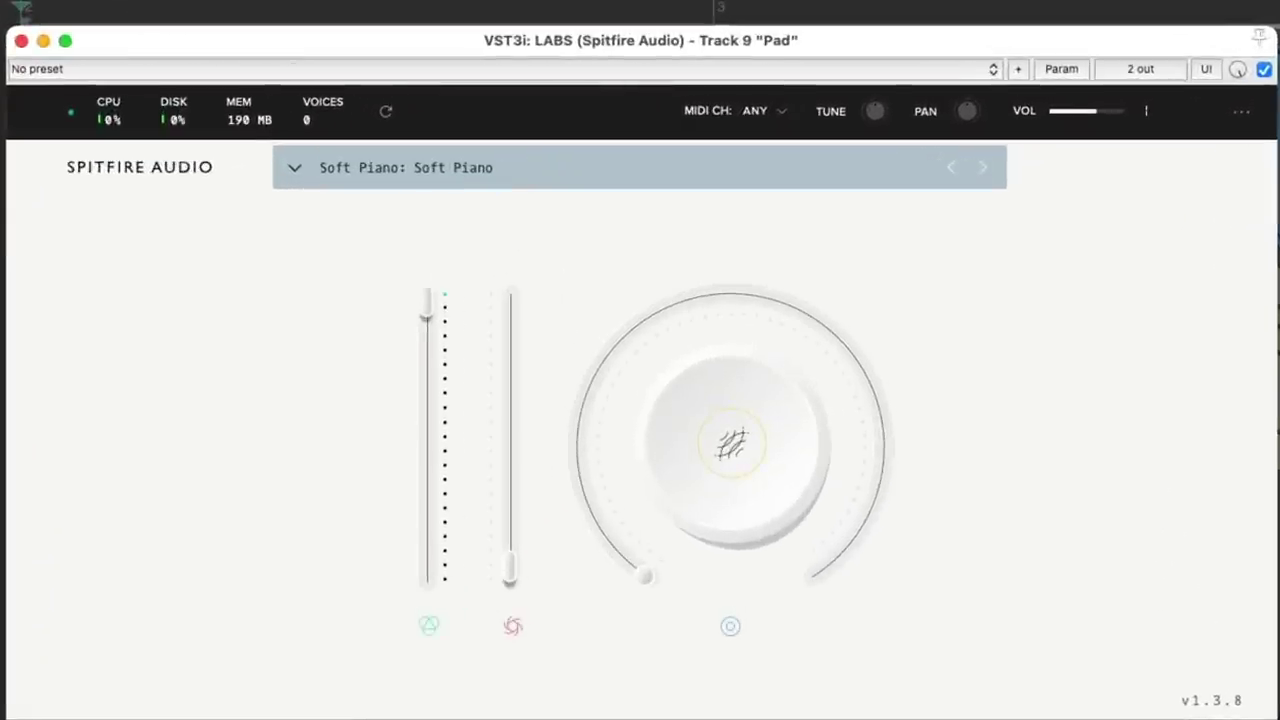
{"action": "left_click", "coordinate": [436, 172]}
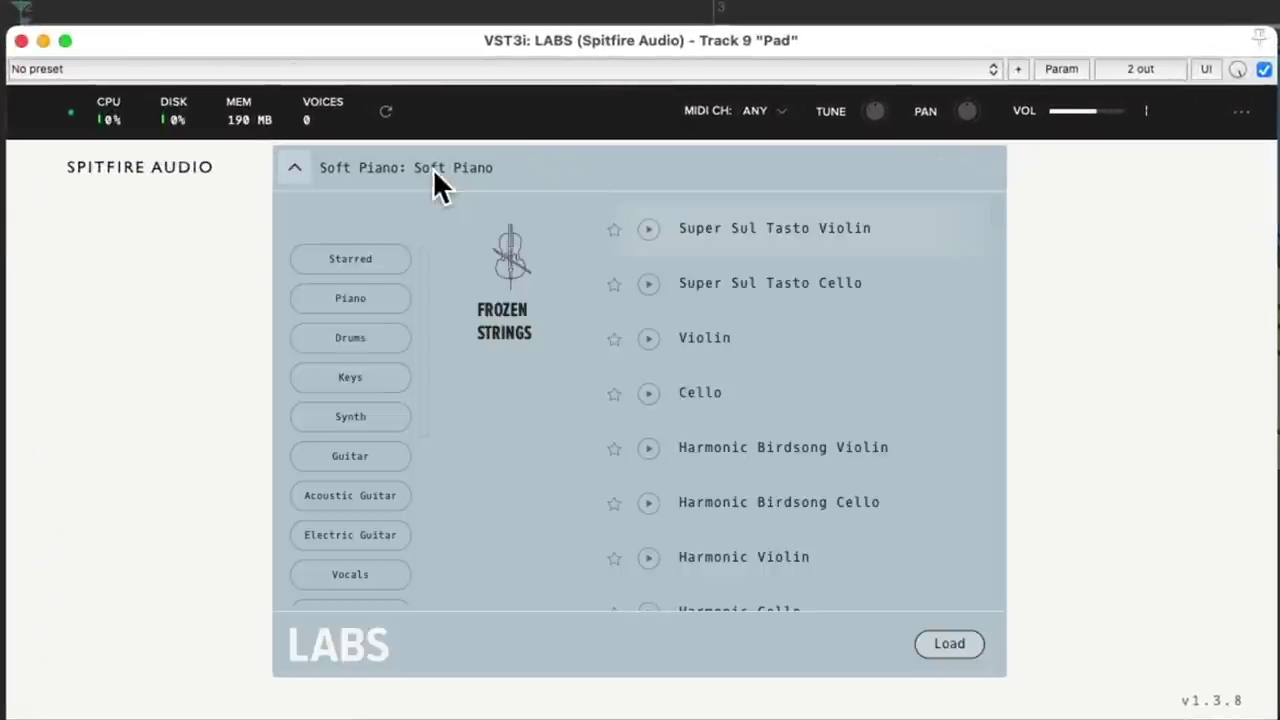
{"action": "left_click", "coordinate": [376, 410]}
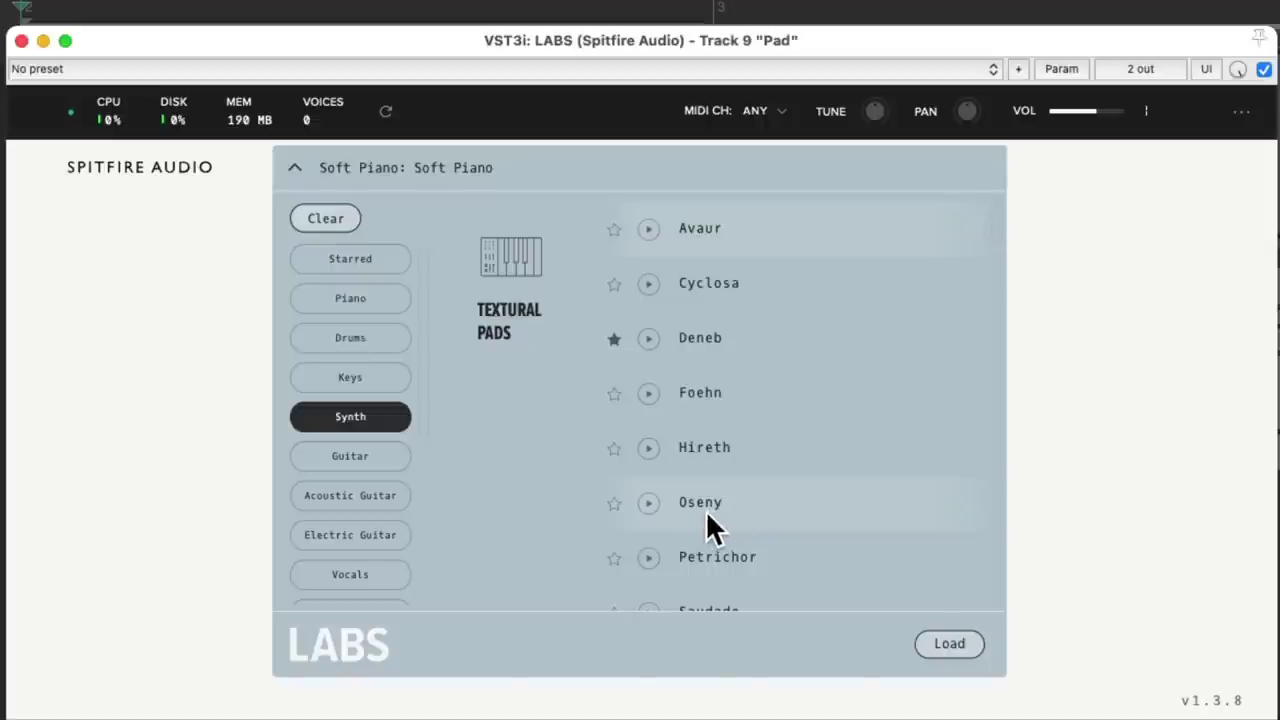
{"action": "double_click", "coordinate": [706, 512]}
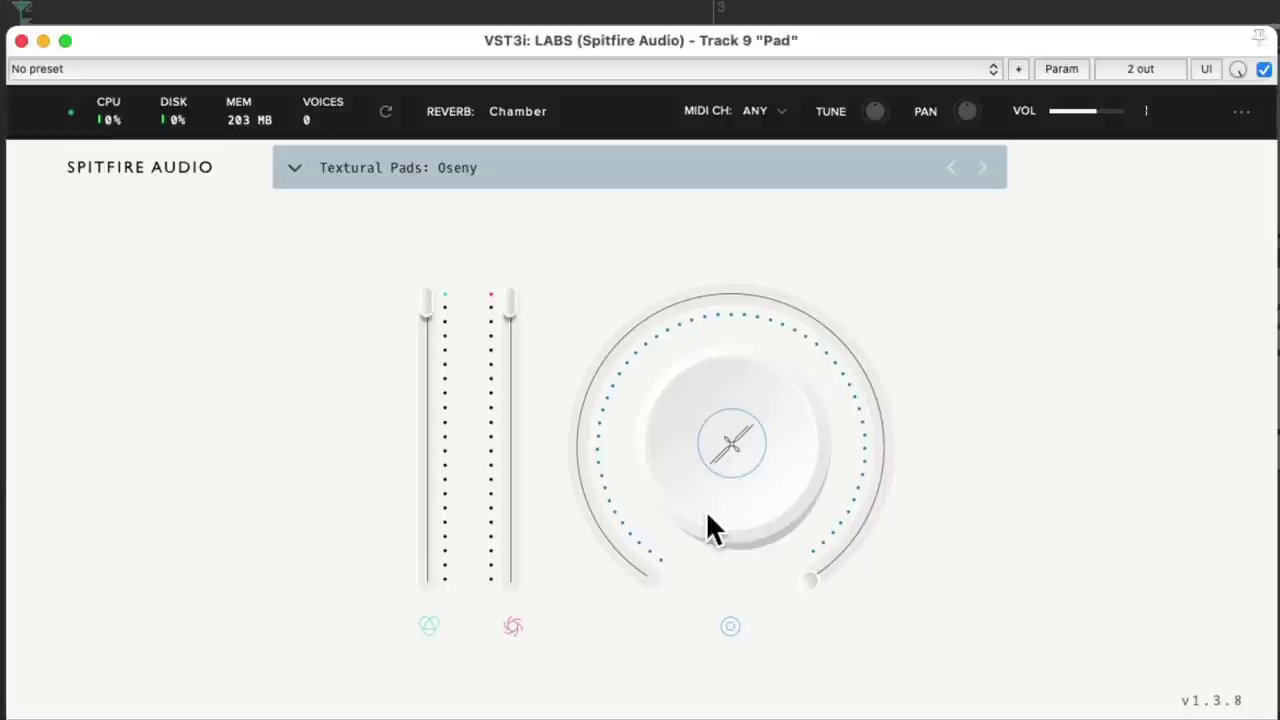
Step: Reduce the Oseny preset's Variation amount
{"action": "mouse_move", "coordinate": [793, 354]}
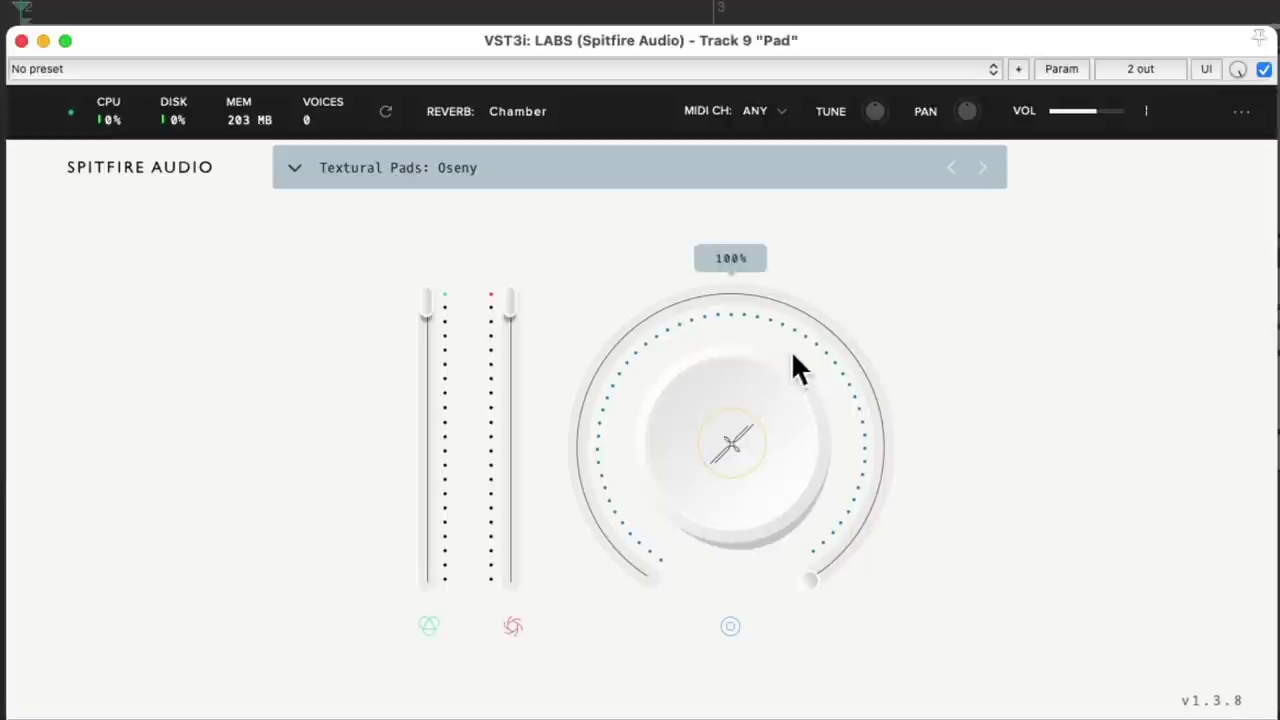
{"action": "left_click", "coordinate": [733, 446]}
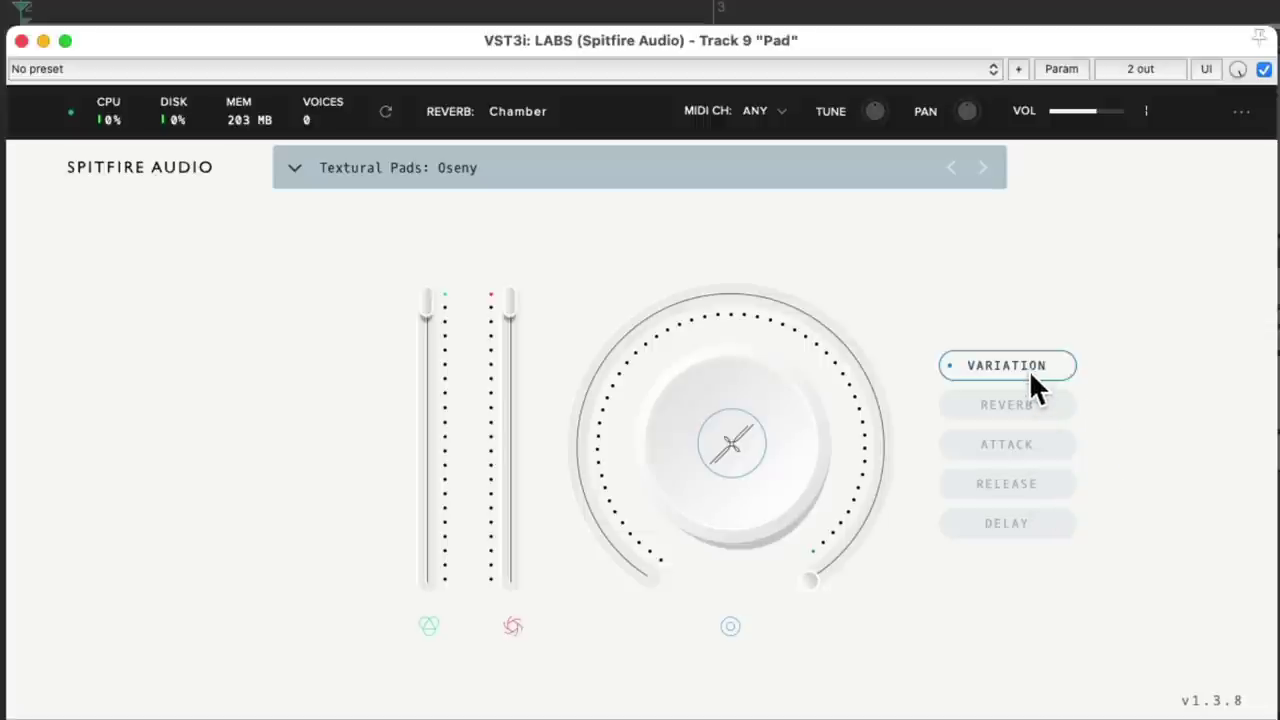
{"action": "left_click_drag", "start_coordinate": [819, 570], "coordinate": [882, 445]}
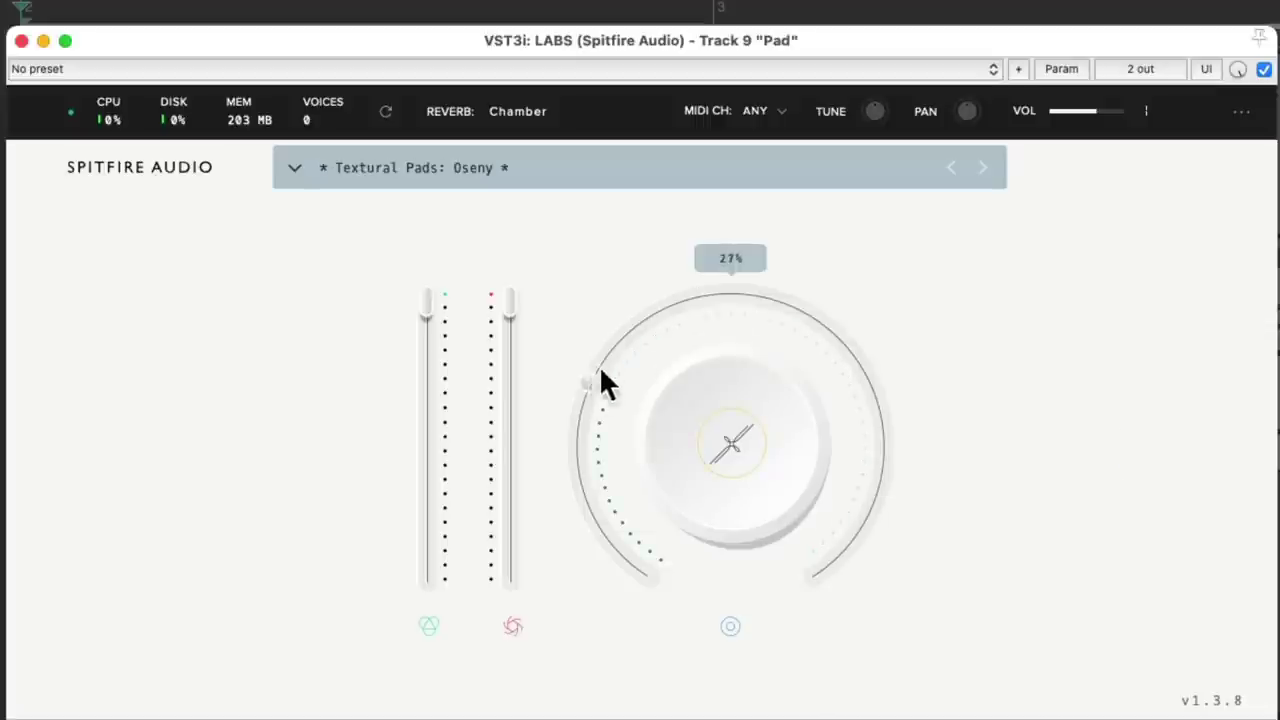
Step: Switch the dial to Attack for a longer attack, and lower Expression to 44%
{"action": "left_click", "coordinate": [737, 440]}
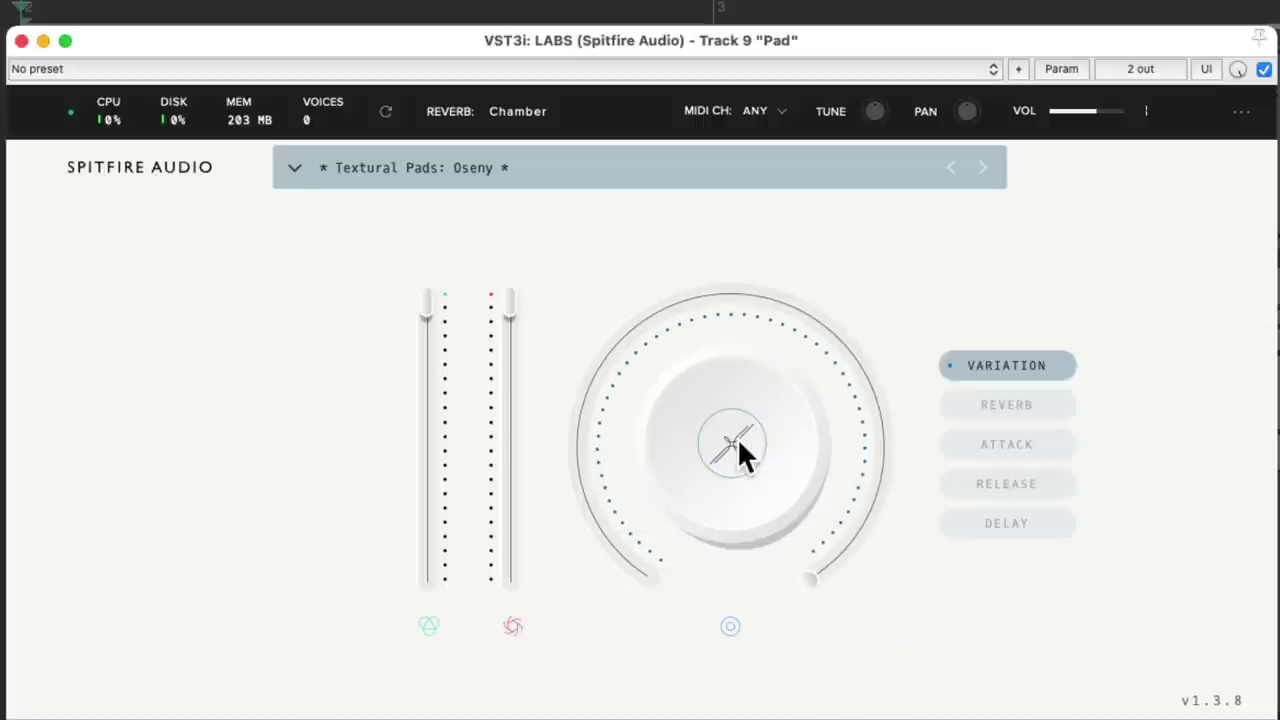
{"action": "left_click", "coordinate": [1012, 410]}
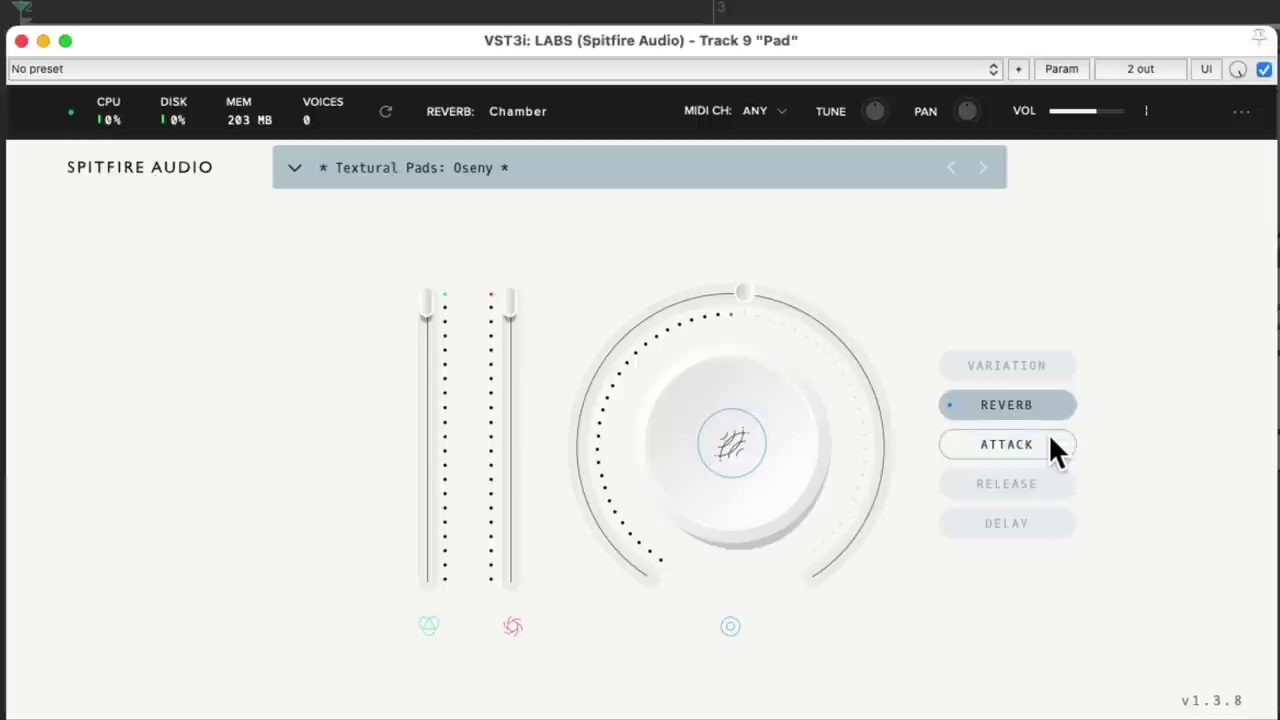
{"action": "left_click", "coordinate": [1048, 433]}
{"action": "left_click_drag", "start_coordinate": [626, 334], "coordinate": [604, 460]}
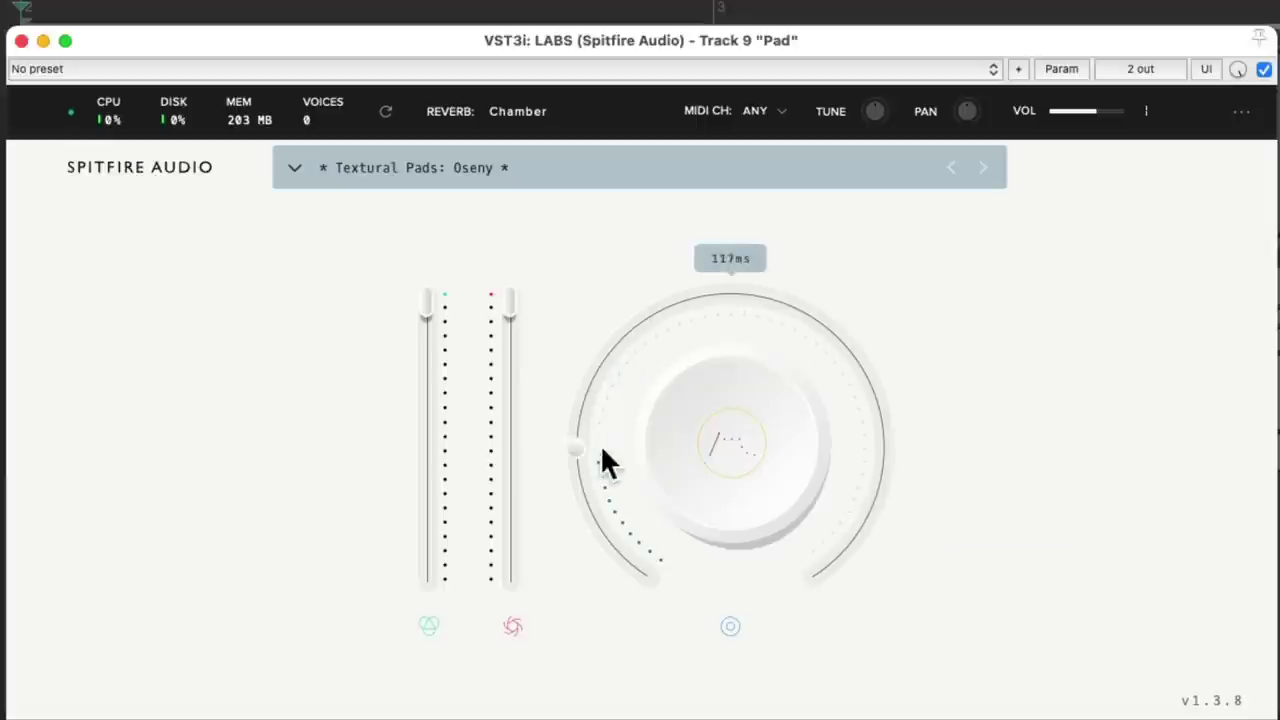
{"action": "left_click_drag", "start_coordinate": [628, 518], "coordinate": [628, 518]}
{"action": "left_click_drag", "start_coordinate": [425, 312], "coordinate": [425, 463]}
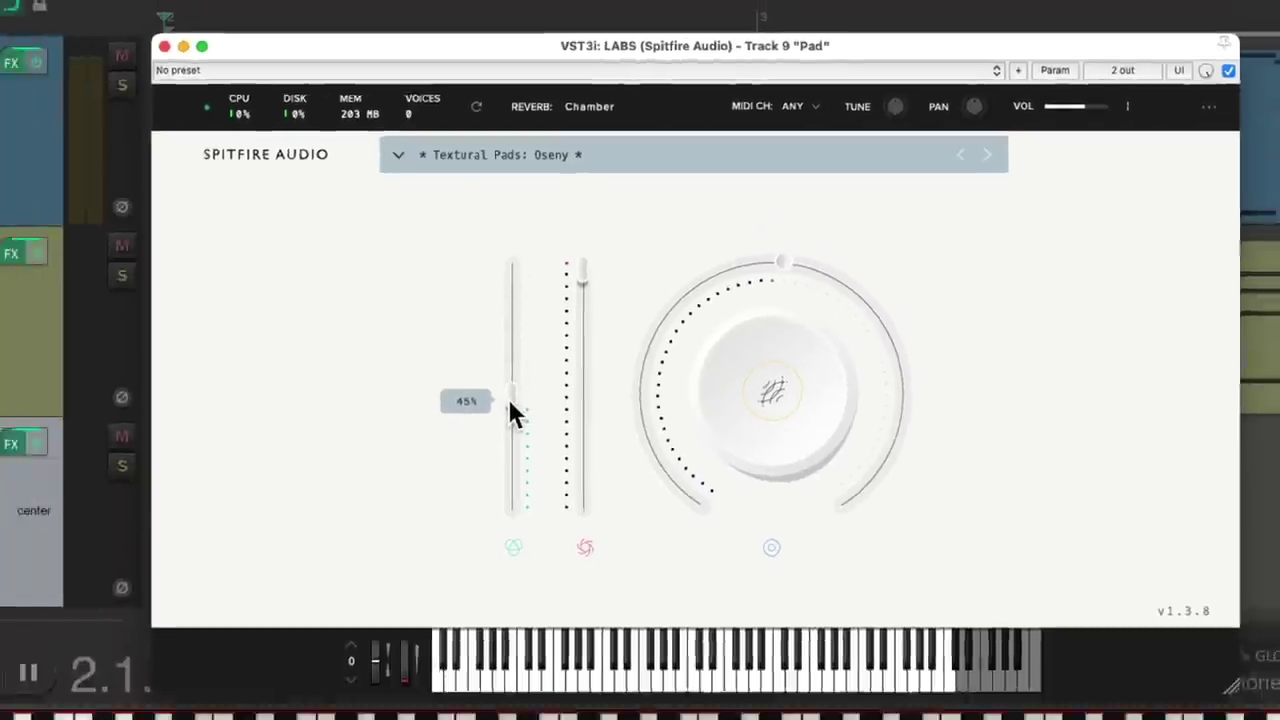
{"action": "left_click_drag", "start_coordinate": [509, 402], "coordinate": [509, 405]}
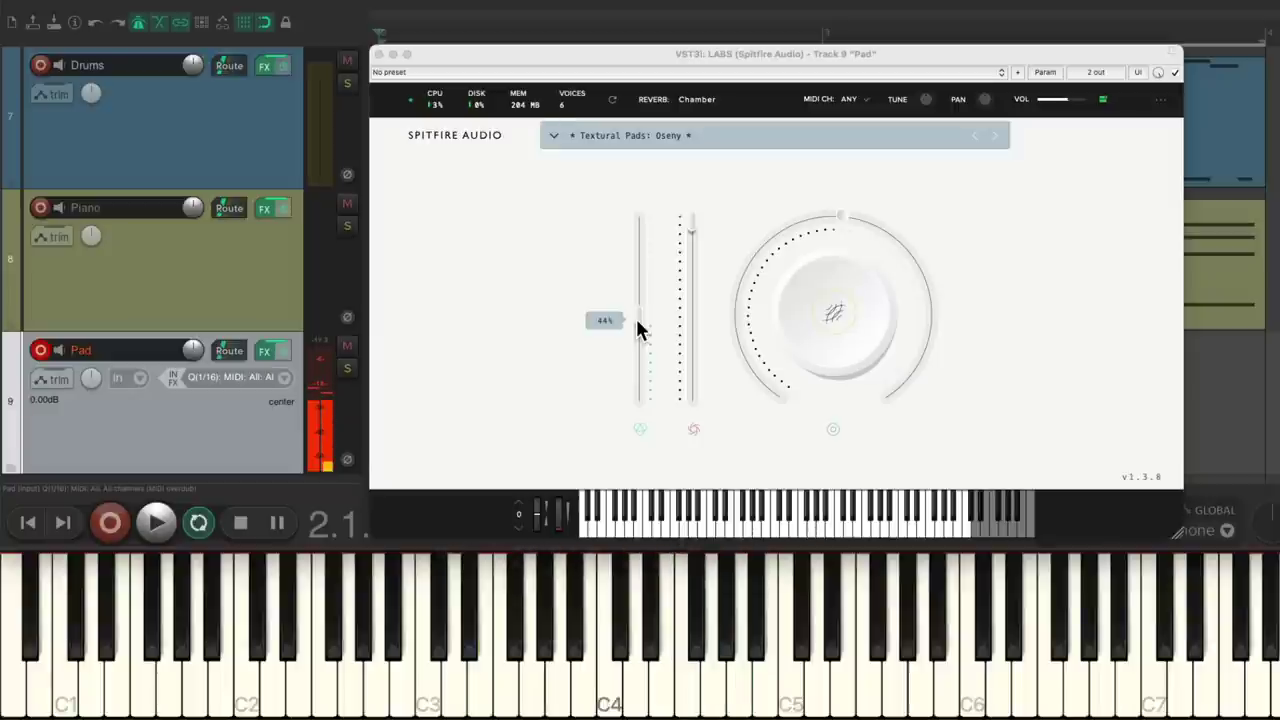
Step: Record the Pad part of long held notes
{"action": "left_click", "coordinate": [379, 55]}
{"action": "key", "text": "ctrl+r"}
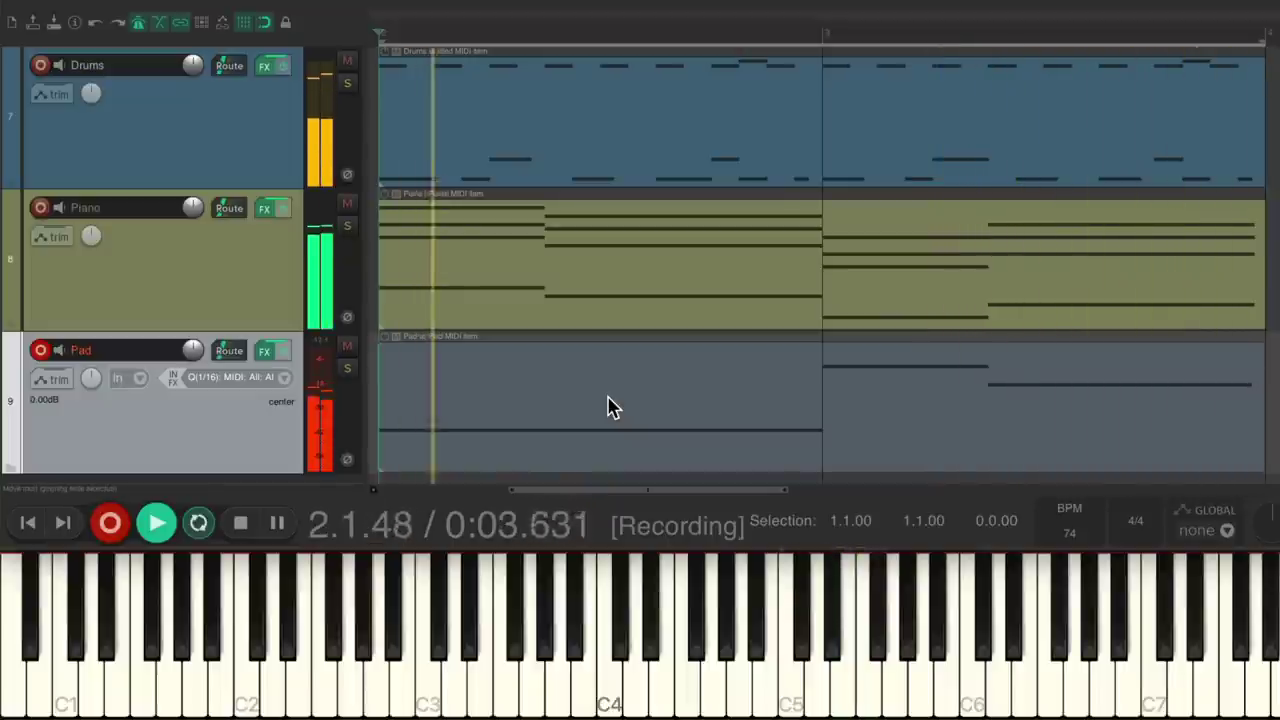
{"action": "key", "text": "ctrl+r"}
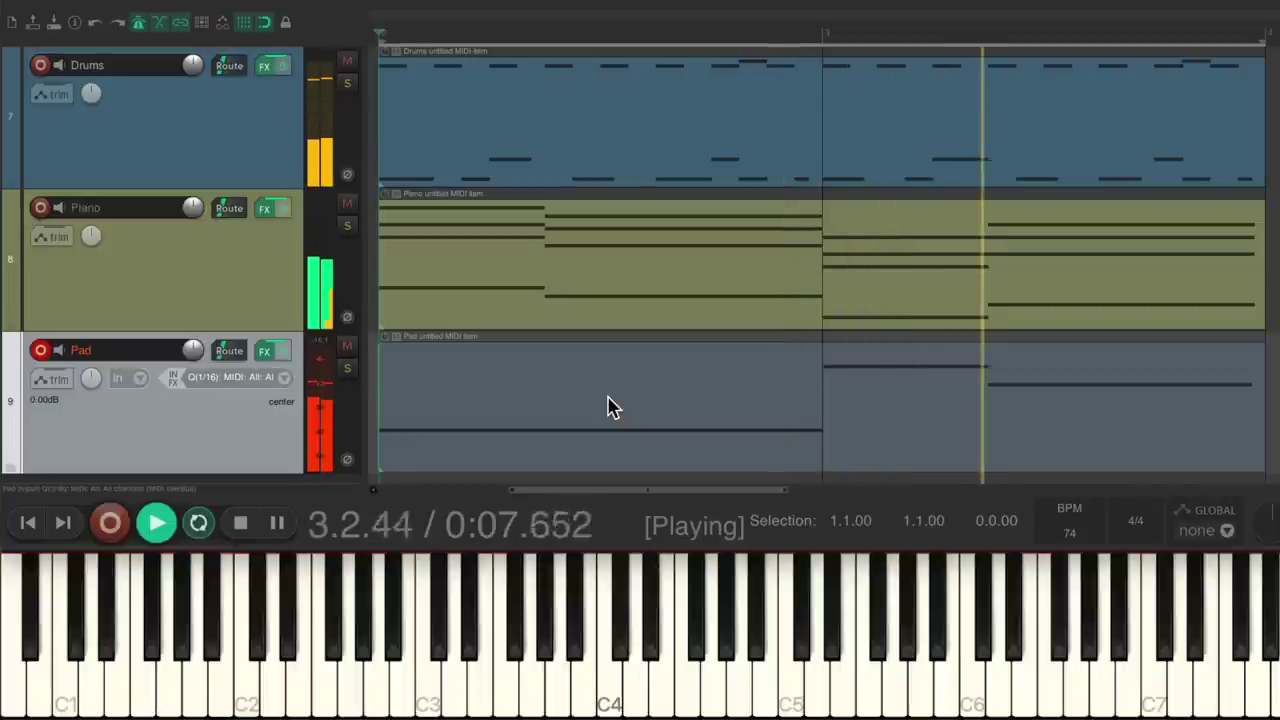
Step: Audition the Pad track solo, then stop playback and unsolo it
{"action": "left_click", "coordinate": [348, 369]}
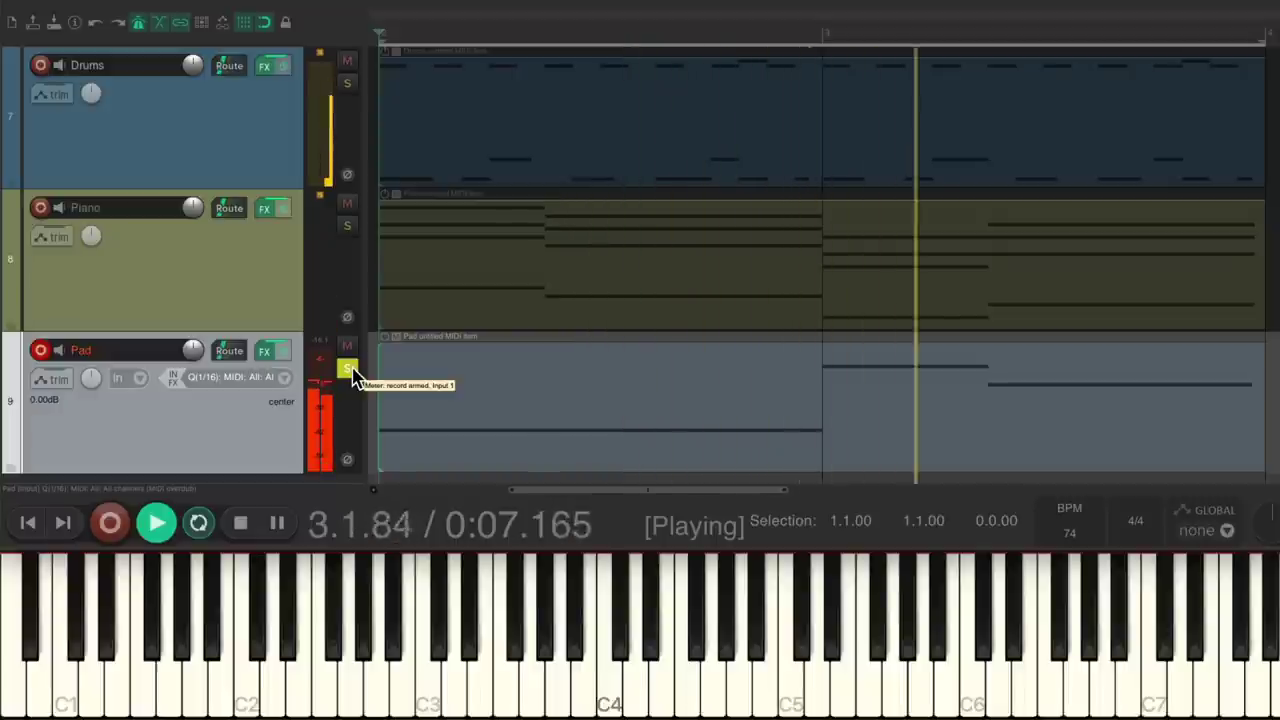
{"action": "key", "text": "space"}
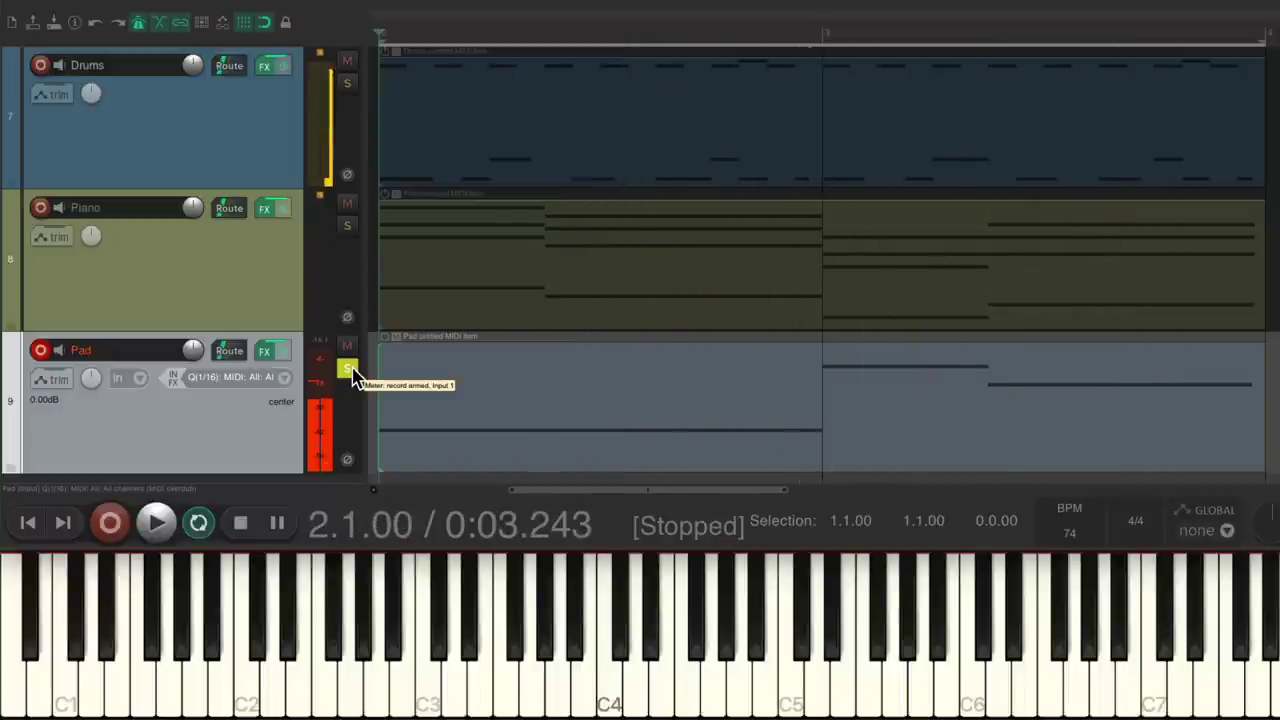
{"action": "left_click", "coordinate": [348, 369]}
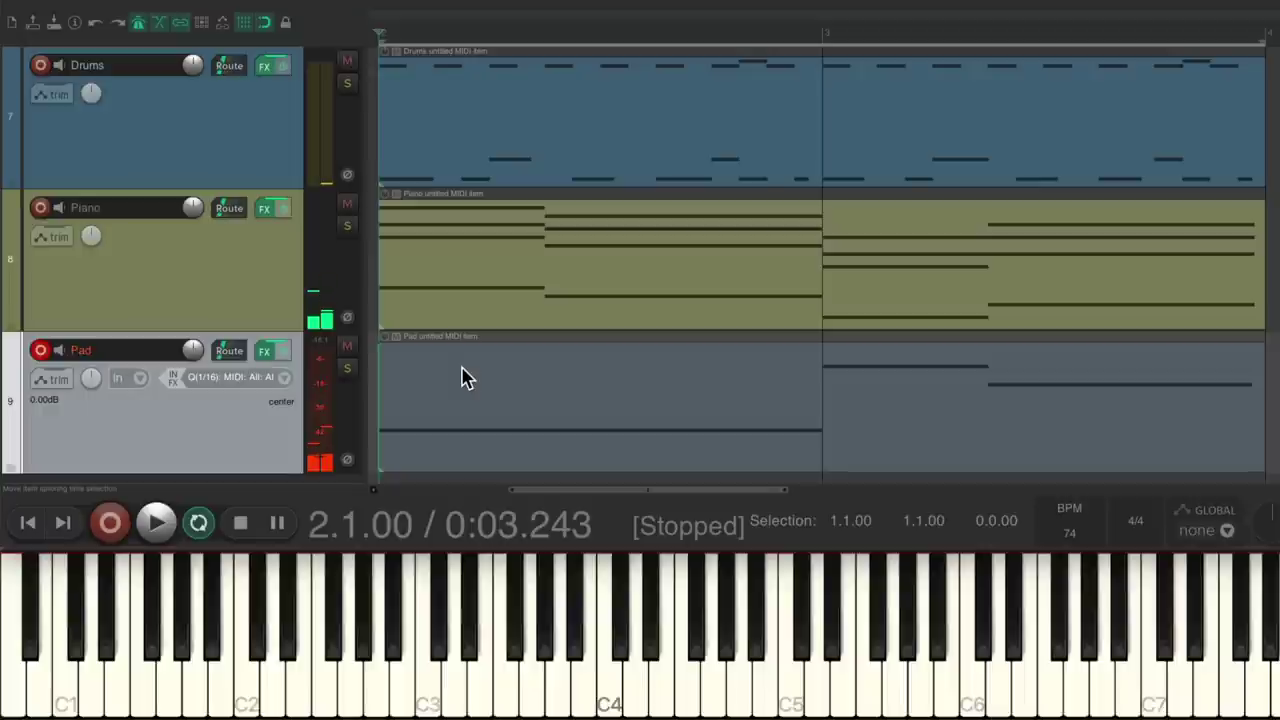
Step: Readjust the Pad LABS expression slider, leaving it at 44%, and close the plugin window
{"action": "left_click", "coordinate": [269, 352]}
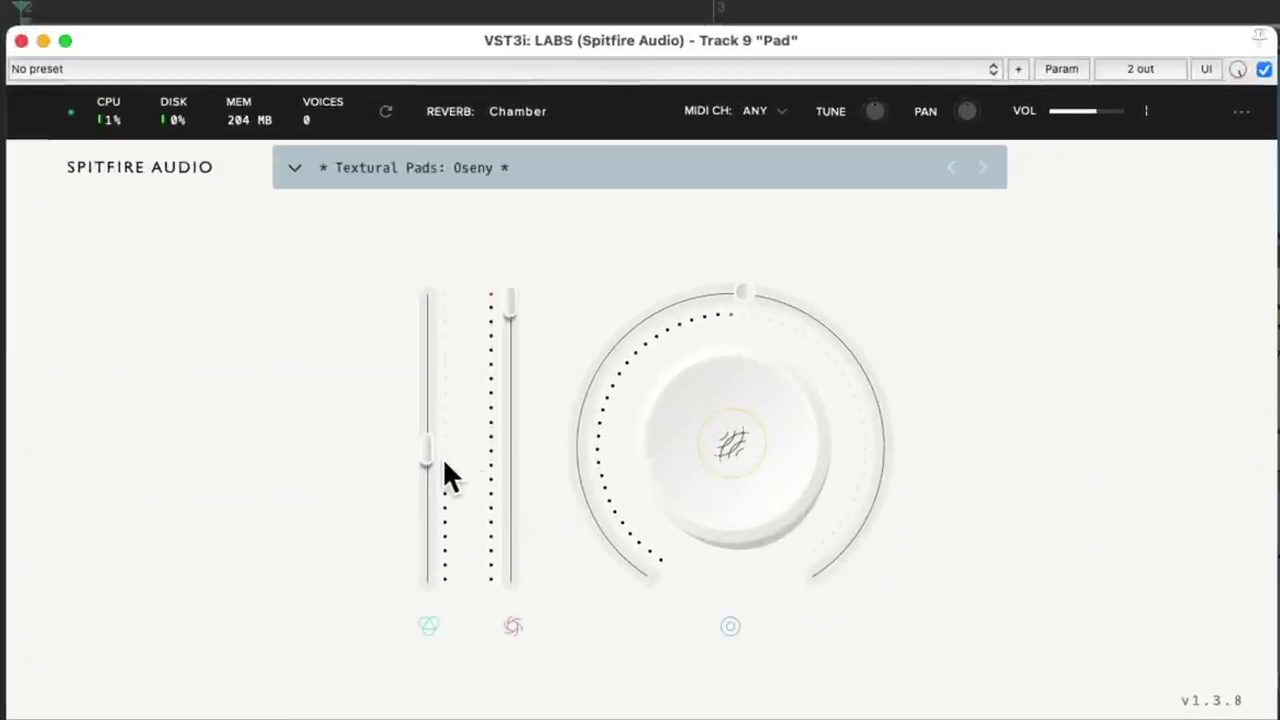
{"action": "mouse_move", "coordinate": [431, 463]}
{"action": "left_mouse_down"}
{"action": "mouse_move", "coordinate": [434, 323]}
{"action": "mouse_move", "coordinate": [421, 577]}
{"action": "mouse_move", "coordinate": [430, 455]}
{"action": "left_mouse_up"}
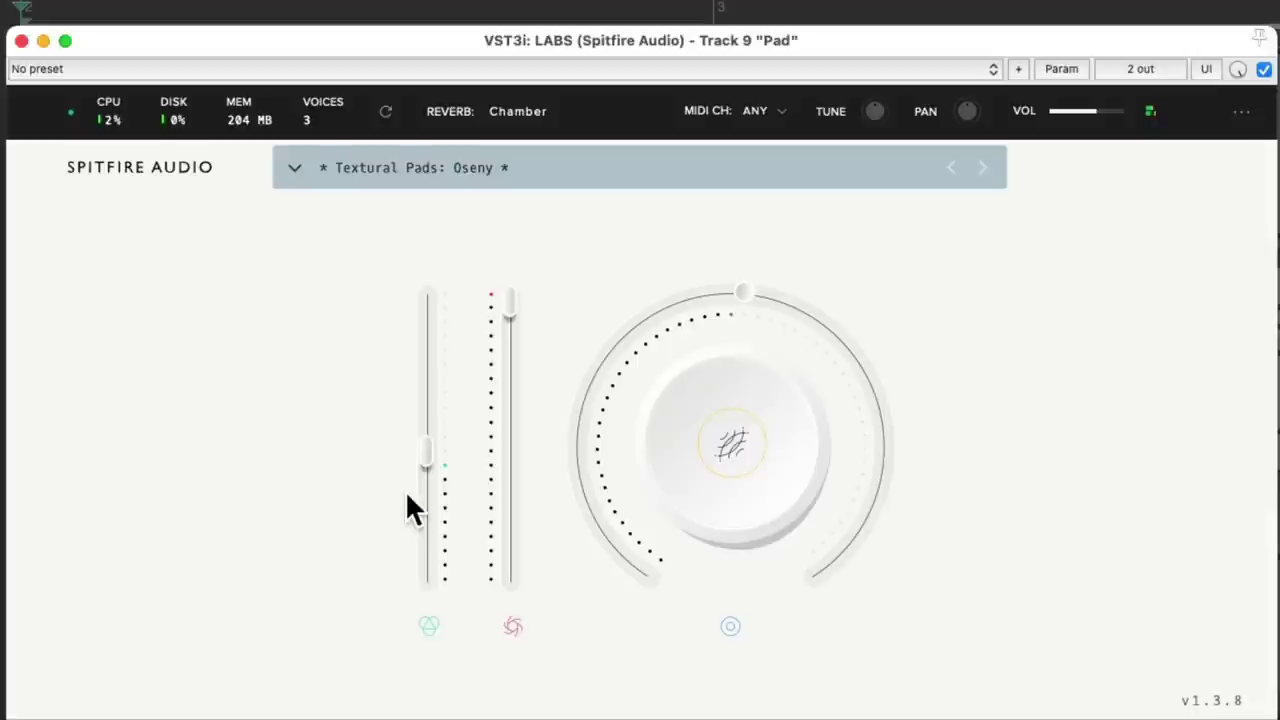
{"action": "left_click", "coordinate": [22, 41]}
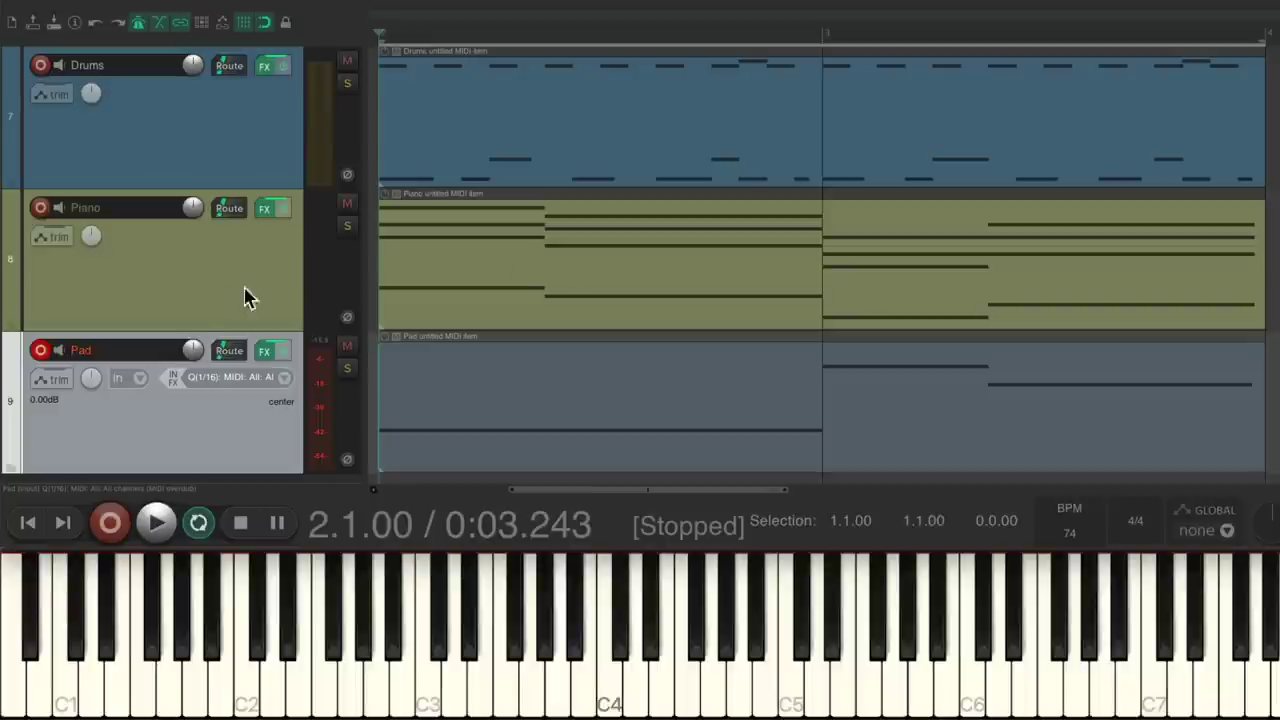
Step: Disarm the Pad track, duplicate it, delete the copied MIDI part, and rename the copy 'Guitar'
{"action": "left_click", "coordinate": [41, 352]}
{"action": "right_click", "coordinate": [225, 403]}
{"action": "left_click", "coordinate": [232, 396]}
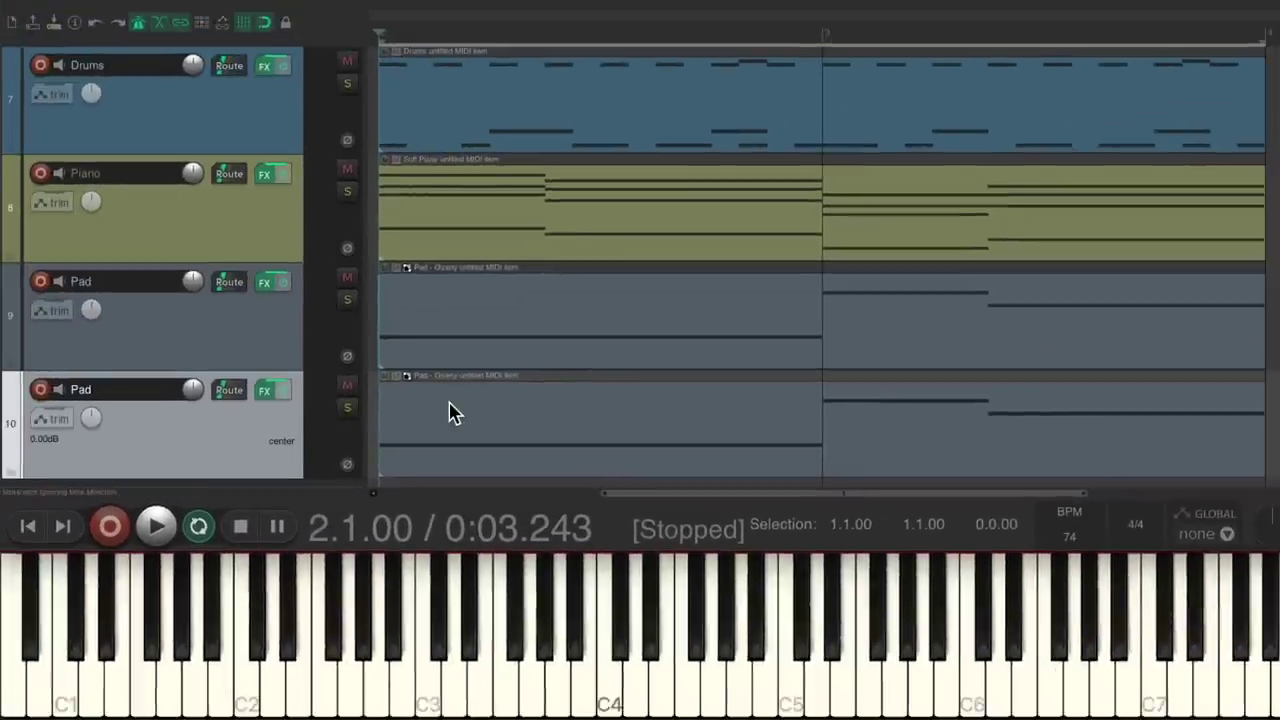
{"action": "left_click", "coordinate": [449, 409]}
{"action": "key", "text": "Delete"}
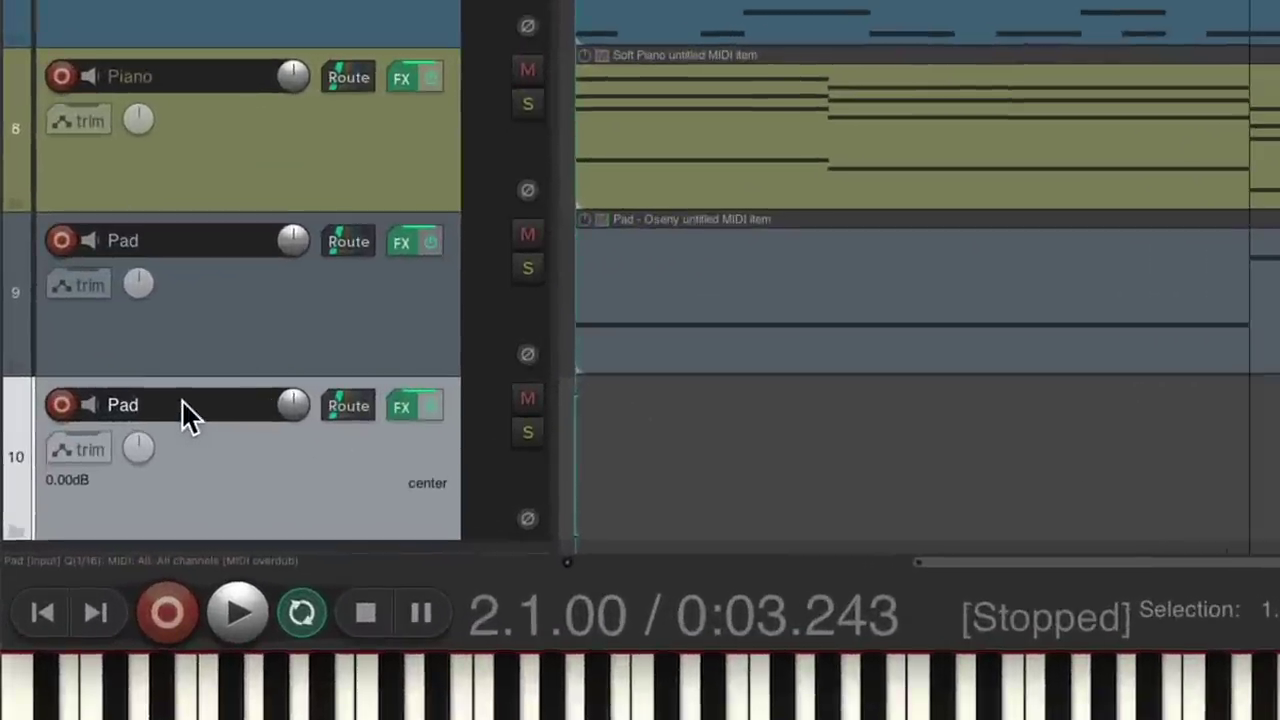
{"action": "double_click", "coordinate": [181, 404]}
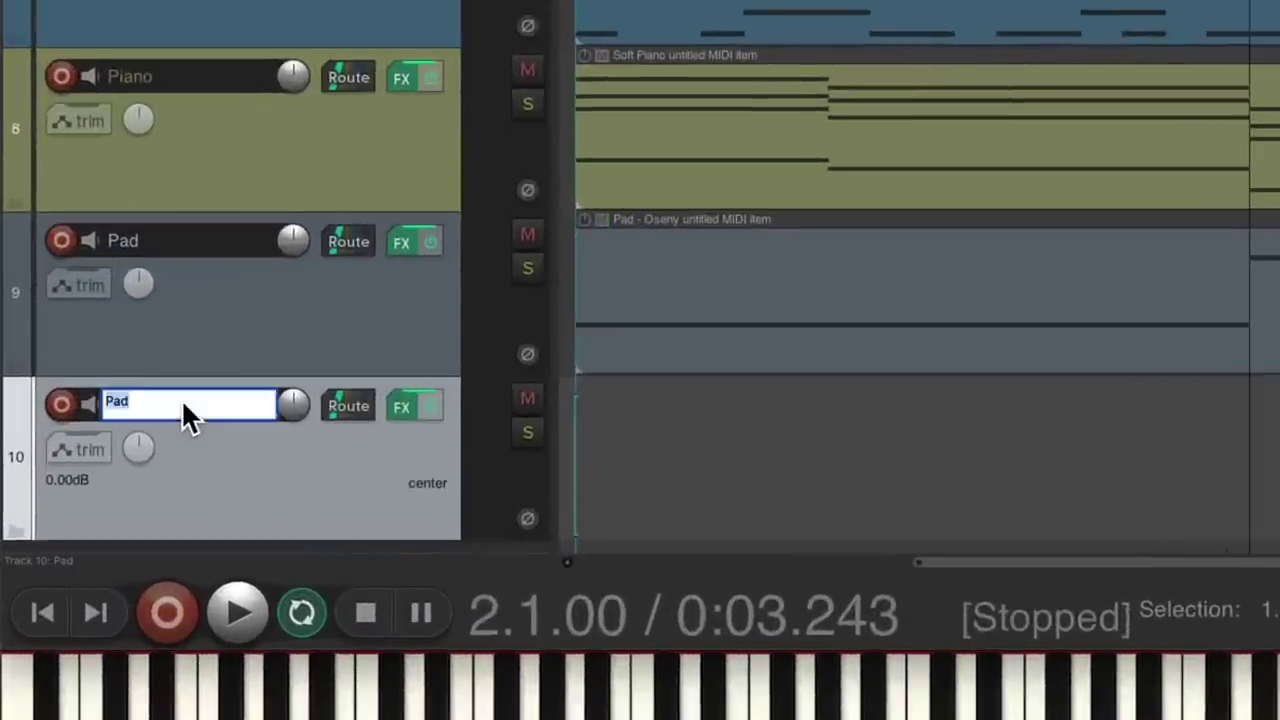
{"action": "type", "text": "Guitar"}
{"action": "key", "text": "Return"}
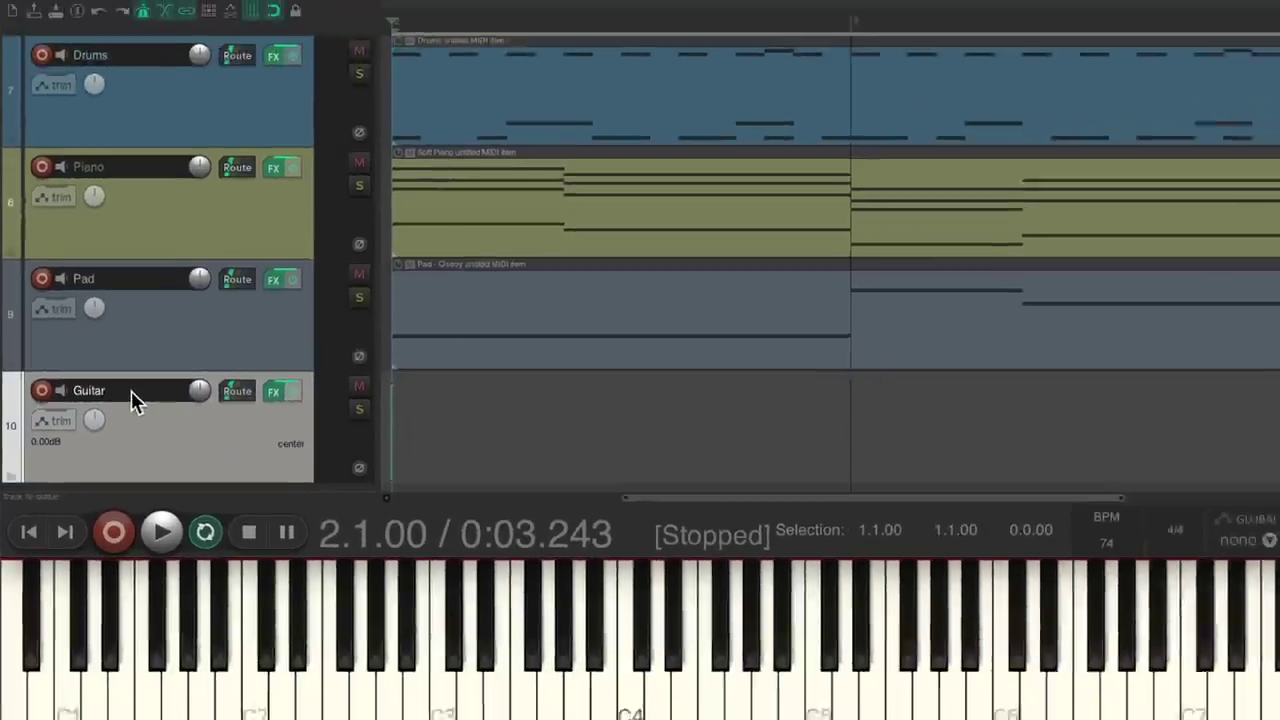
Step: Load the Moon Guitar 01 patch from the Guitar category into the Guitar track's LABS instrument
{"action": "left_click", "coordinate": [264, 391]}
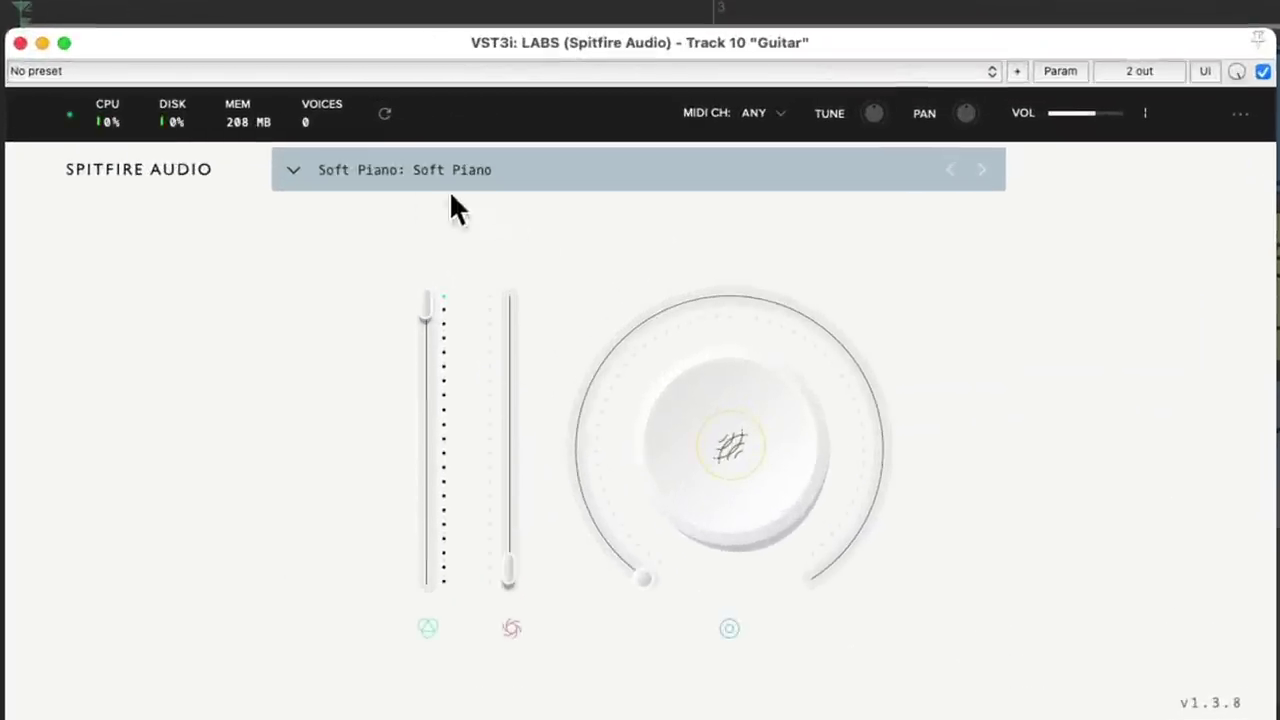
{"action": "left_click", "coordinate": [368, 180]}
{"action": "left_click", "coordinate": [349, 458]}
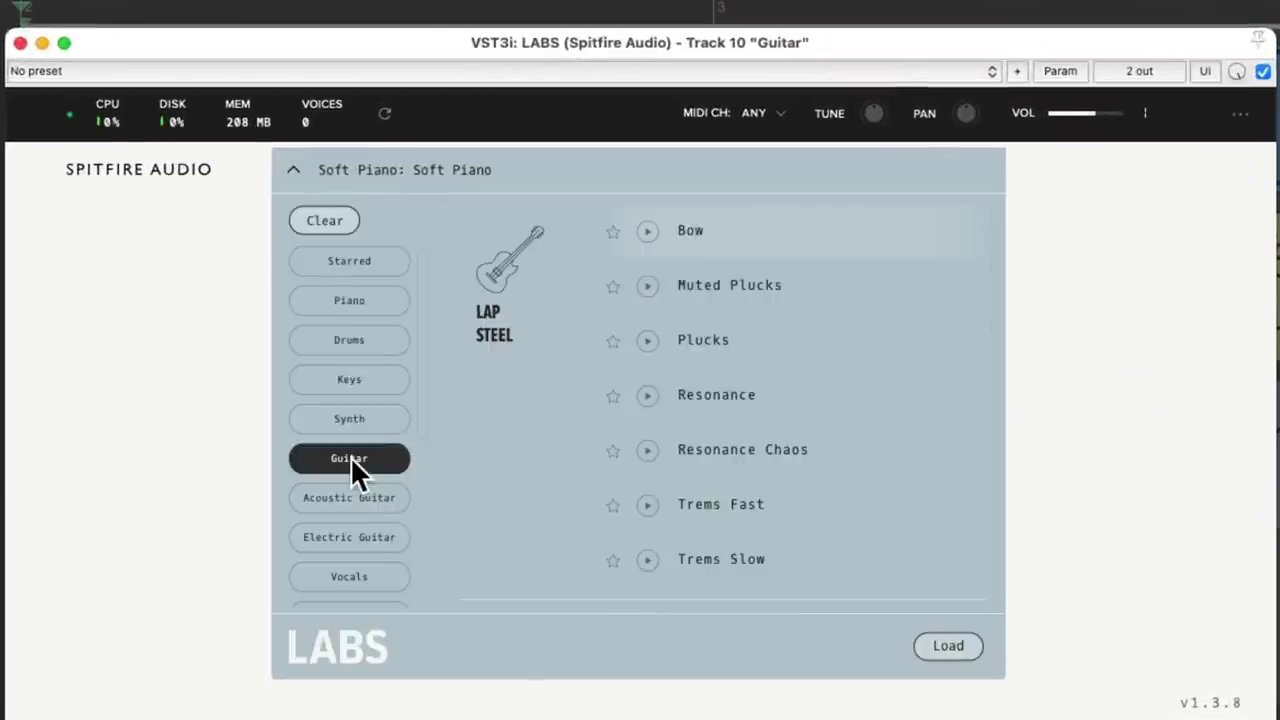
{"action": "scroll", "coordinate": [775, 505], "scroll_direction": "down", "scroll_amount": 3}
{"action": "scroll", "coordinate": [775, 505], "scroll_direction": "down", "scroll_amount": 1}
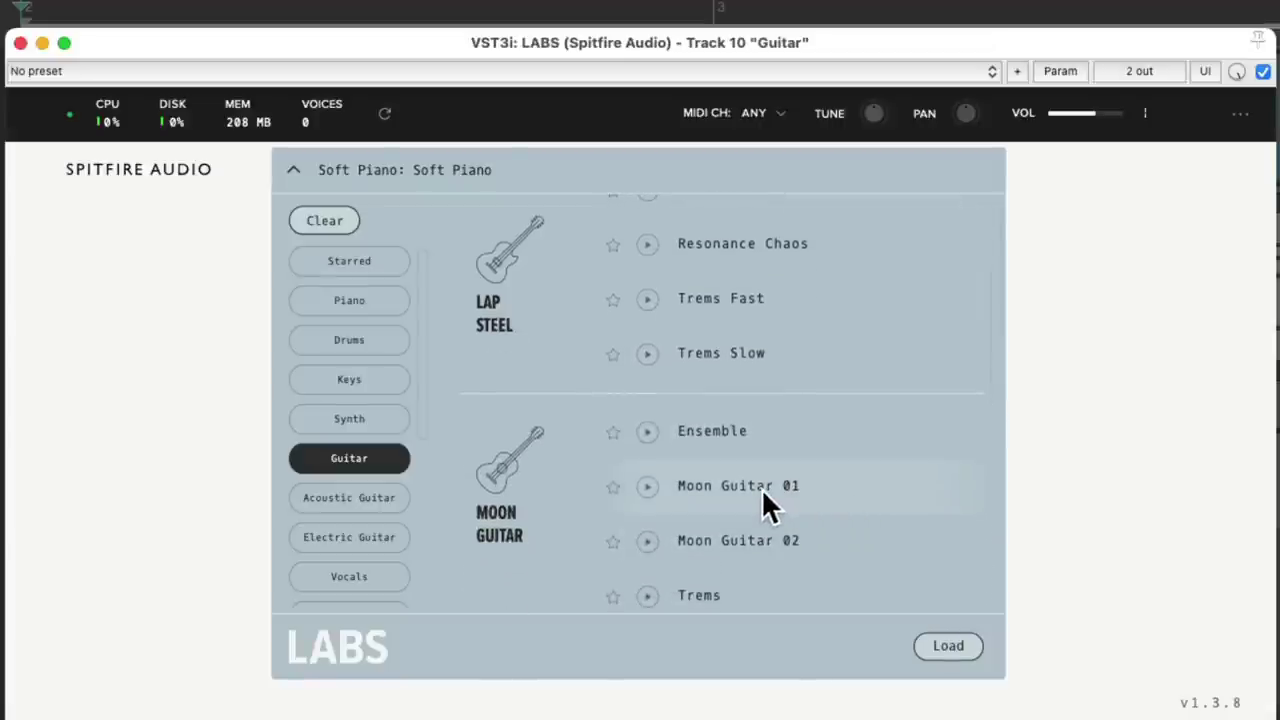
{"action": "double_click", "coordinate": [677, 496]}
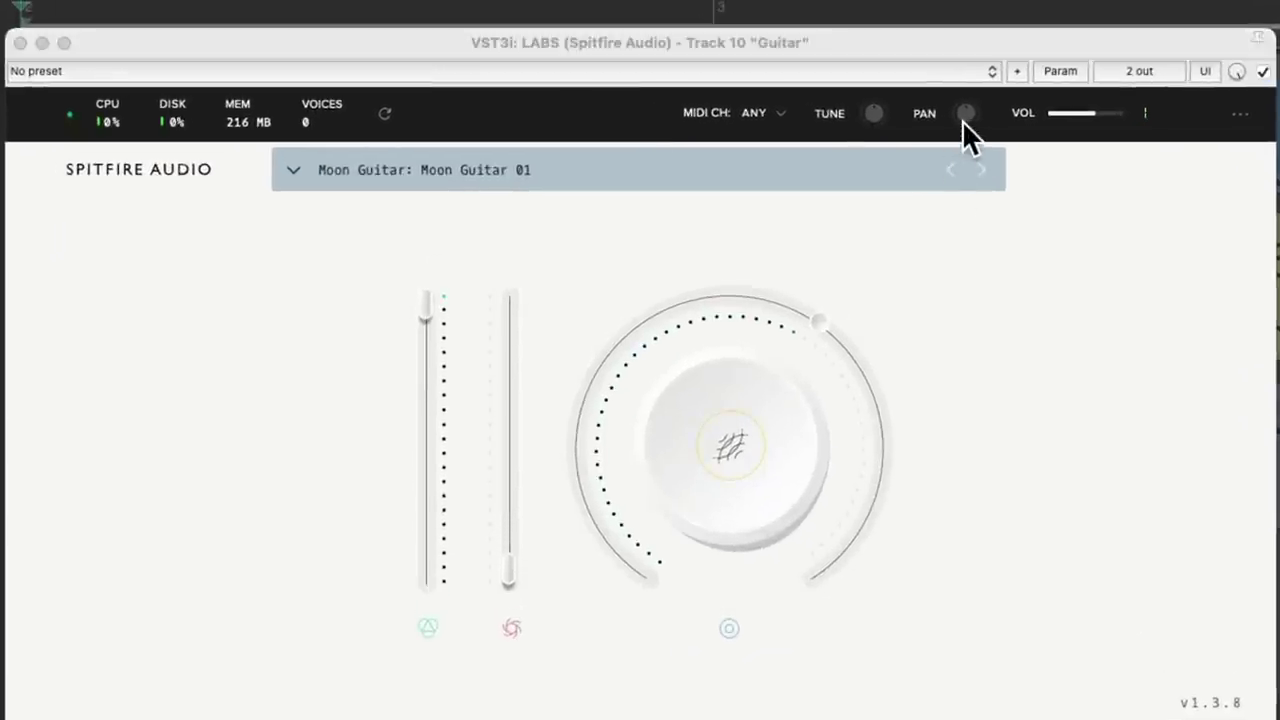
Step: Pan Moon Guitar 01 off centre, set the dial to reverb at 81%, and close LABS
{"action": "left_click_drag", "start_coordinate": [962, 121], "coordinate": [957, 32]}
{"action": "left_click", "coordinate": [755, 440]}
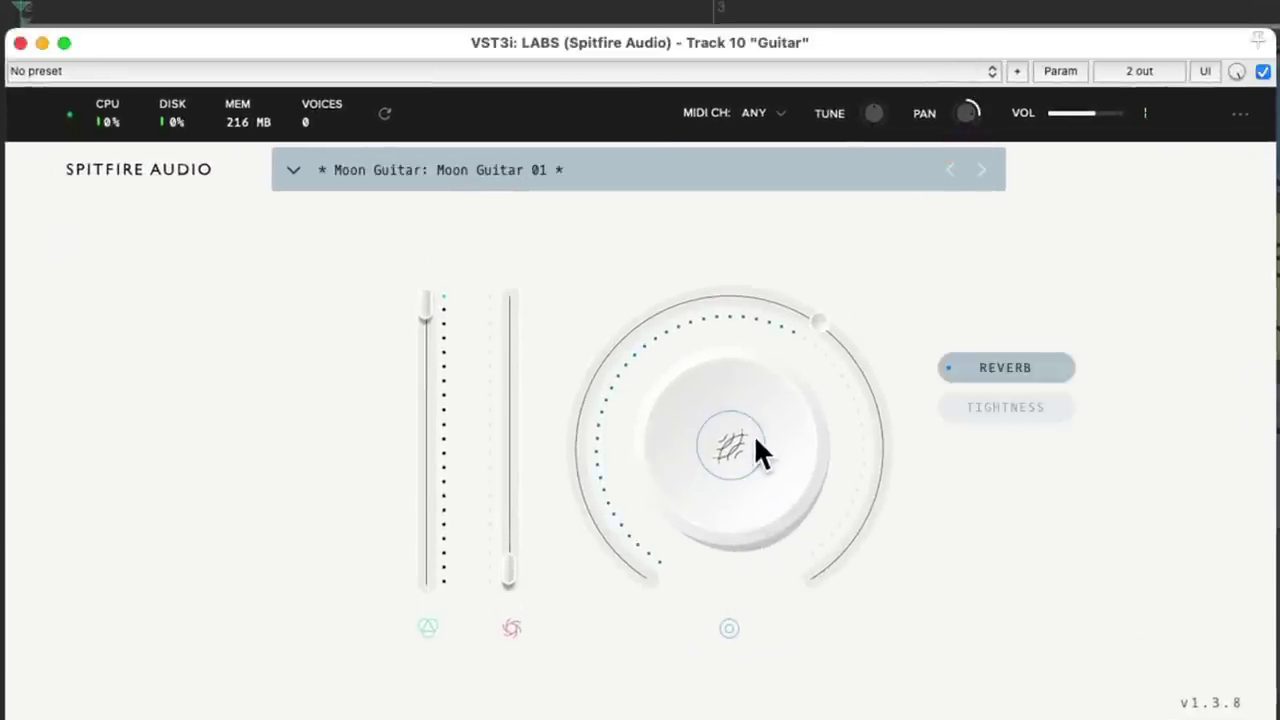
{"action": "left_click", "coordinate": [988, 362]}
{"action": "left_click_drag", "start_coordinate": [836, 317], "coordinate": [851, 336]}
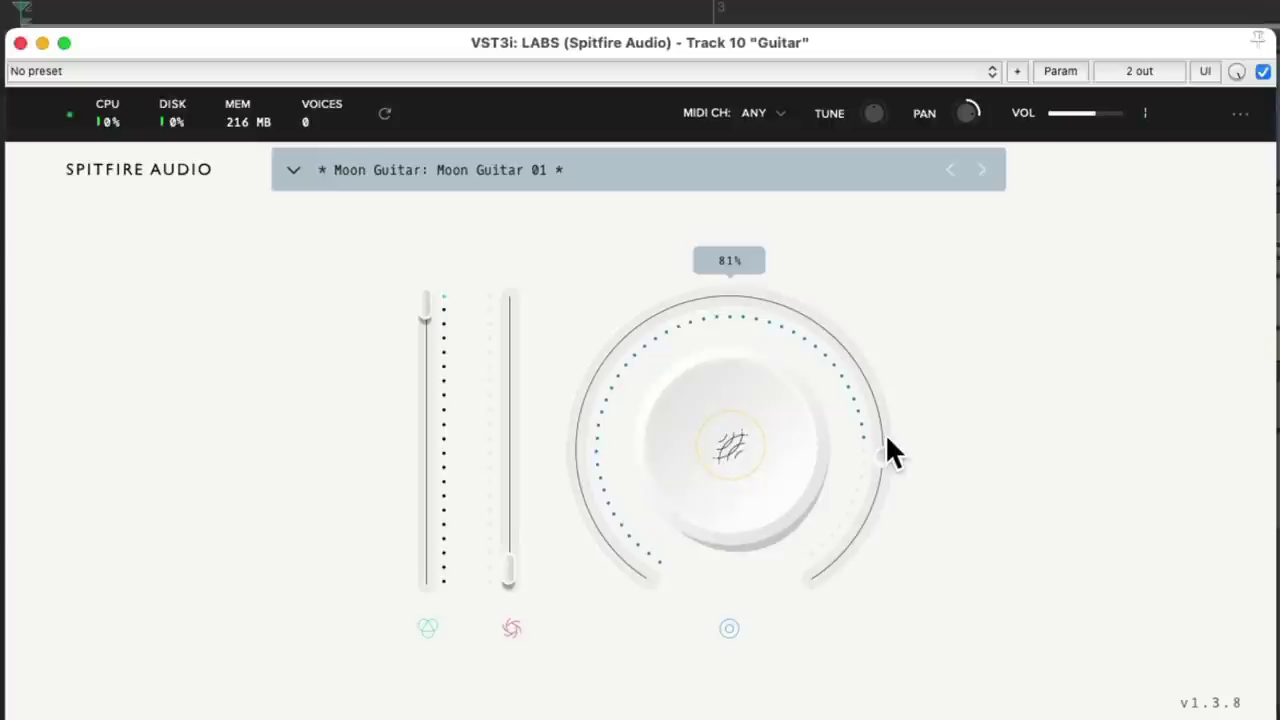
{"action": "left_click", "coordinate": [20, 40]}
Step: Record a descending MIDI guitar line on the Guitar track, then stop playback
{"action": "key", "text": "ctrl+r"}
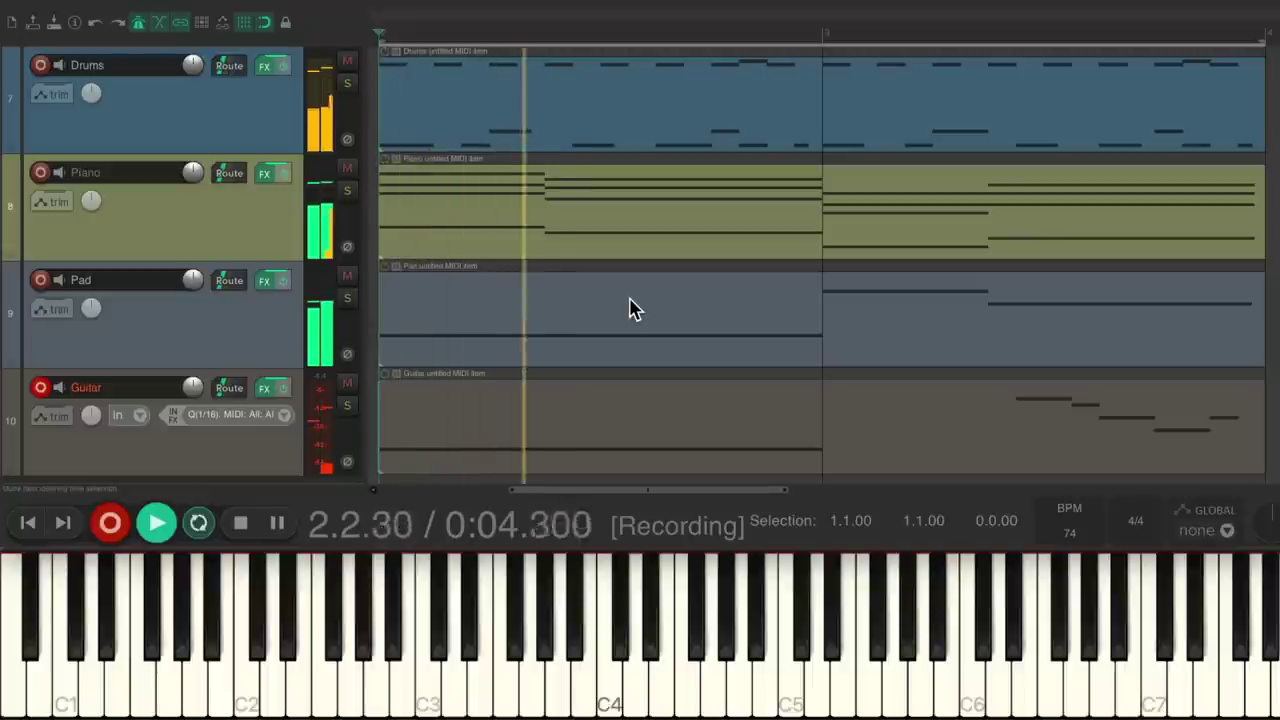
{"action": "key", "text": "ctrl+r"}
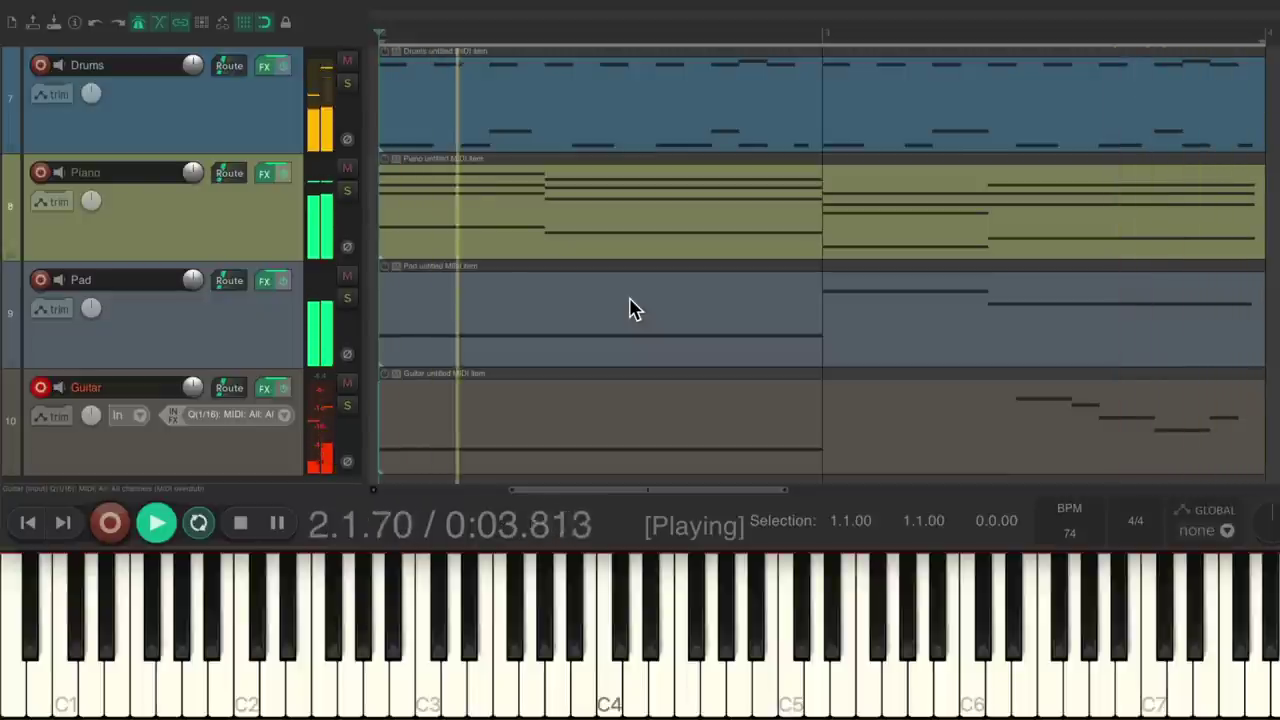
{"action": "key", "text": "space"}
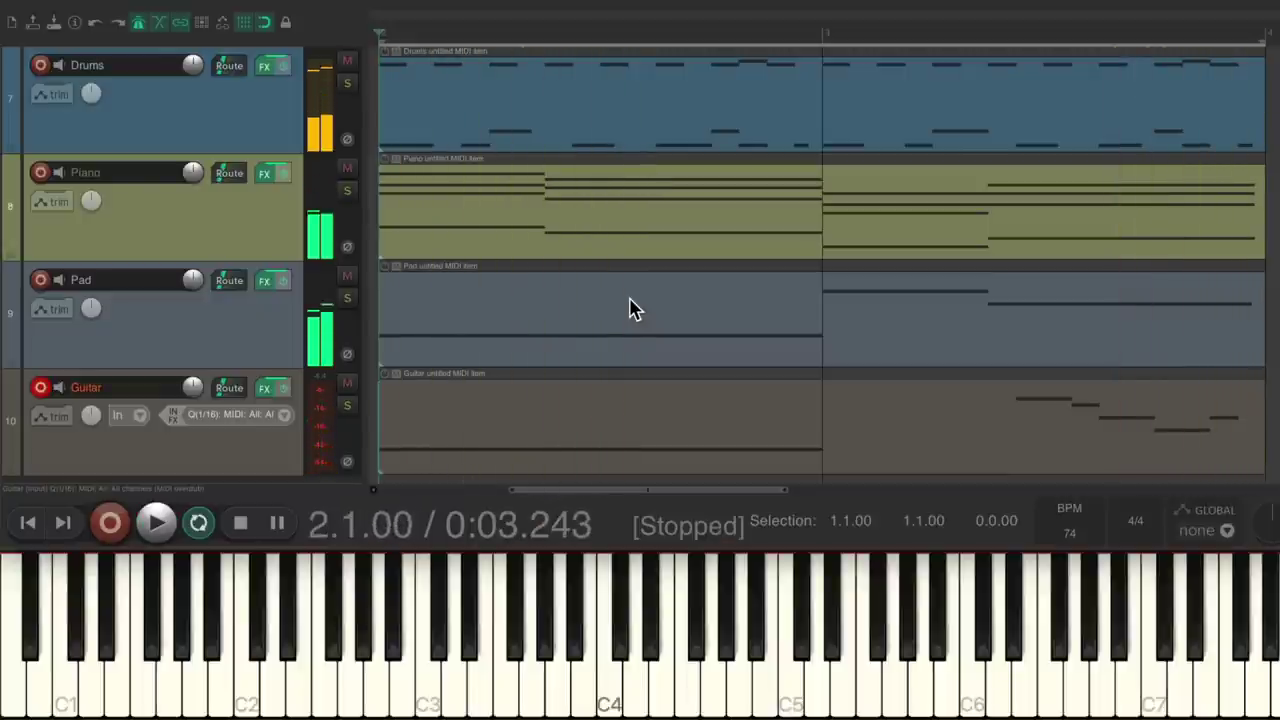
Step: Disarm Guitar, duplicate it as 'Strings', delete the copied MIDI item, and arm Strings
{"action": "left_click", "coordinate": [41, 388]}
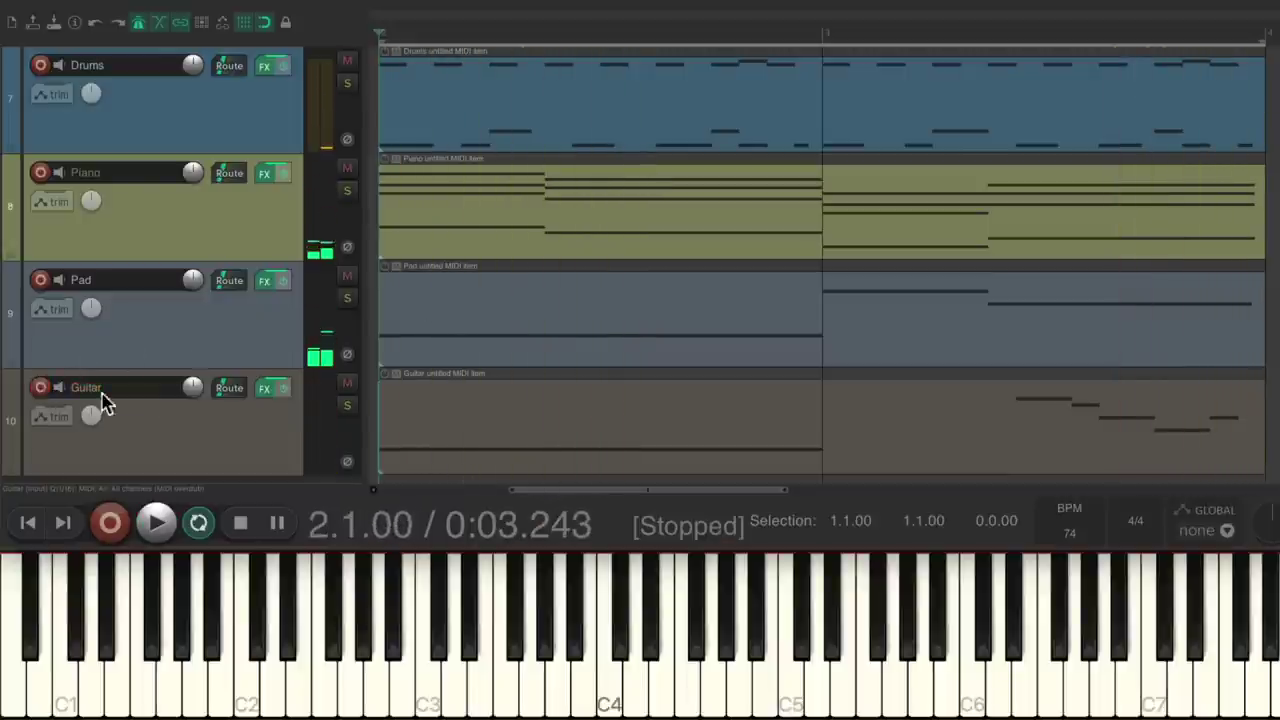
{"action": "right_click", "coordinate": [222, 444]}
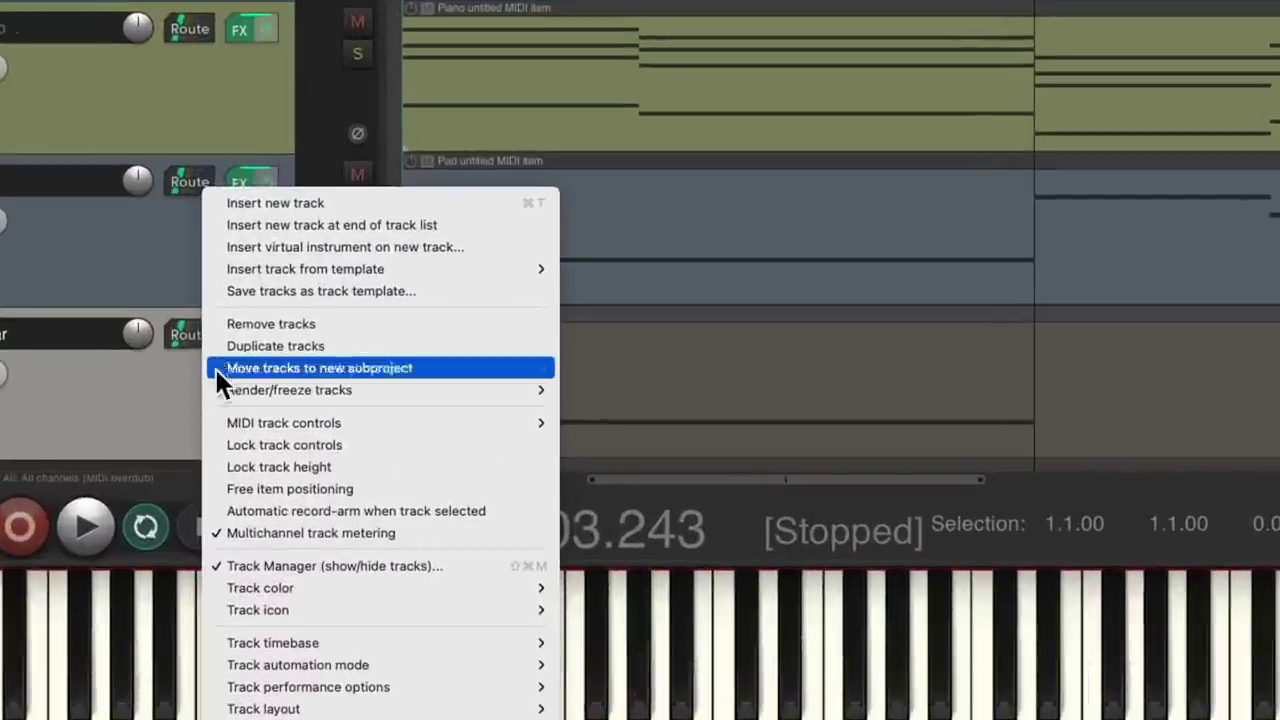
{"action": "left_click", "coordinate": [222, 402]}
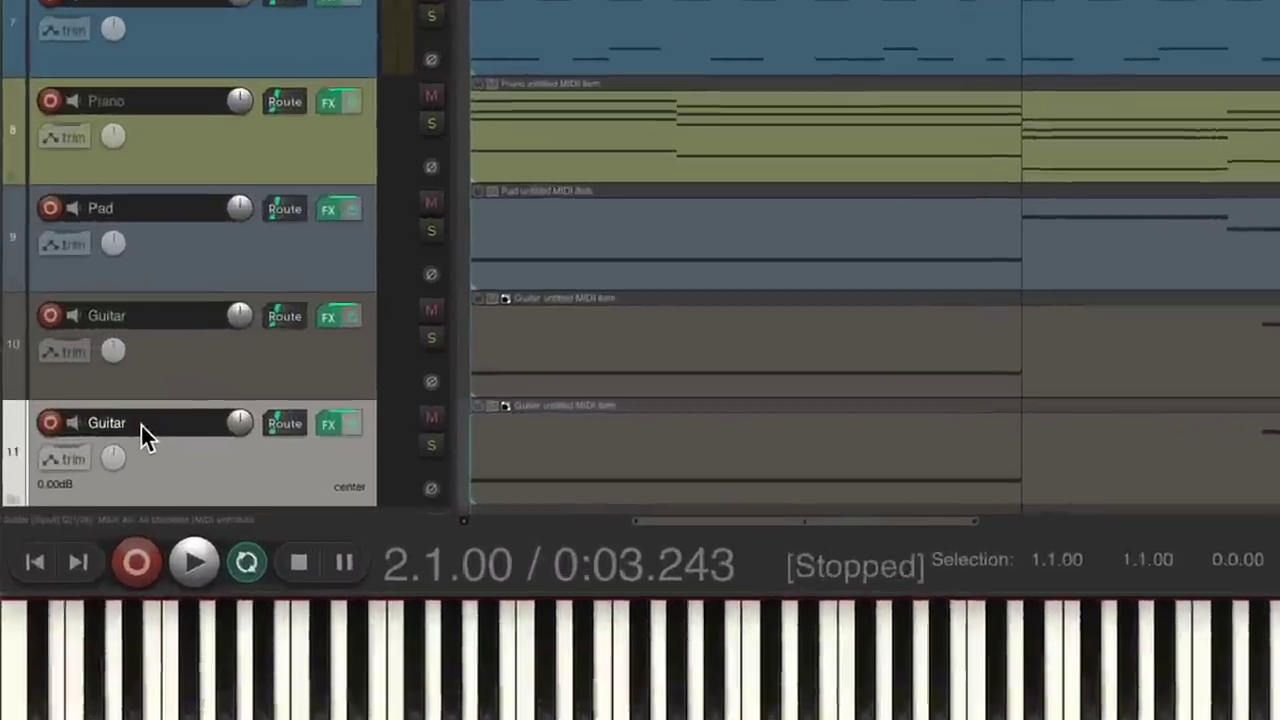
{"action": "double_click", "coordinate": [66, 389]}
{"action": "type", "text": "Strings"}
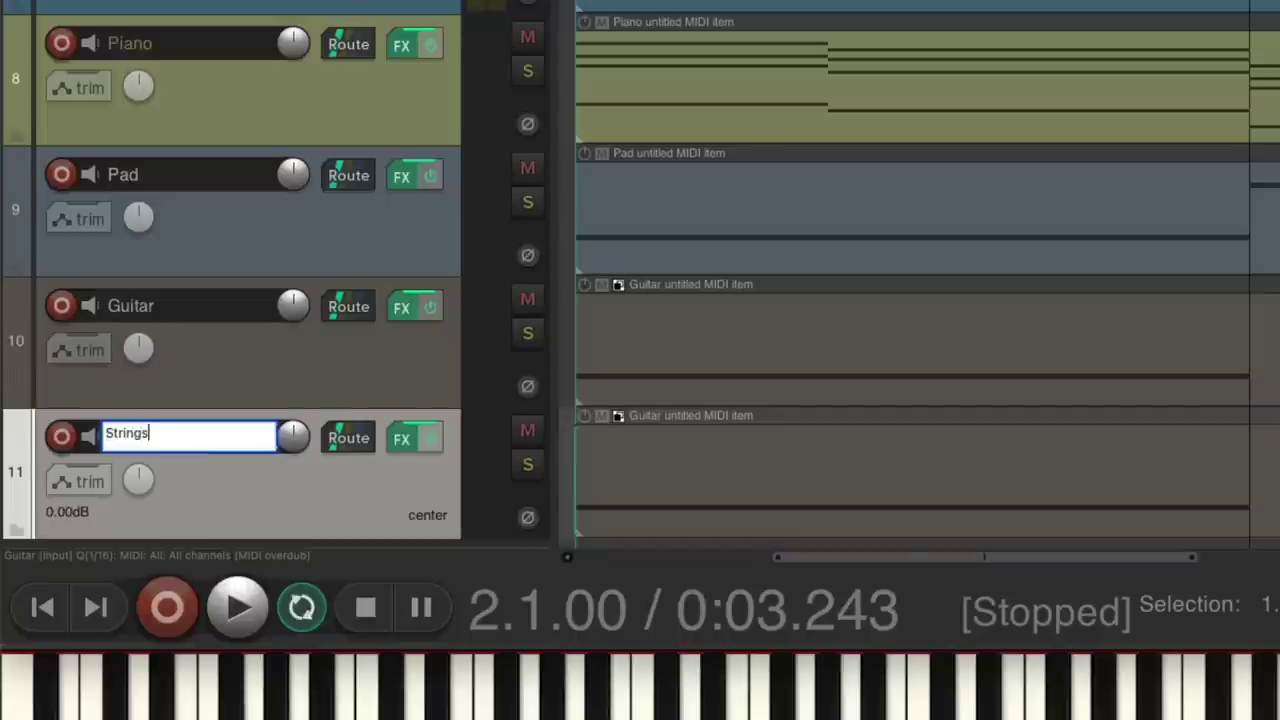
{"action": "key", "text": "Return"}
{"action": "key", "text": "Delete"}
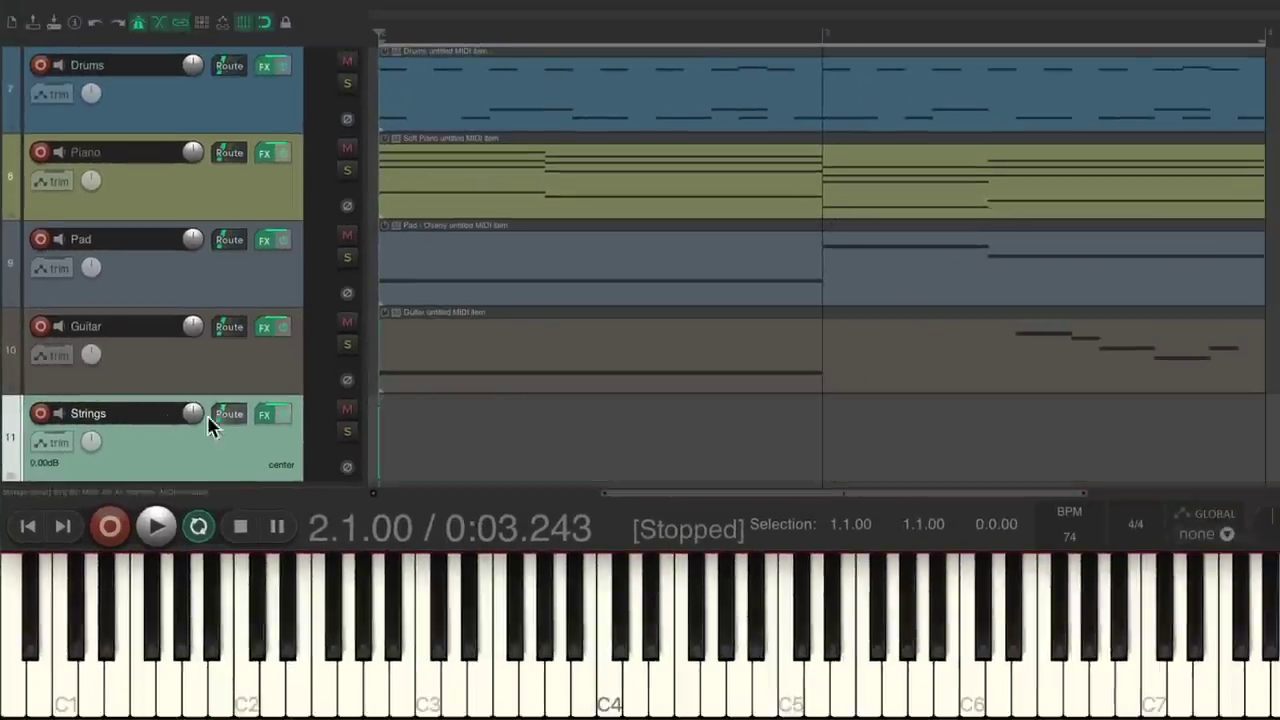
{"action": "left_click", "coordinate": [41, 413]}
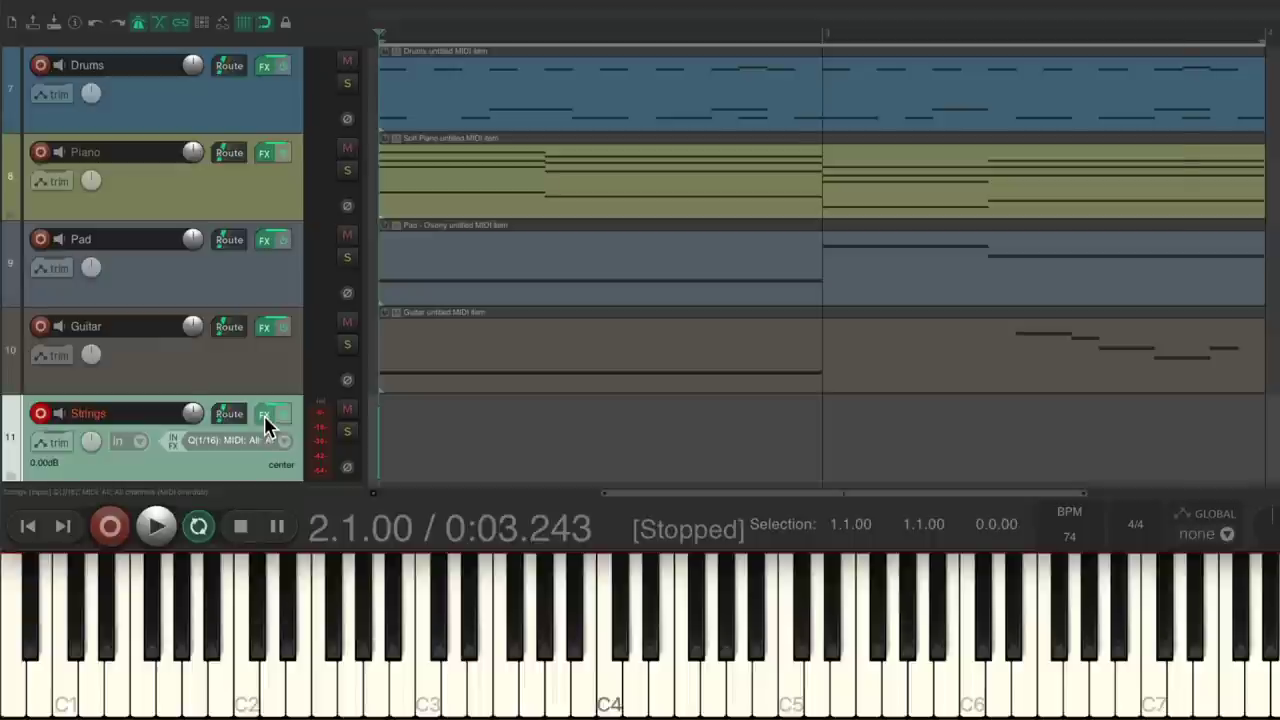
Step: Load the Strings Short patch into the Strings track's LABS instrument
{"action": "left_click", "coordinate": [264, 413]}
{"action": "left_click", "coordinate": [443, 169]}
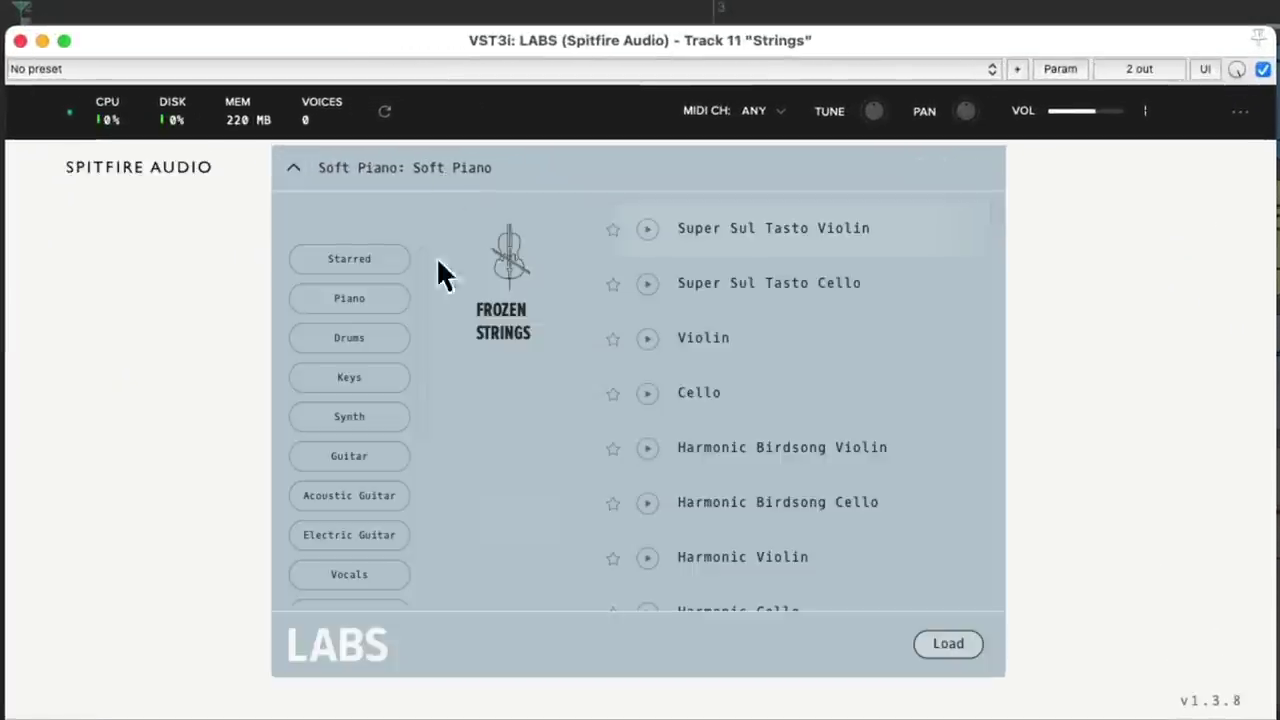
{"action": "scroll", "coordinate": [420, 480], "scroll_direction": "down", "scroll_amount": 5}
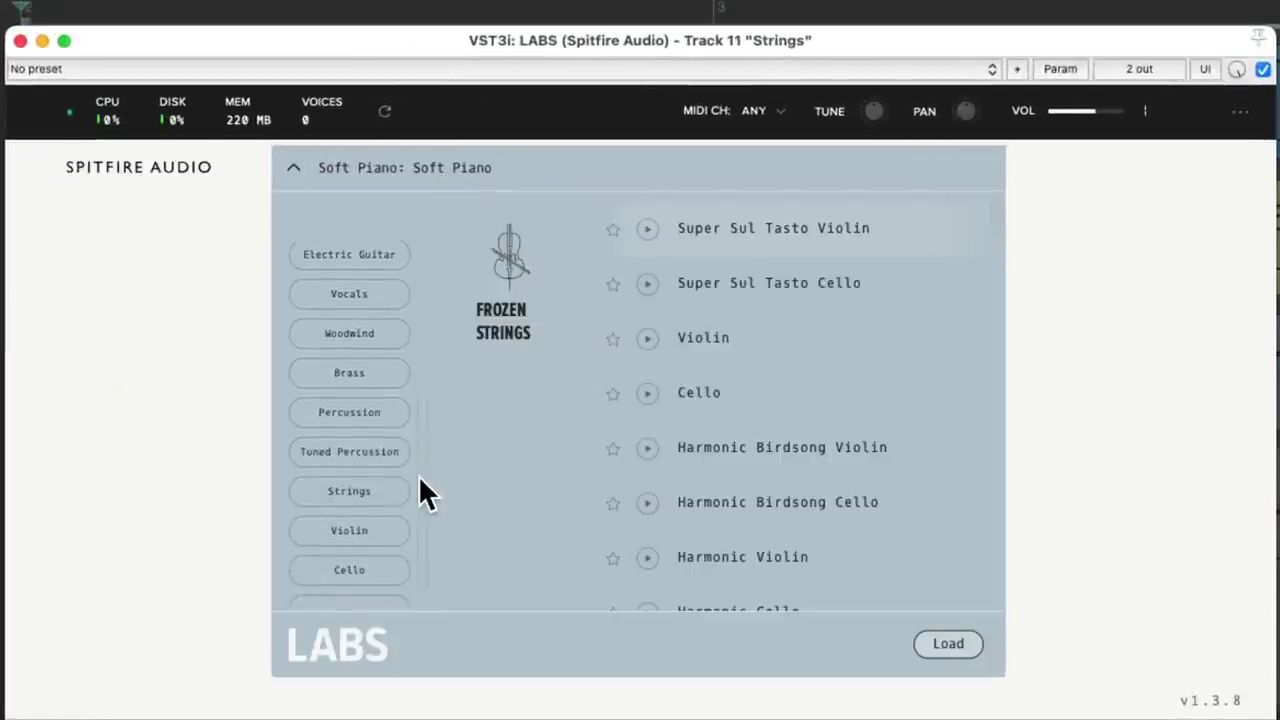
{"action": "left_click", "coordinate": [380, 490]}
{"action": "scroll", "coordinate": [745, 520], "scroll_direction": "down", "scroll_amount": 3}
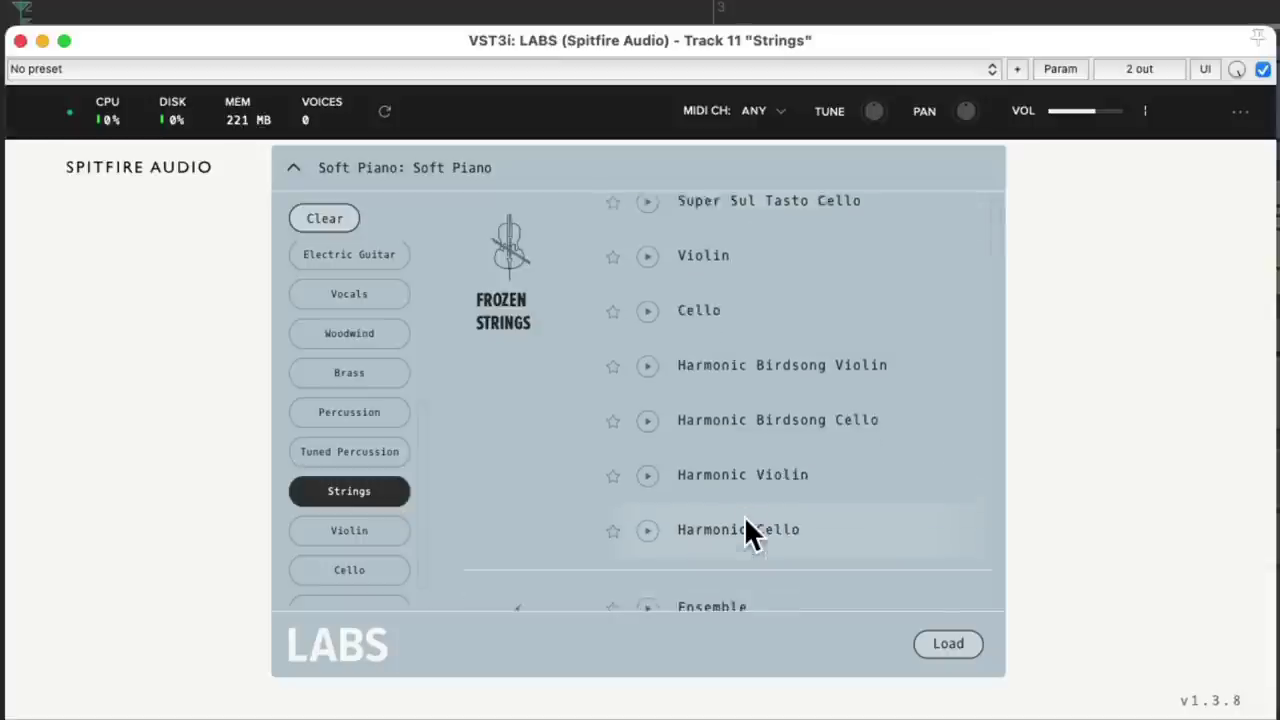
{"action": "scroll", "coordinate": [755, 510], "scroll_direction": "down", "scroll_amount": 1}
{"action": "scroll", "coordinate": [835, 568], "scroll_direction": "down", "scroll_amount": 2}
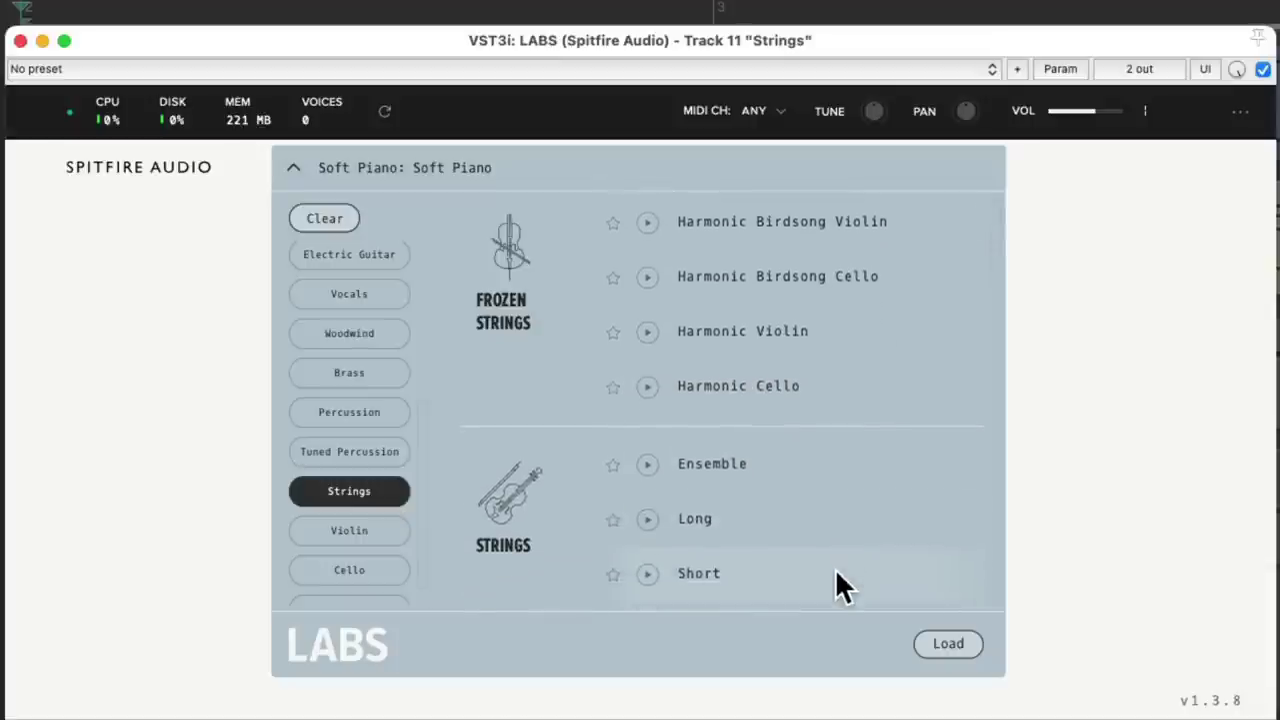
{"action": "left_click", "coordinate": [692, 508]}
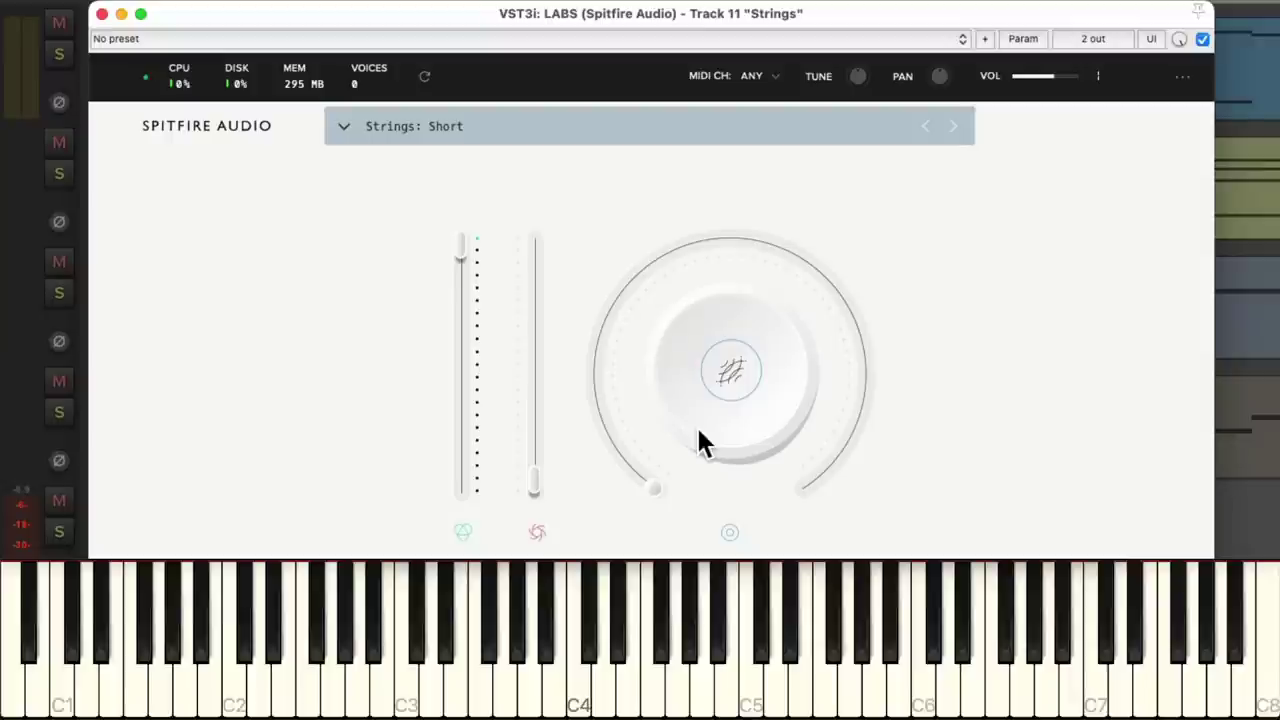
Step: Assign the Strings Short dial to reverb at about 41%, then close the LABS window
{"action": "mouse_move", "coordinate": [795, 393]}
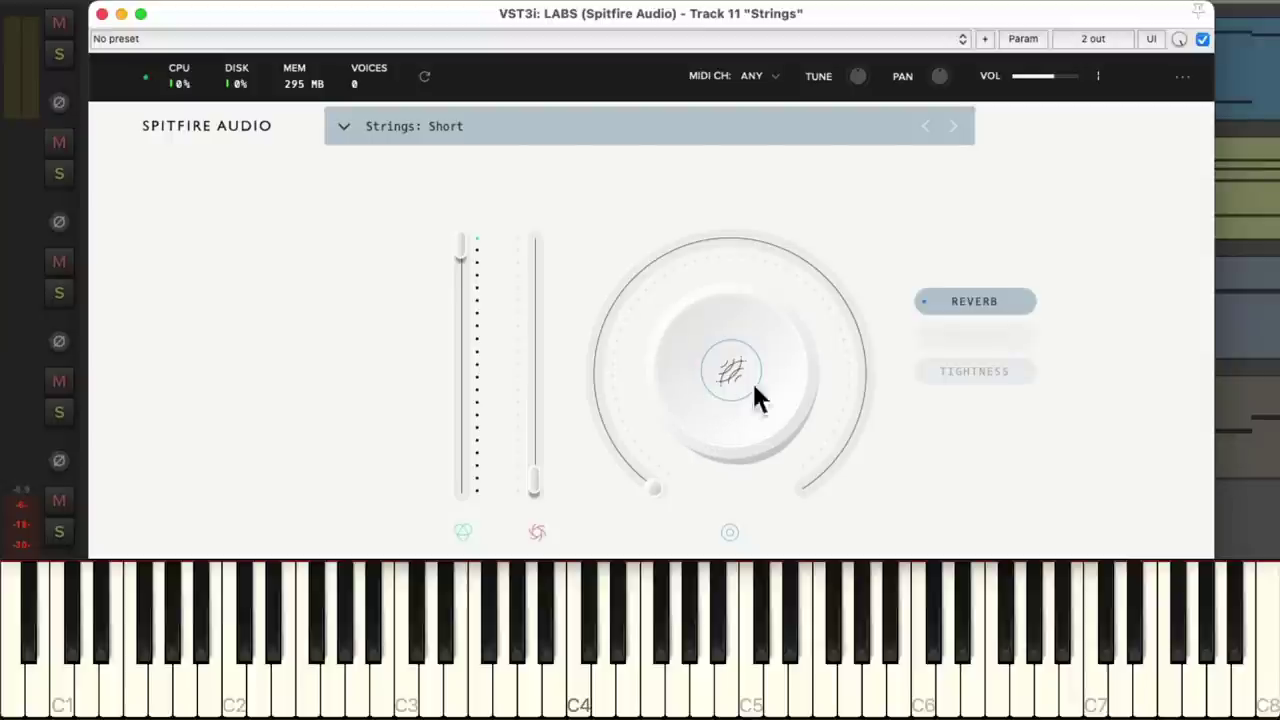
{"action": "left_click", "coordinate": [973, 308]}
{"action": "left_click_drag", "start_coordinate": [649, 484], "coordinate": [639, 270]}
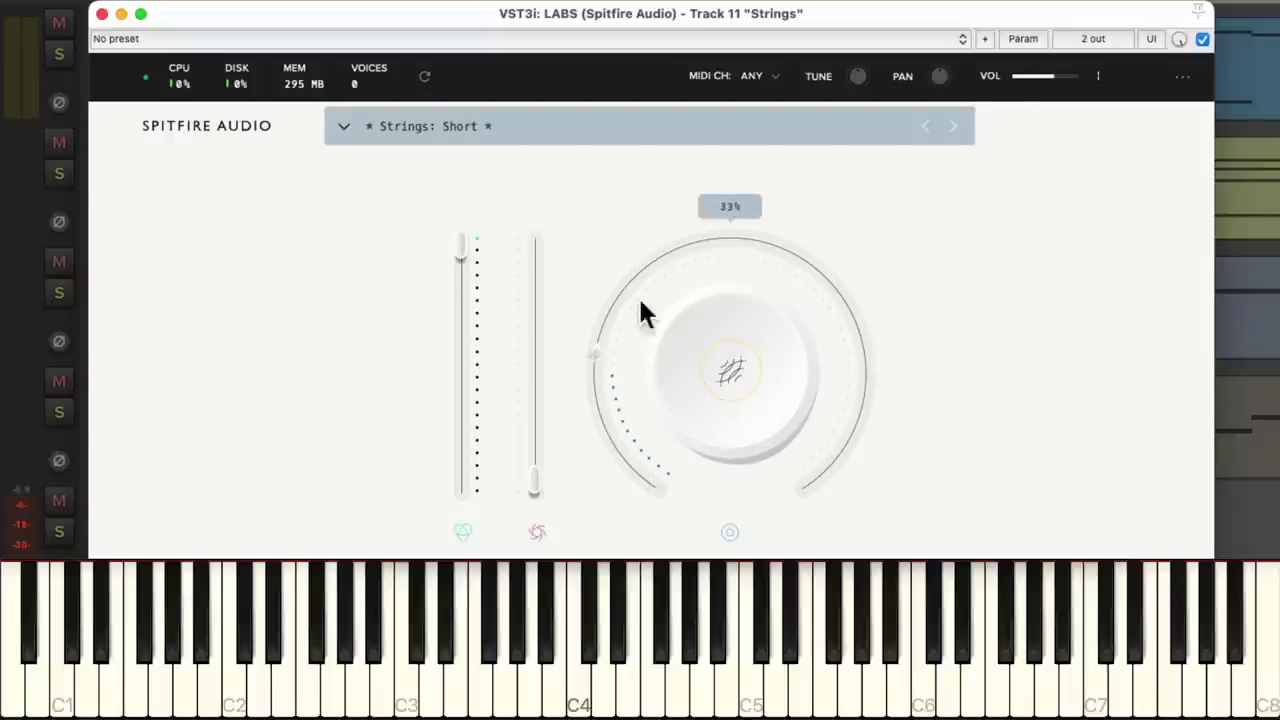
{"action": "left_click_drag", "start_coordinate": [678, 203], "coordinate": [660, 219]}
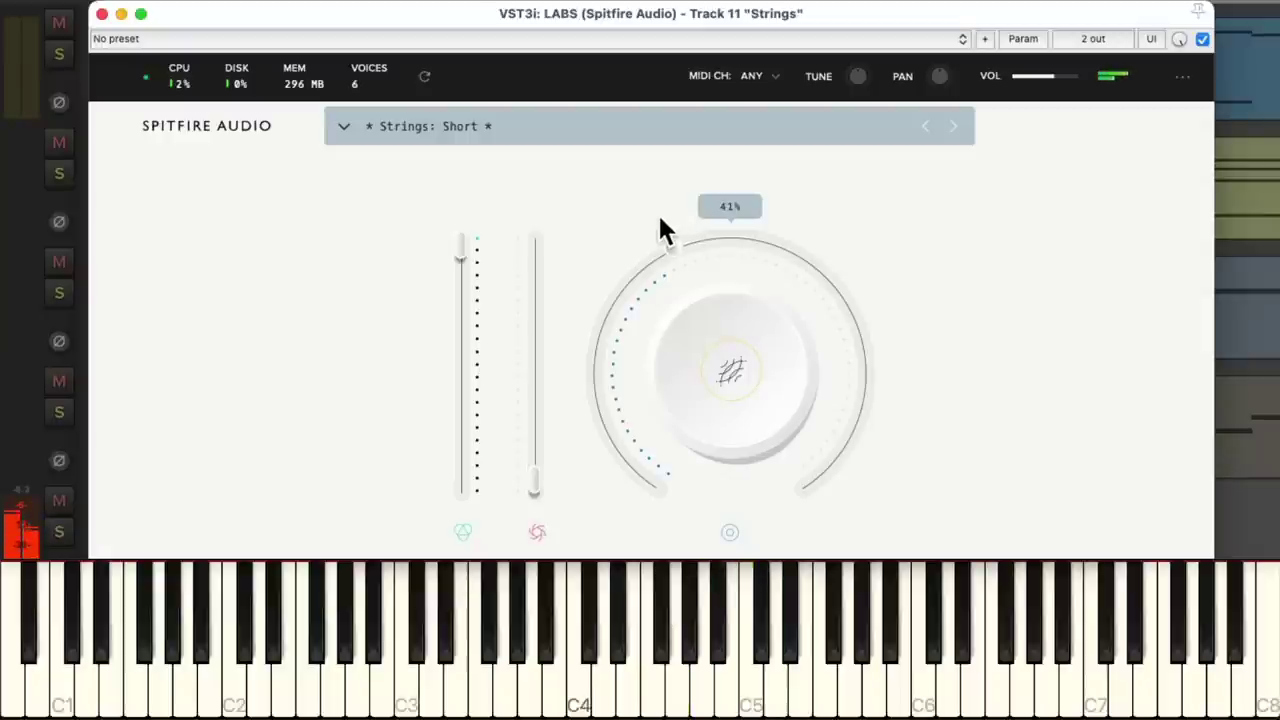
{"action": "left_click", "coordinate": [102, 15]}
Step: Record a short-notes strings phrase, audition it solo then unsolo, and disarm the Strings track
{"action": "key", "text": "super+r"}
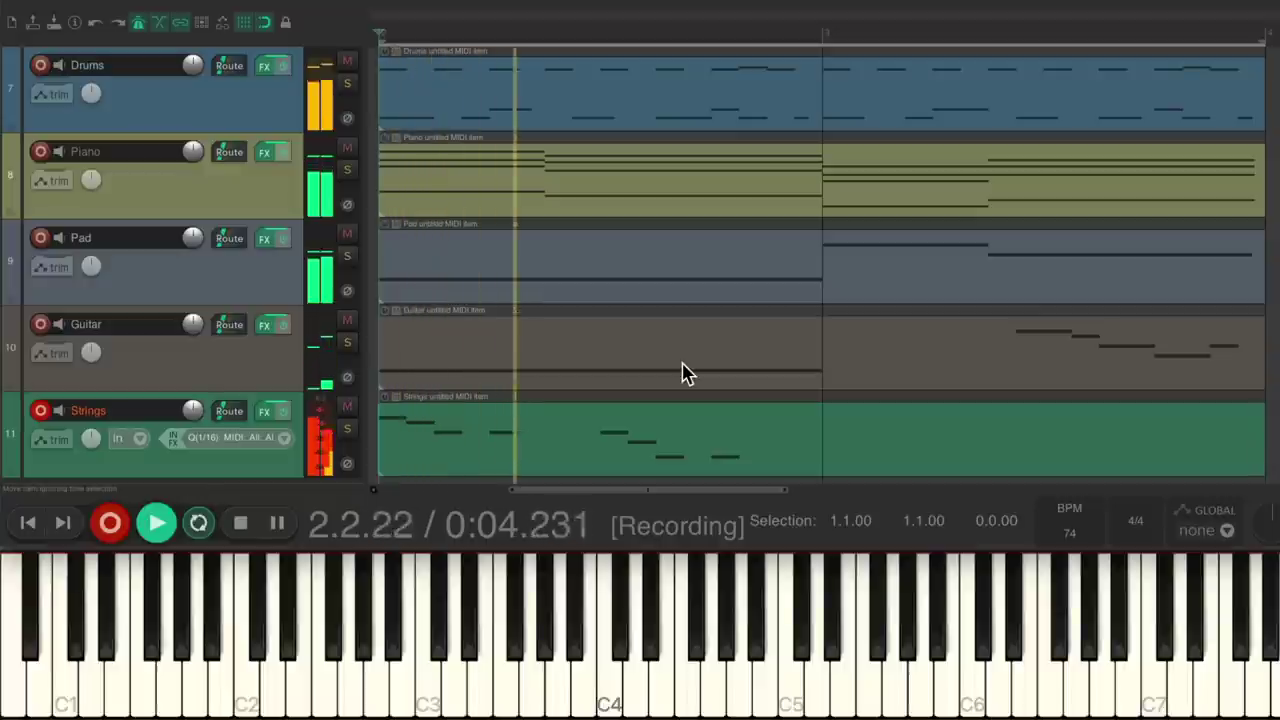
{"action": "key", "text": "ctrl+r"}
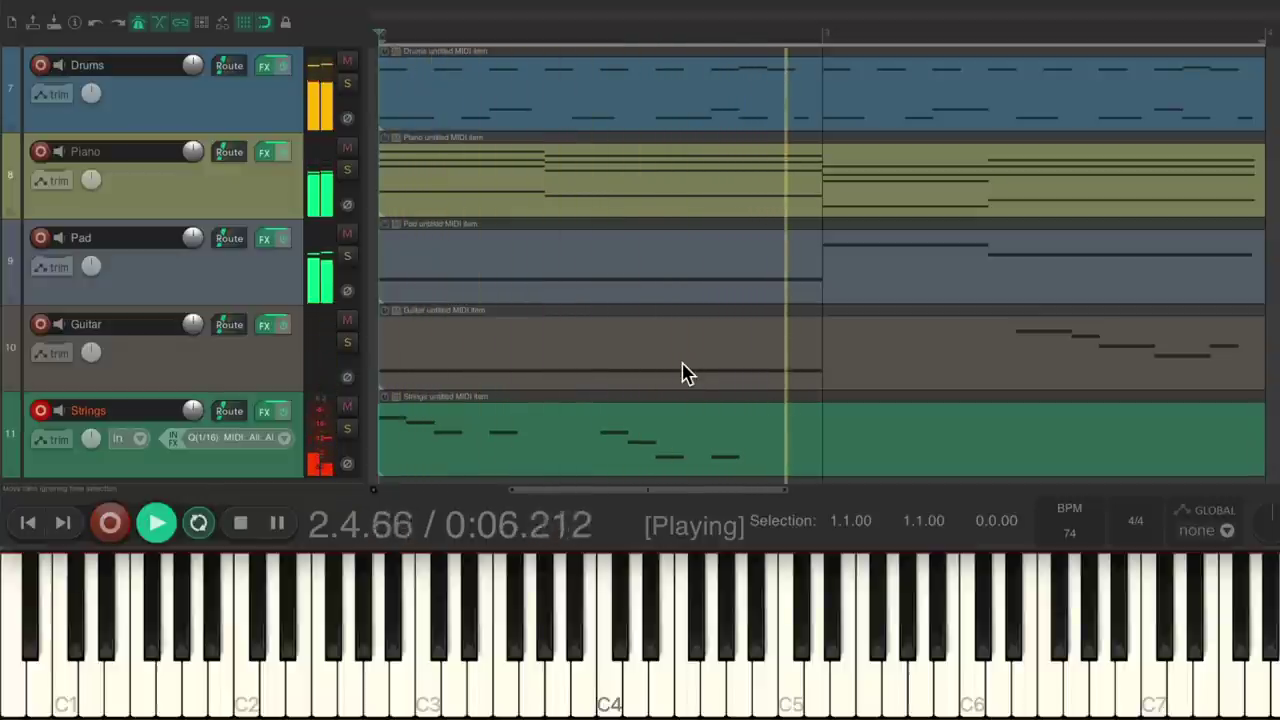
{"action": "left_click", "coordinate": [348, 431]}
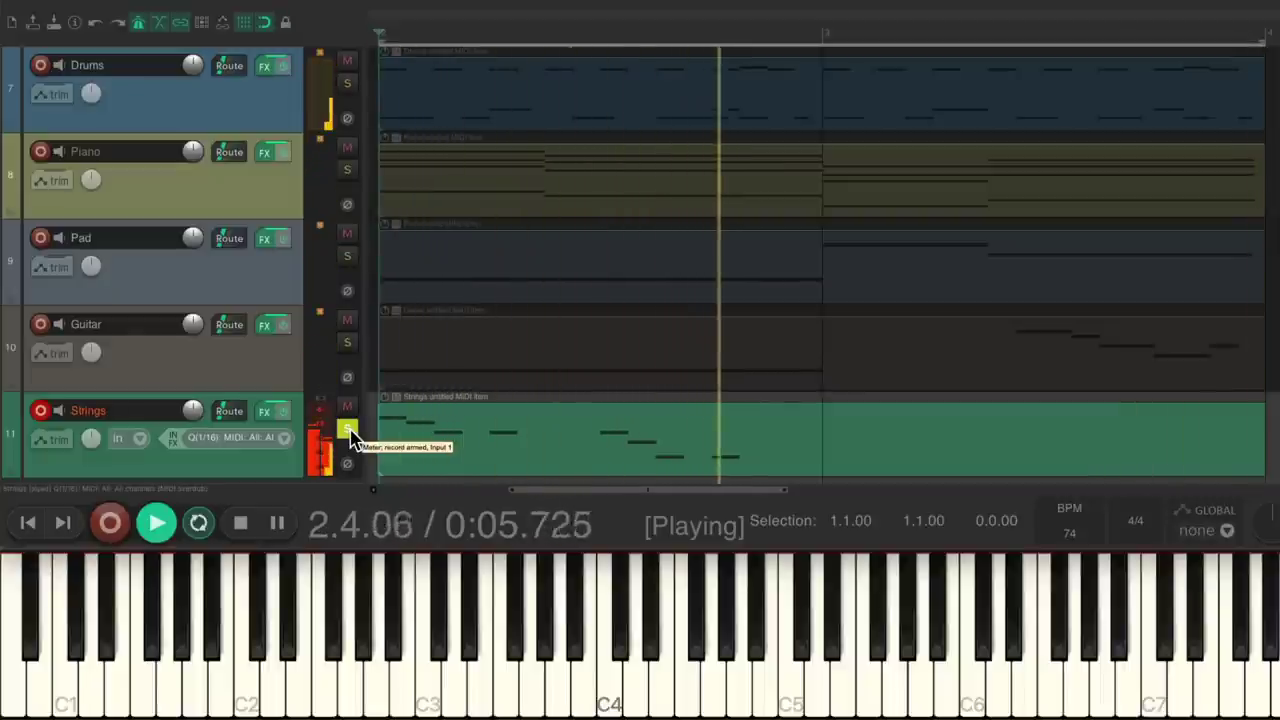
{"action": "left_click", "coordinate": [348, 431]}
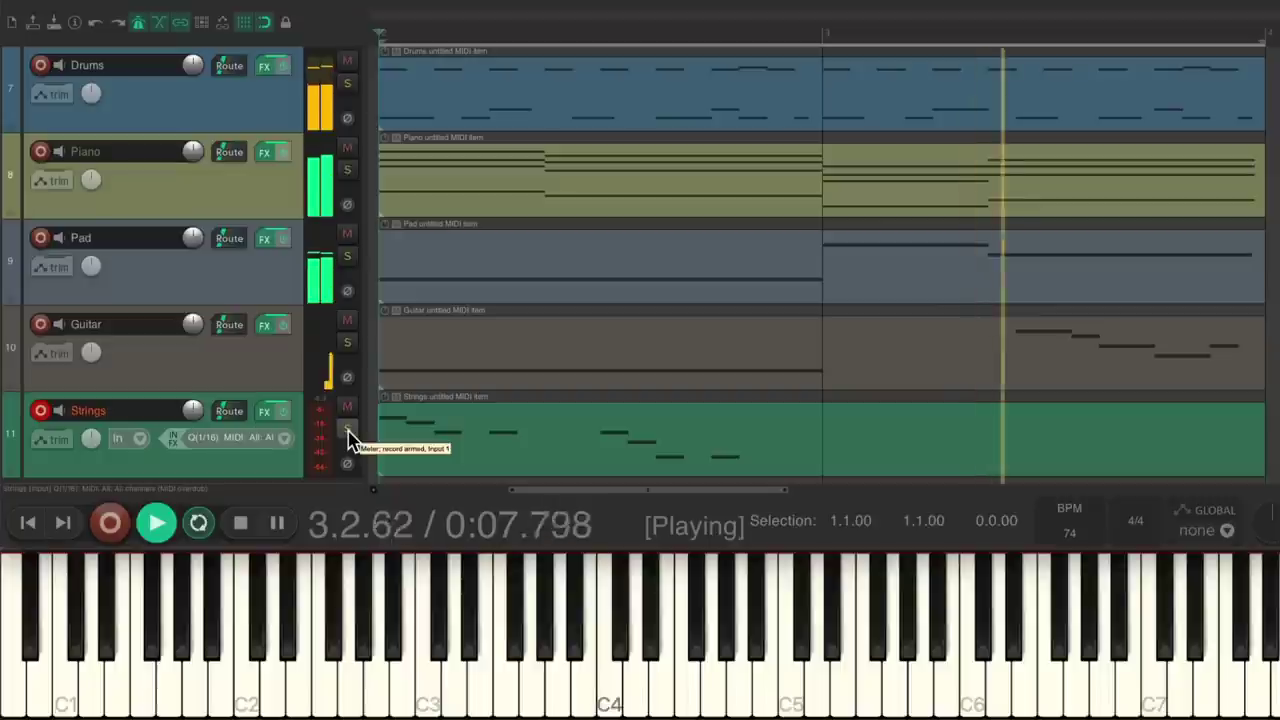
{"action": "left_click", "coordinate": [40, 410]}
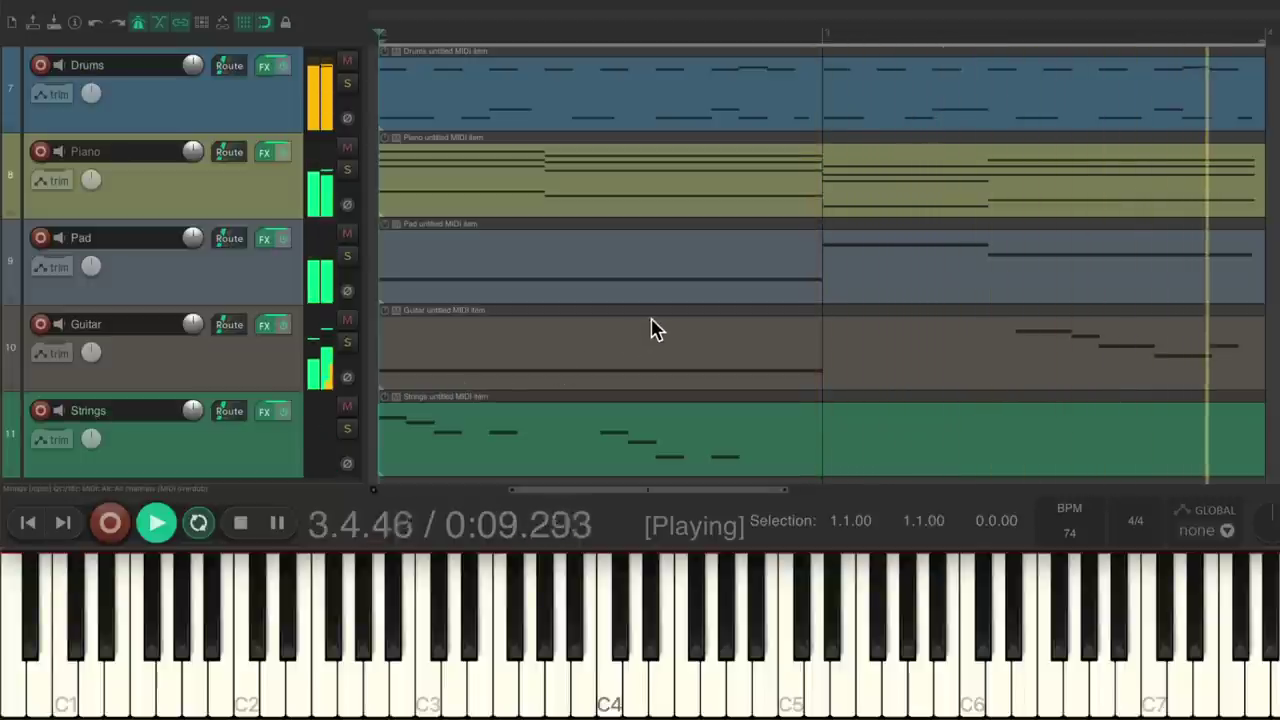
Step: Stop playback and scroll the Strings track's LABS patch library down to Trumpet Fields
{"action": "key", "text": "space"}
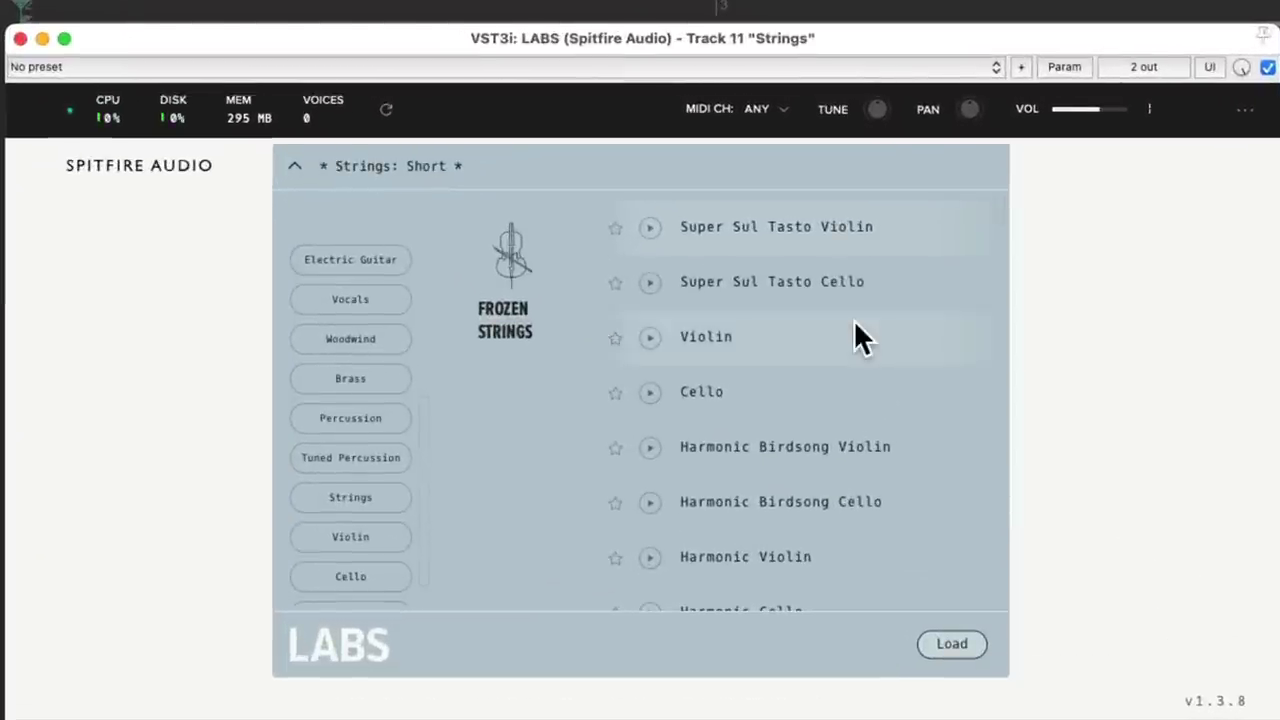
{"action": "scroll", "coordinate": [855, 322], "scroll_direction": "down", "scroll_amount": 15}
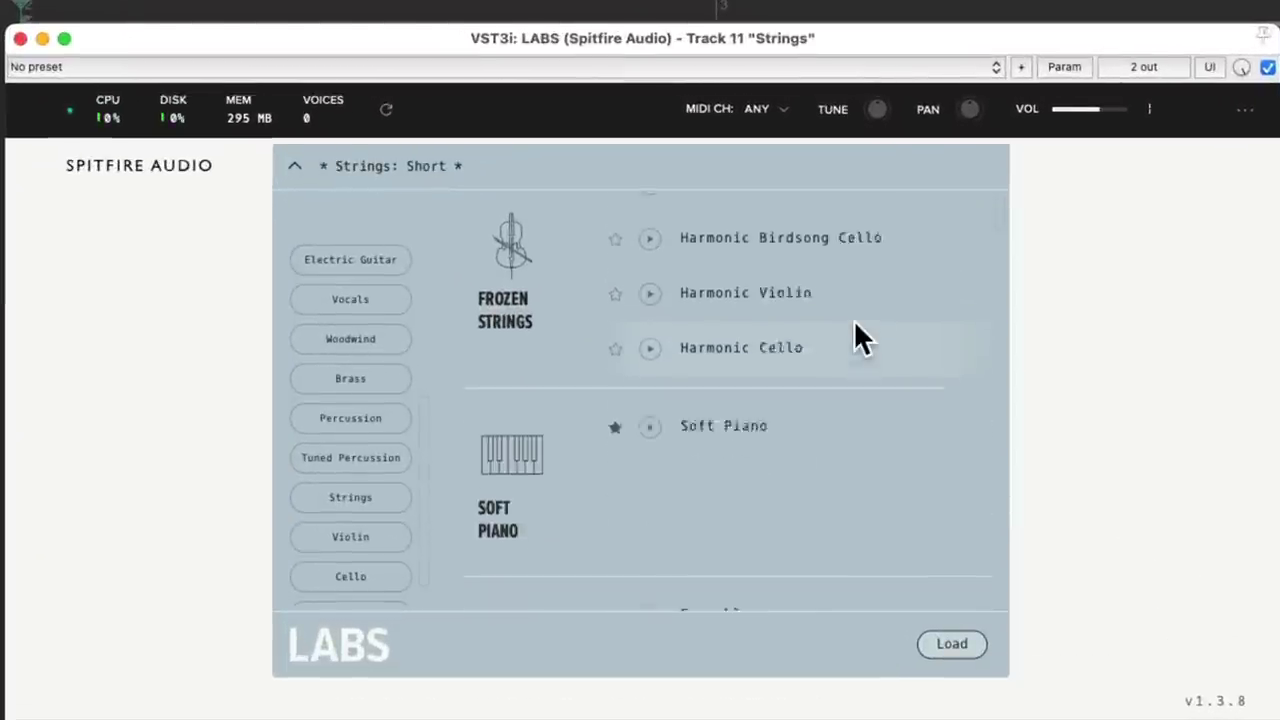
{"action": "scroll", "coordinate": [855, 337], "scroll_direction": "down", "scroll_amount": 5}
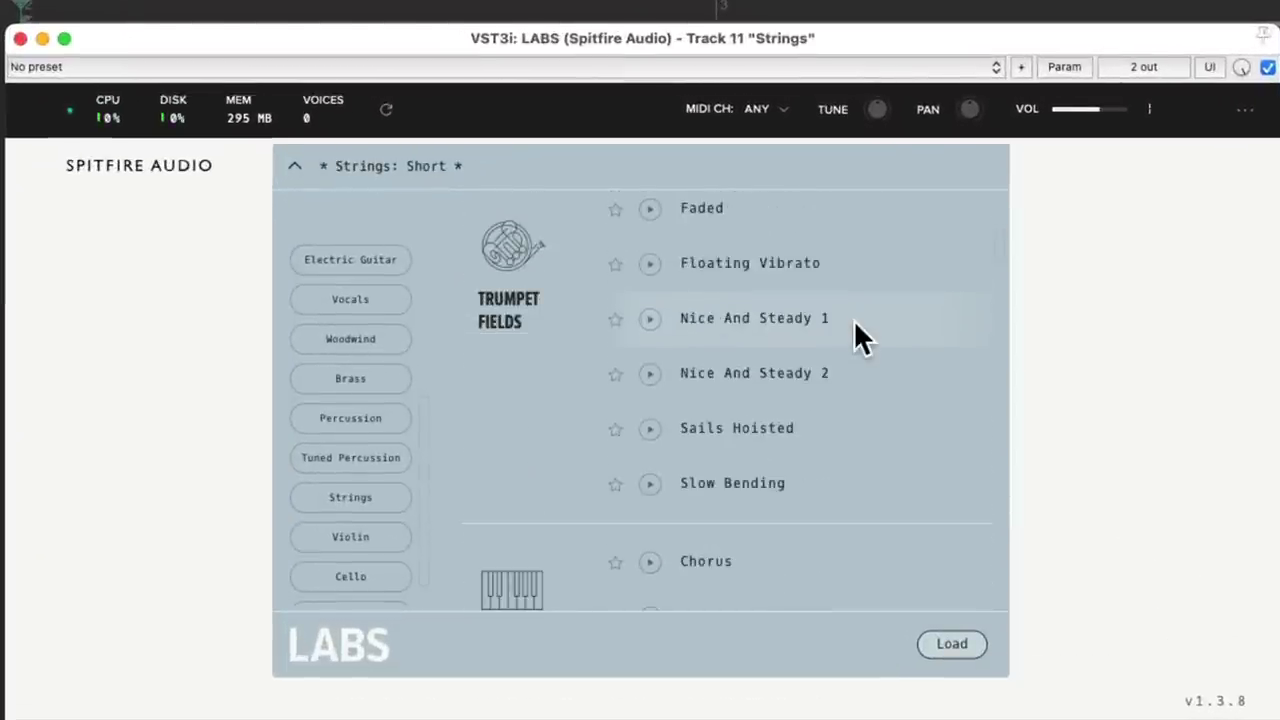